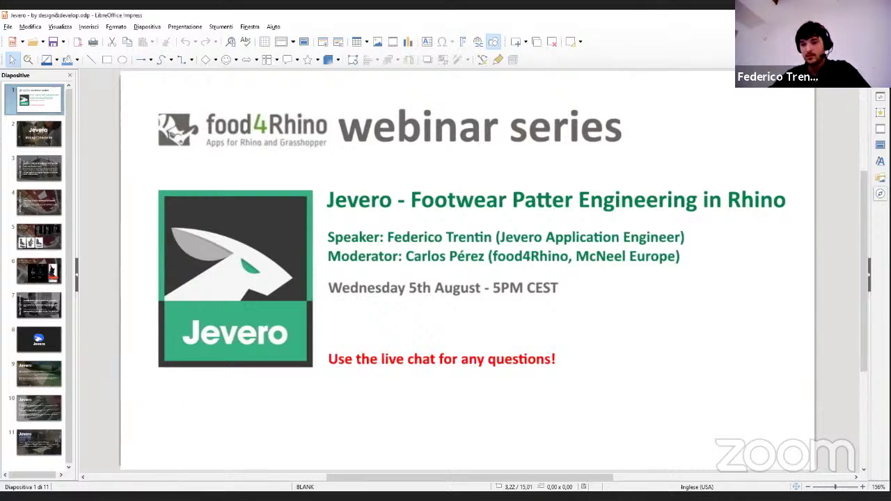
Step: Start the Jevero webinar slideshow from the title slide
key("F5")
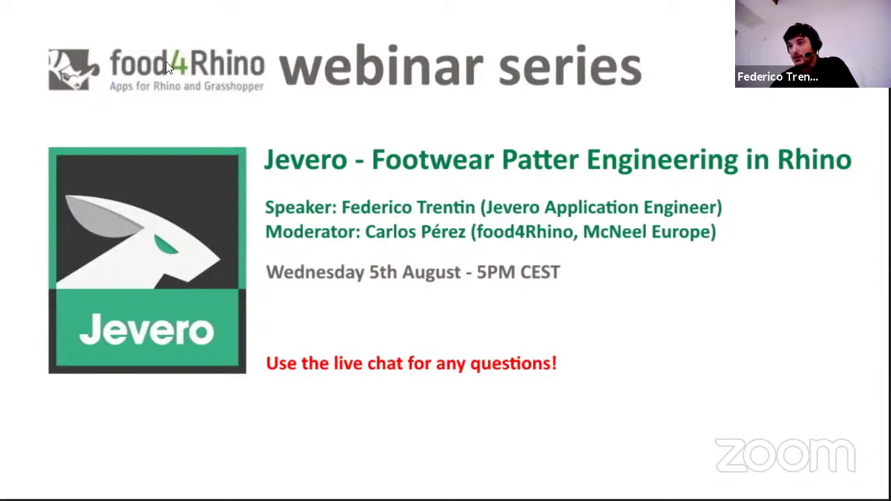
Step: Advance past the intro video slide to the slide about the studio's founder
left_click(316, 273)
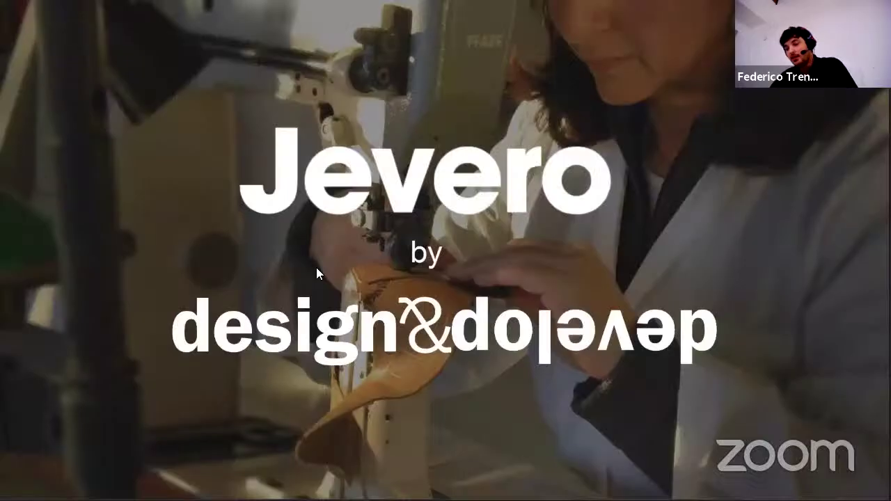
left_click(358, 195)
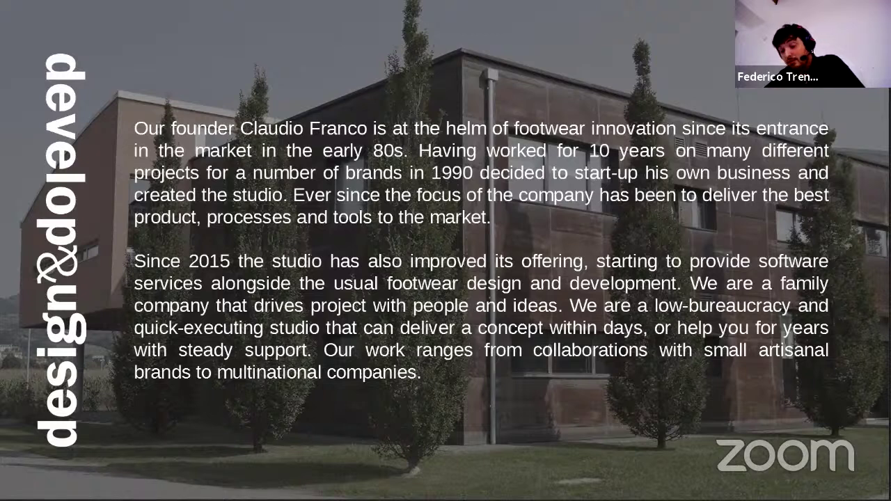
Step: Advance through the Design and Development slide to the TXC_Comp and FootBrace photos
key("Right")
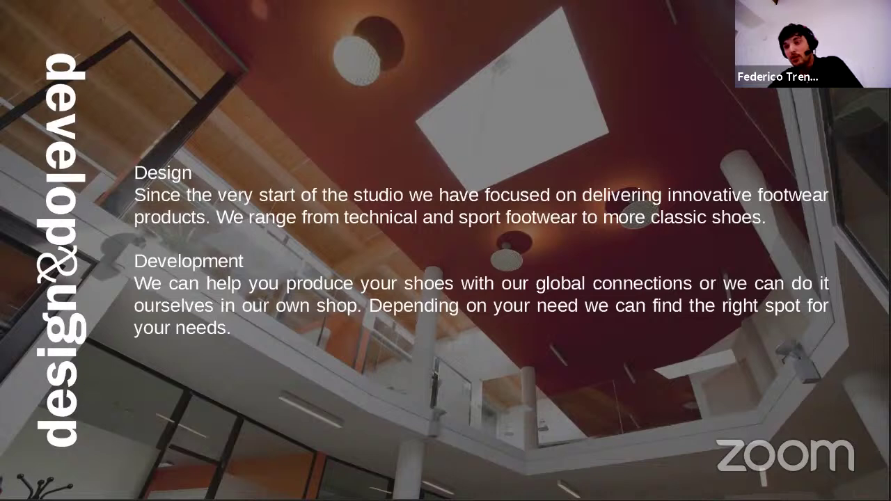
key("Right")
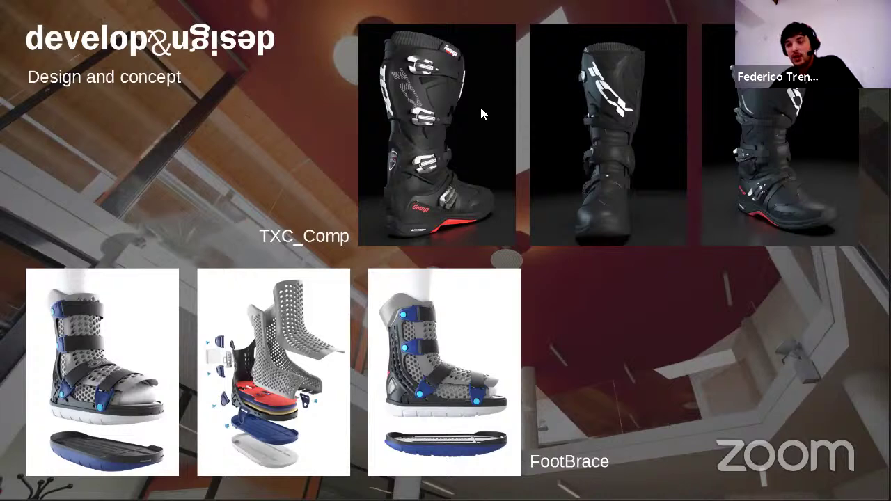
Step: Advance the slideshow on to the Software slide about custom tools
key("Right")
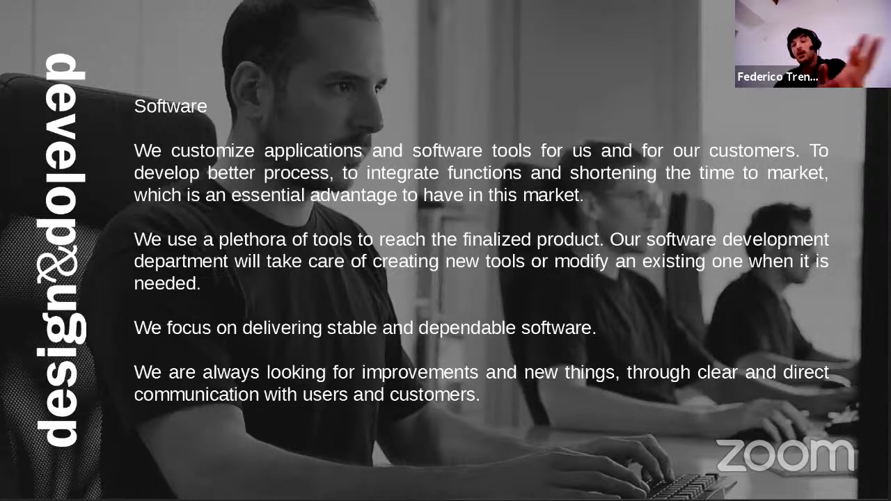
Step: Advance to the Jevero Familiar tools, Flexibility and Audit slide
key("Right")
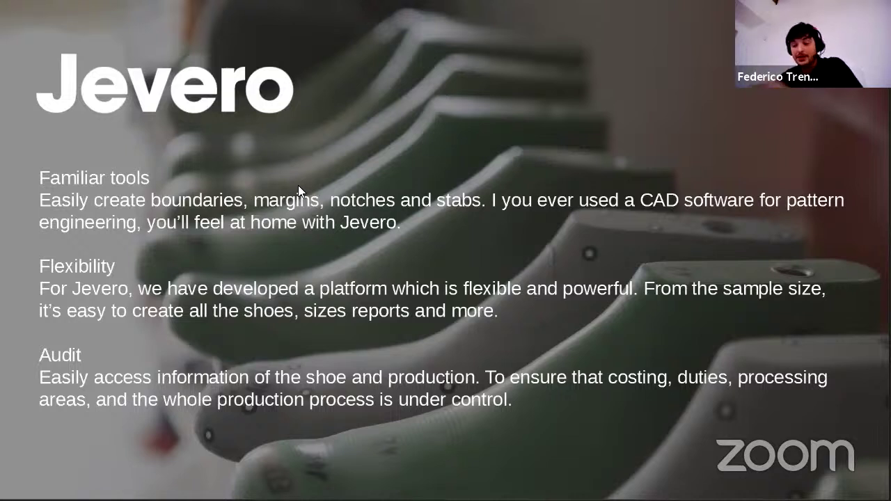
Step: Advance to the classroom photo slide stating over 400 users worldwide
key("Right")
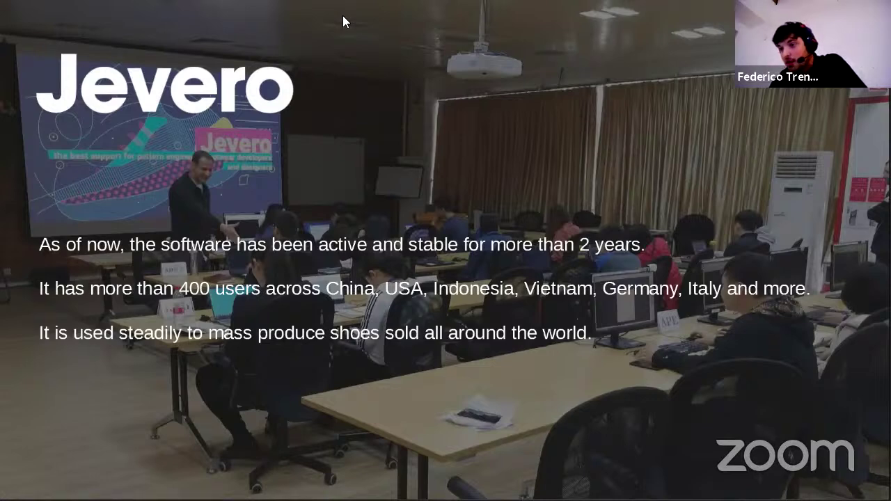
Step: Leave the slideshow and bring up the 1_Groove.3dm drawing in Rhinoceros
key("alt+Tab")
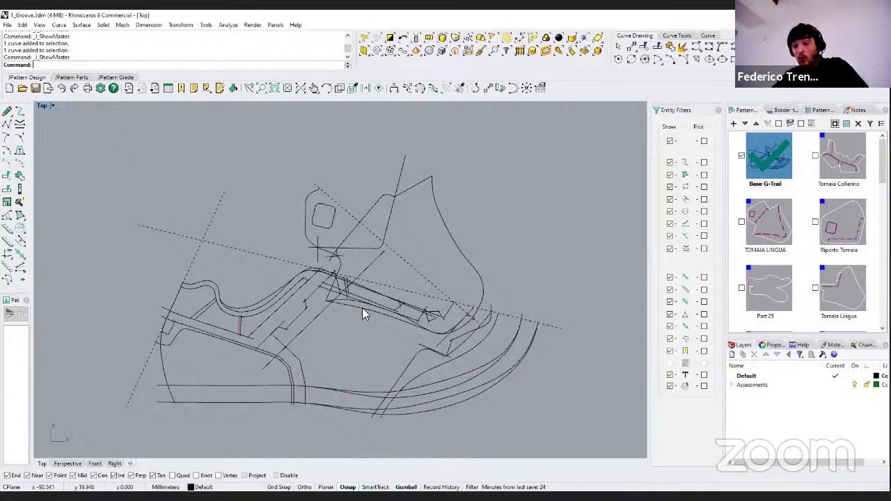
Step: Check the grading margins, markers and notches, then return to the Patterns part list
right_click_drag(350, 273, 344, 267)
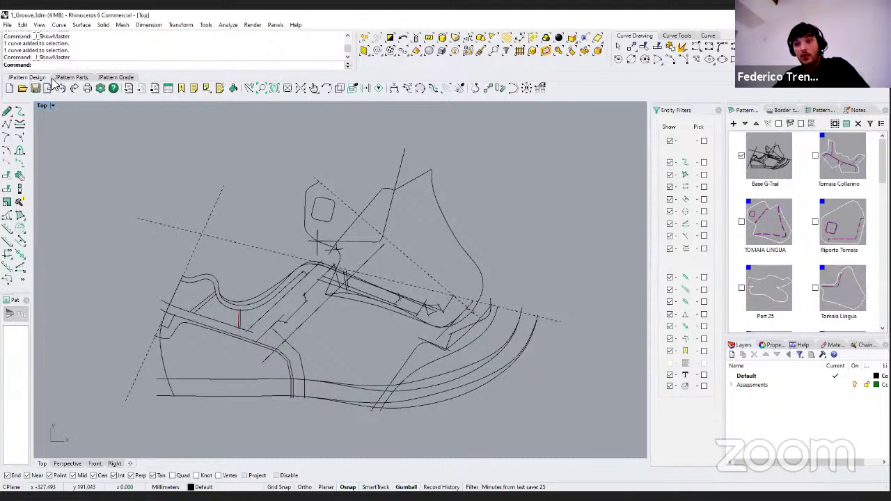
left_click(105, 79)
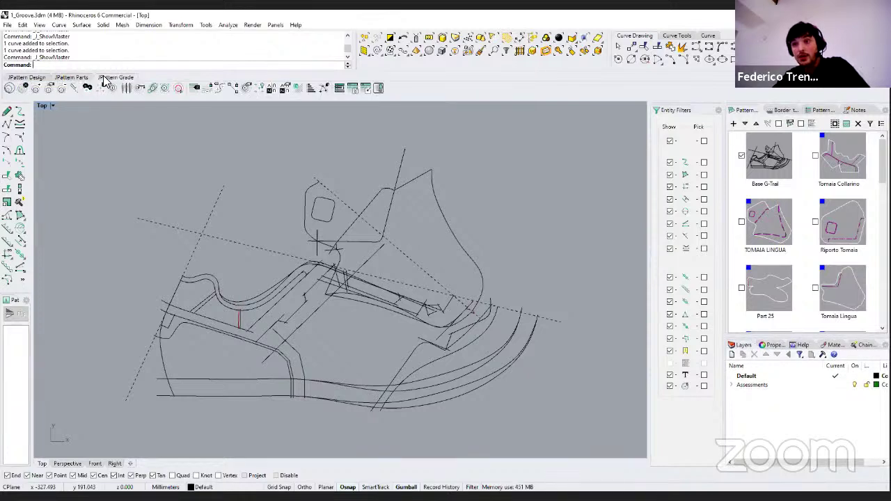
left_click(27, 78)
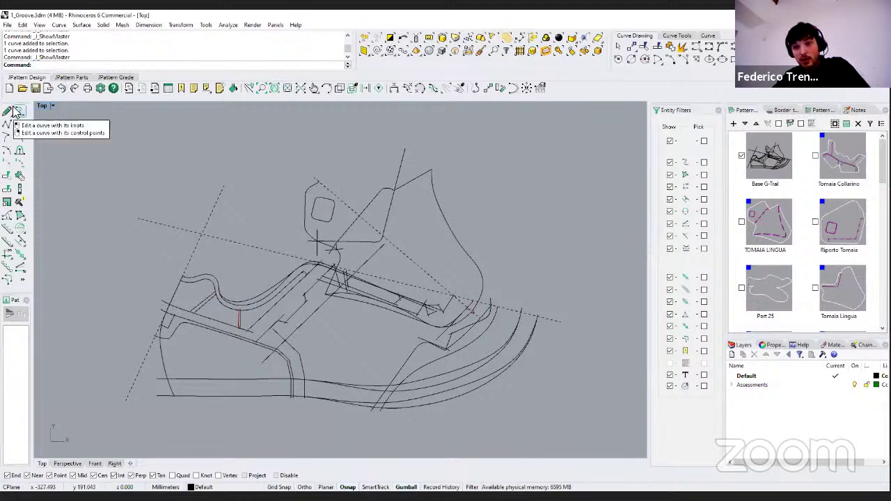
left_click_drag(10, 297, 10, 335)
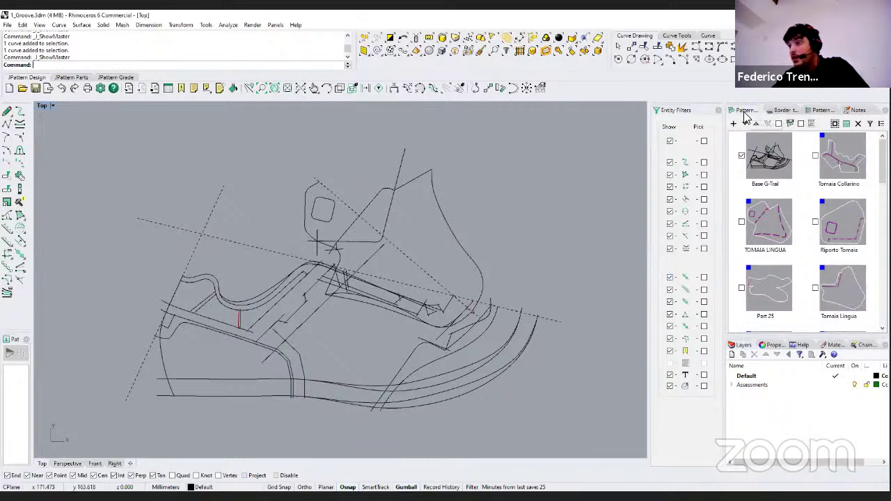
left_click(821, 111)
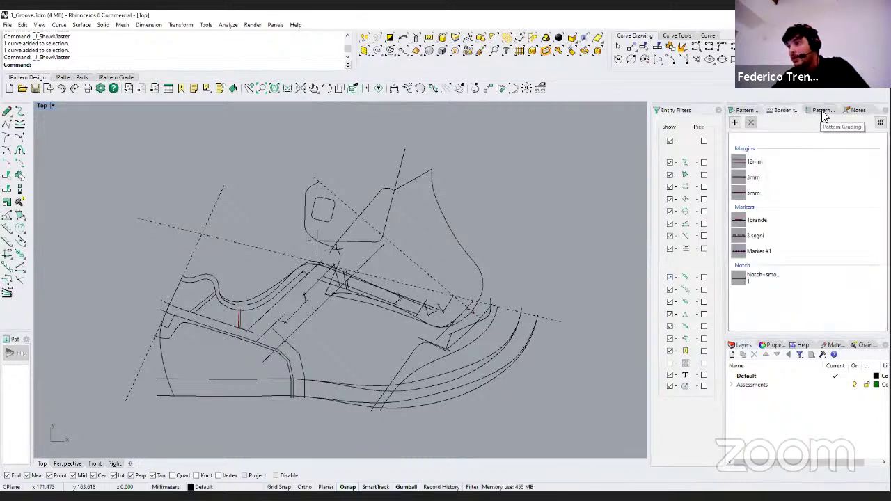
left_click(746, 111)
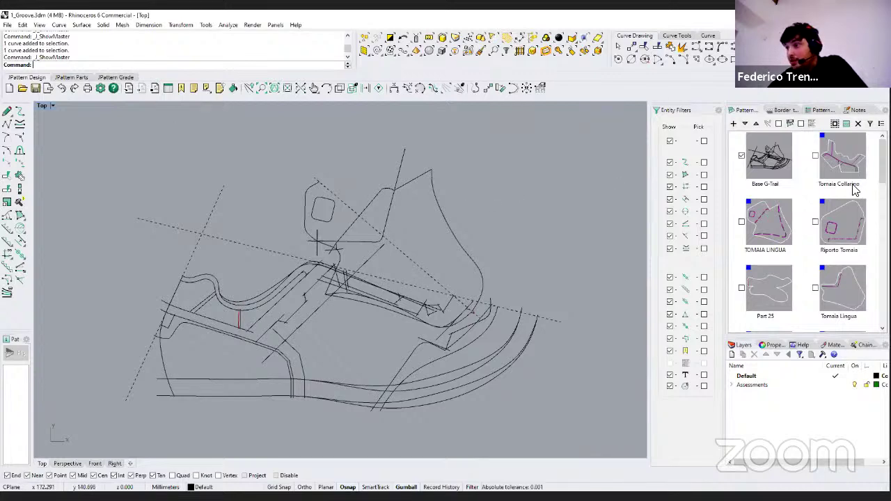
Step: Tick Tomaia Collarino and reveal all hidden objects in the drawing
left_click(816, 156)
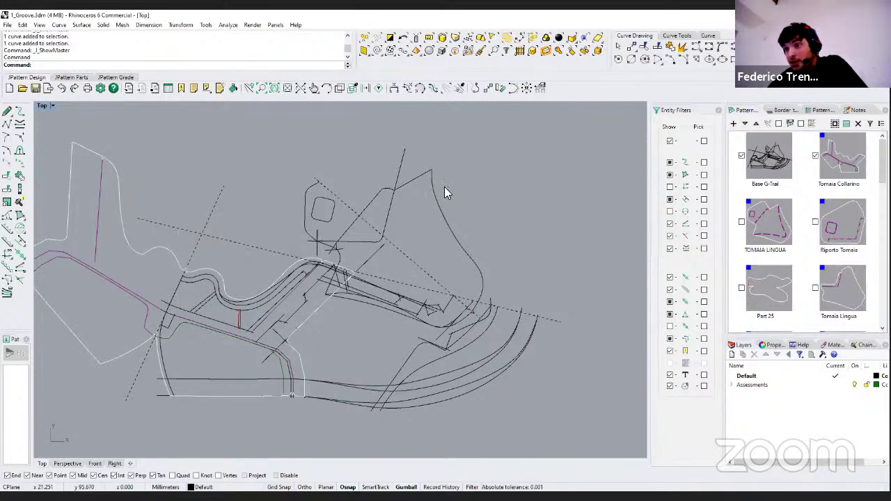
middle_click(445, 187)
left_click(799, 128)
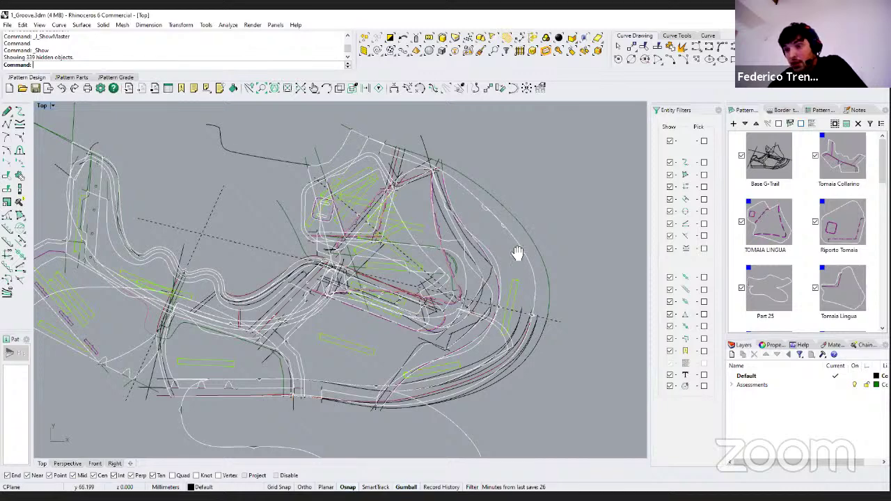
Step: Isolate TOMAIA LINGUA, Riporto Tomaia, Part 25 and Federa Lingua in turn
scroll(495, 252, "up", 3)
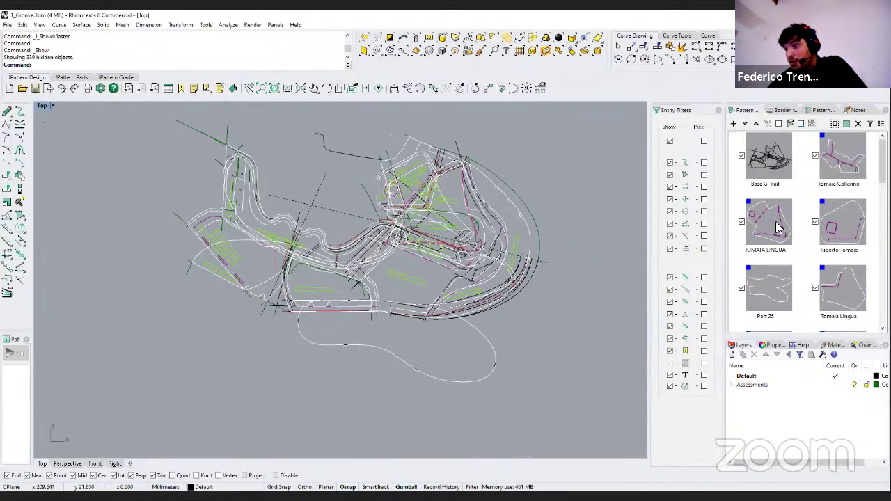
left_click(778, 227)
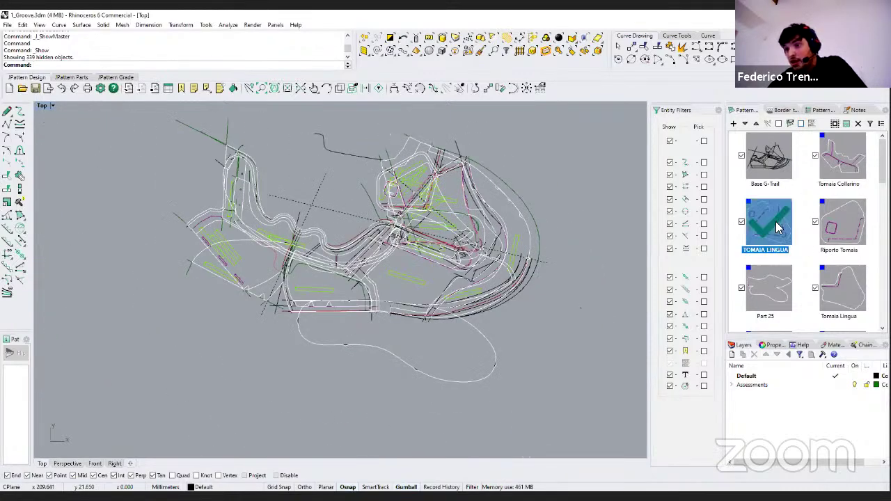
left_click(835, 224)
scroll(838, 268, "down", 2)
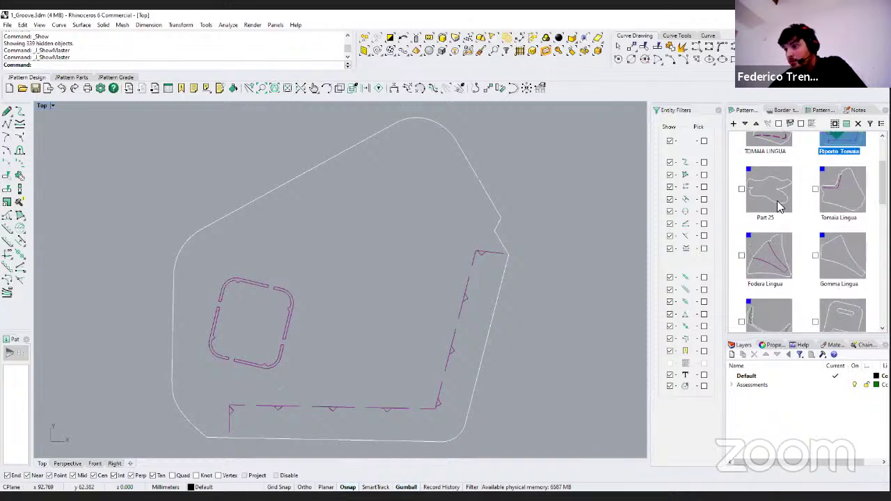
left_click(780, 206)
left_click(770, 258)
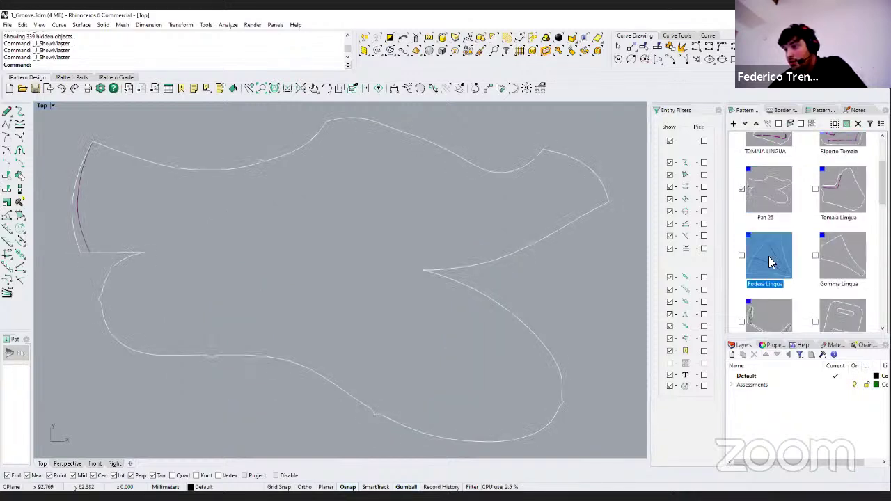
scroll(820, 266, "down", 2)
Step: Isolate riporto x loop and Gomma Collarino, then return via Tomaia Collarino to Base G-Trail
left_click(832, 232)
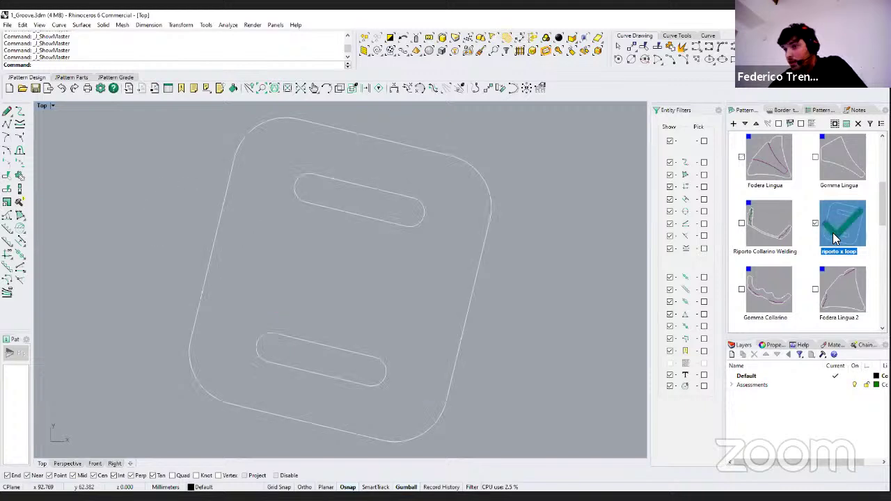
left_click(778, 291)
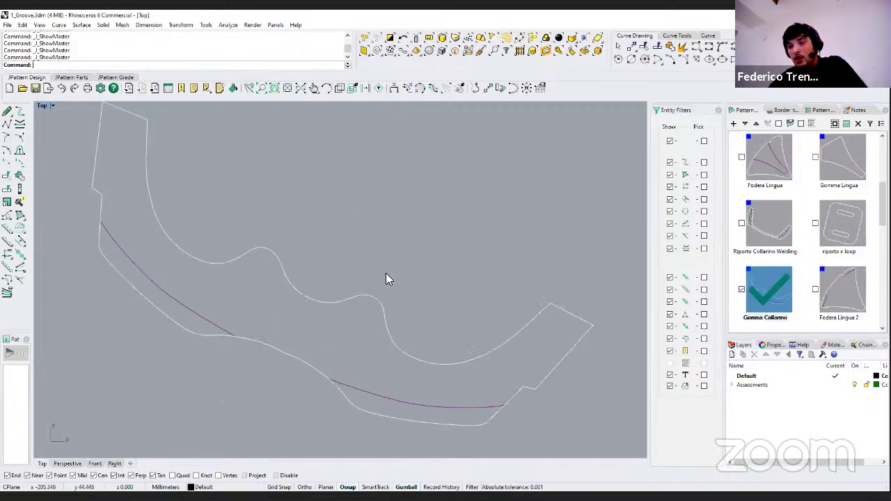
scroll(822, 209, "up", 3)
left_click(841, 160)
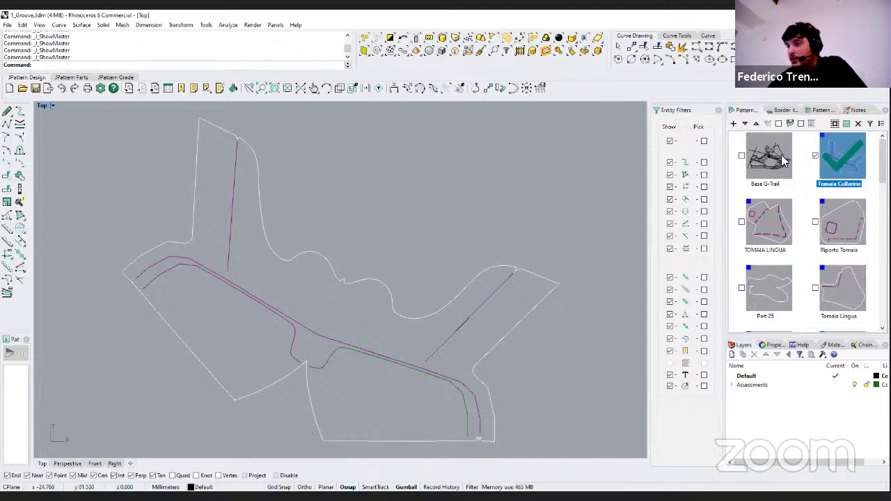
left_click(783, 159)
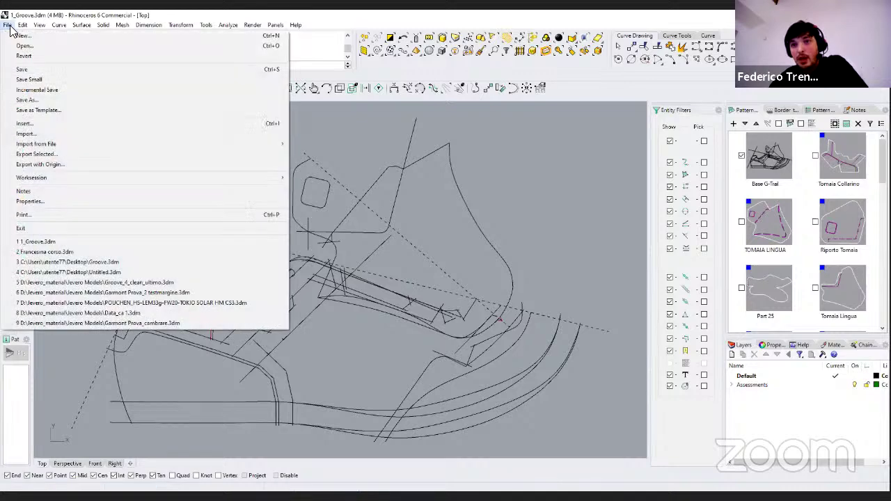
Step: Start a new document from Shoe Template.3dm without saving 1_Groove
left_click(15, 37)
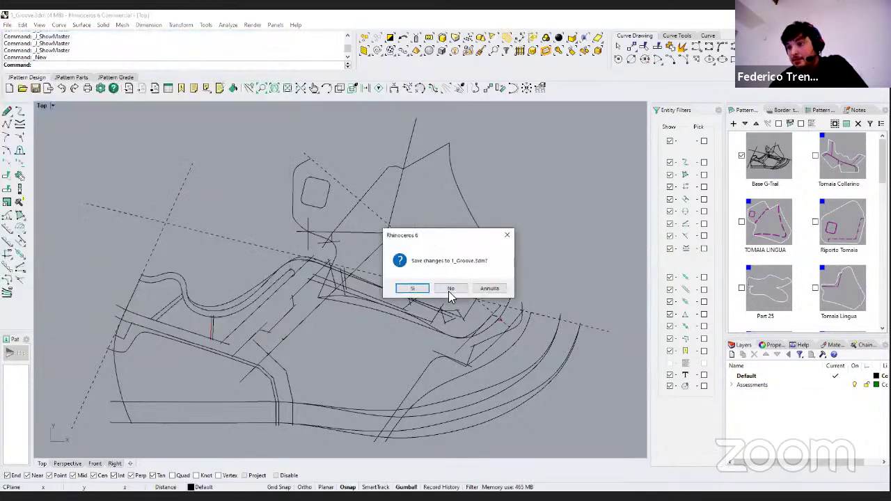
left_click(448, 291)
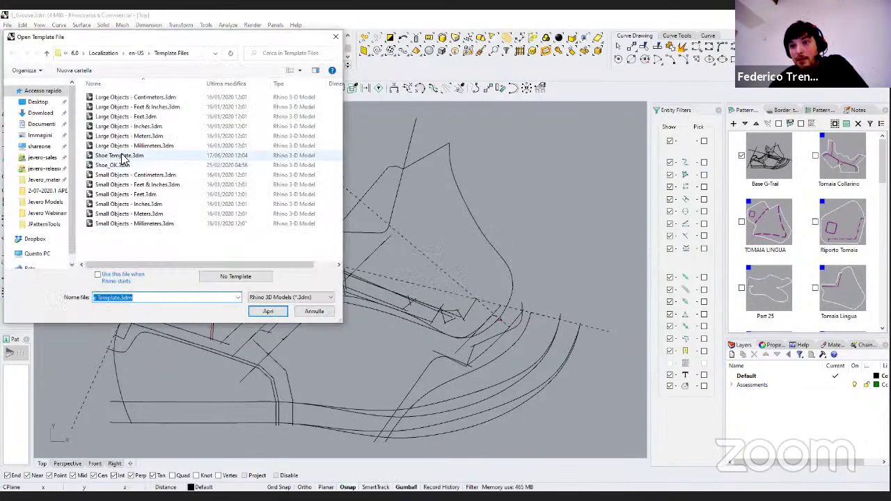
left_click(119, 155)
key("Return")
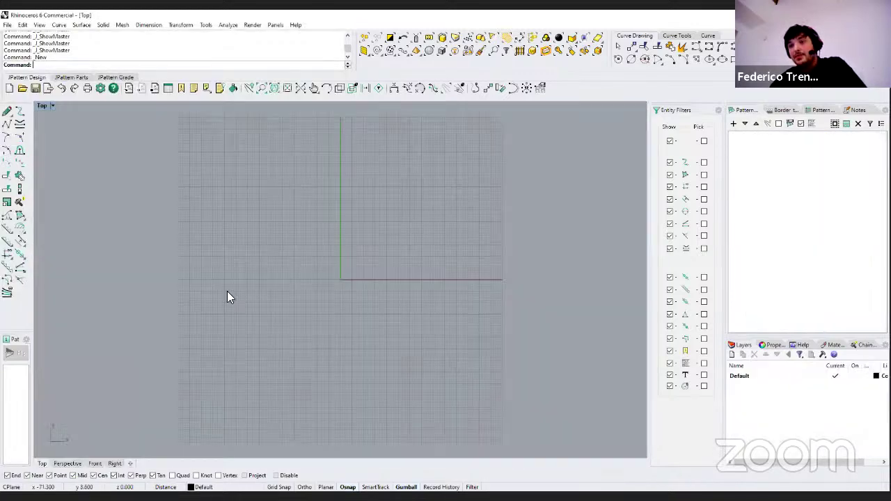
Step: Import scansione francesina.jpg from the Jevero Webinair folder as the background scan and centre it
left_click(129, 88)
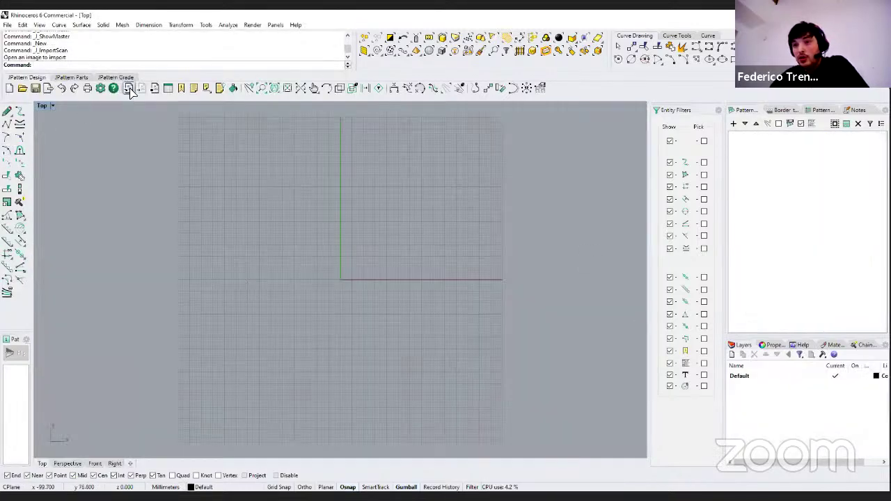
left_click(34, 102)
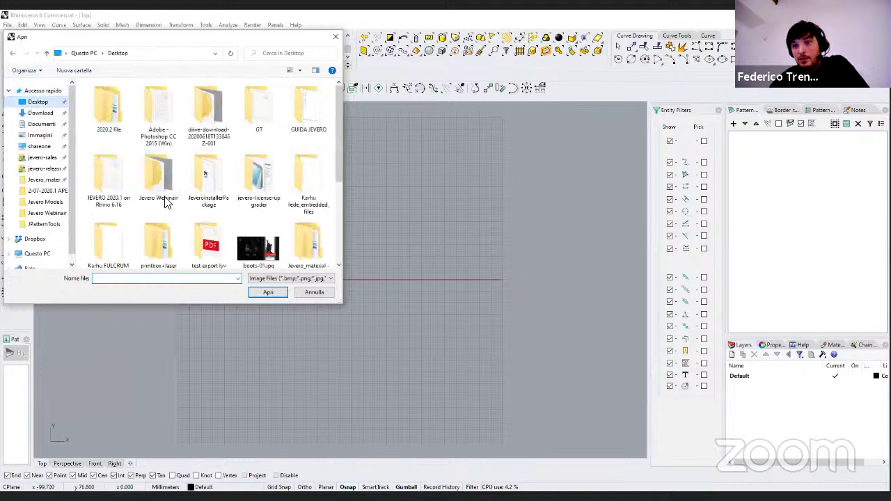
double_click(160, 180)
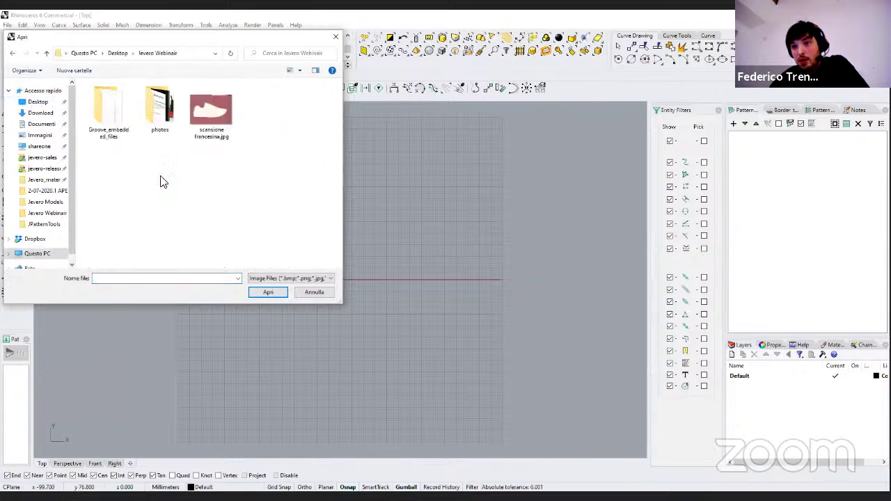
left_click(207, 116)
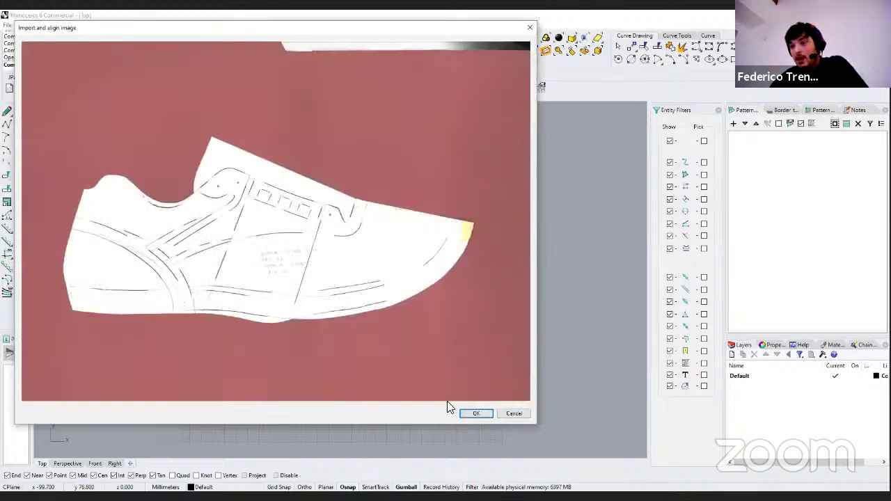
left_click(478, 413)
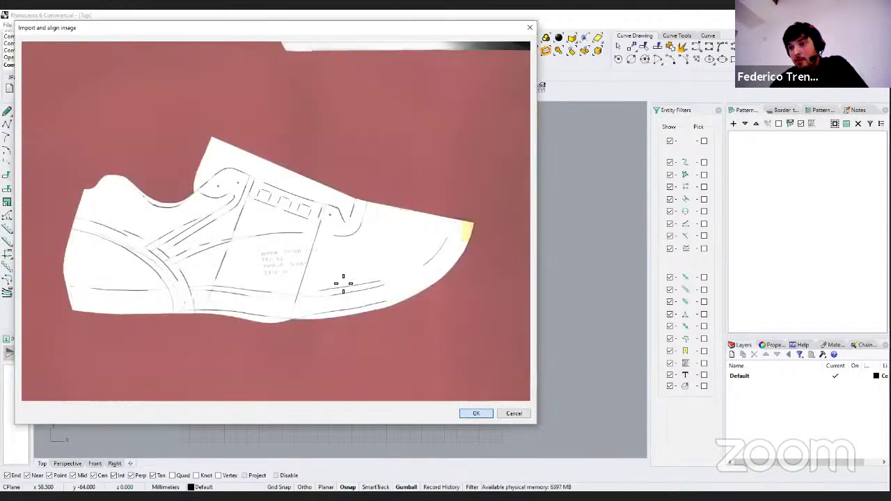
scroll(300, 262, "down", 5)
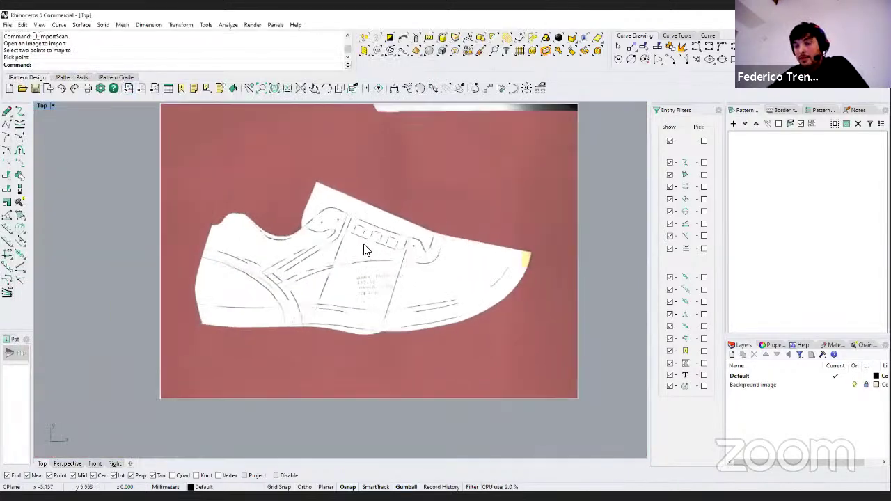
right_click_drag(338, 271, 343, 266)
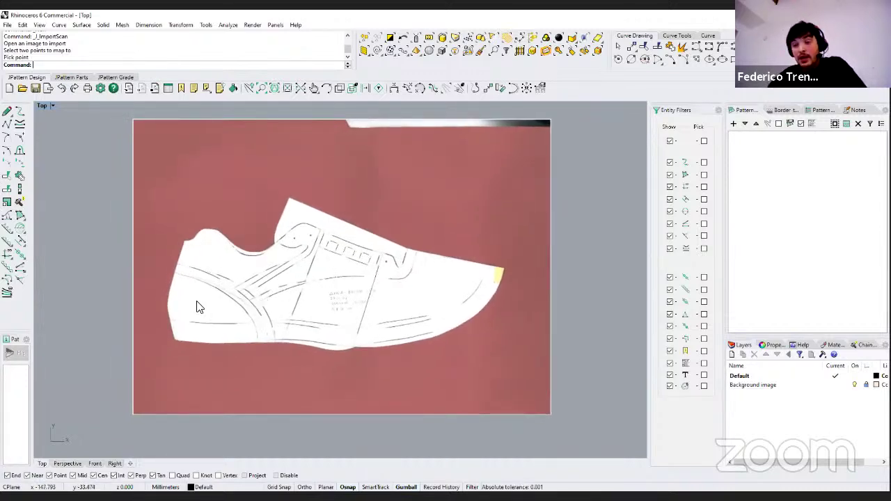
right_click_drag(291, 337, 338, 321)
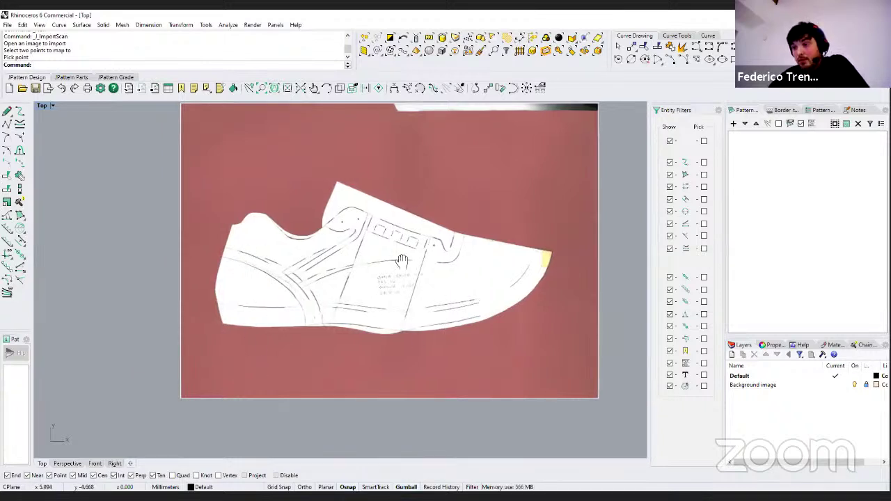
right_click_drag(396, 261, 373, 282)
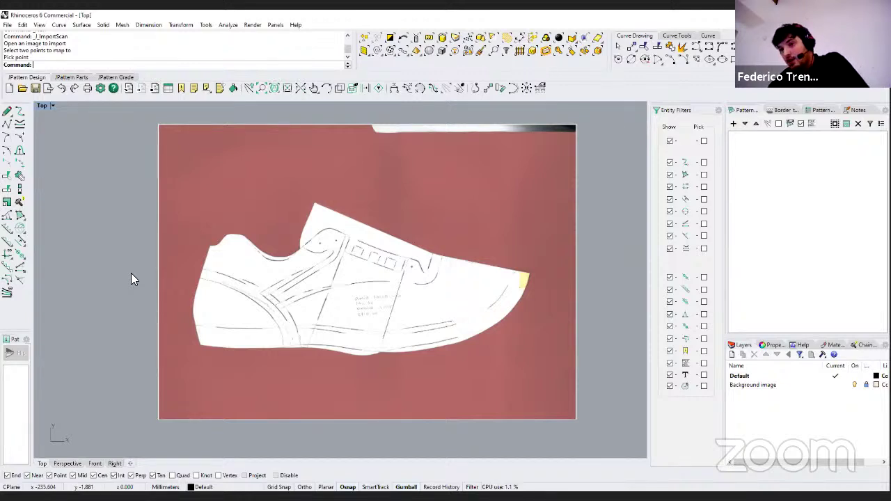
Step: Trace a base curve down the scan's back heel edge, from the heel top to below the sole
left_click(7, 111)
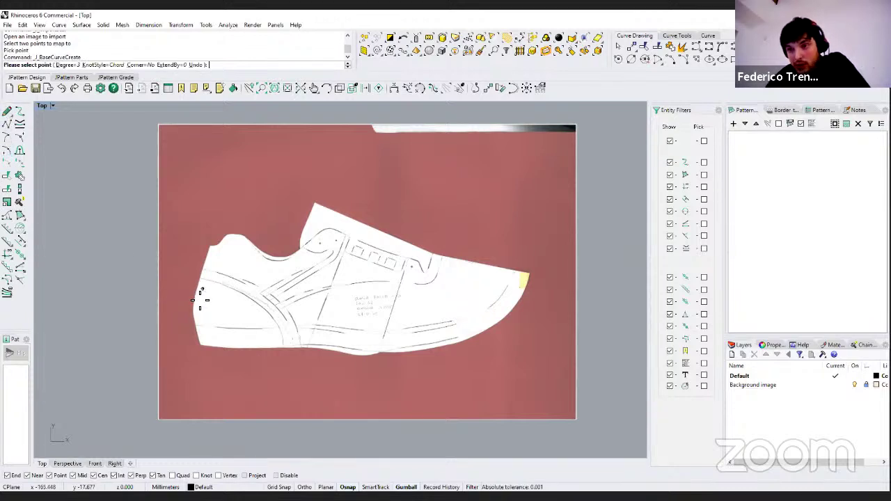
scroll(200, 299, "up", 3)
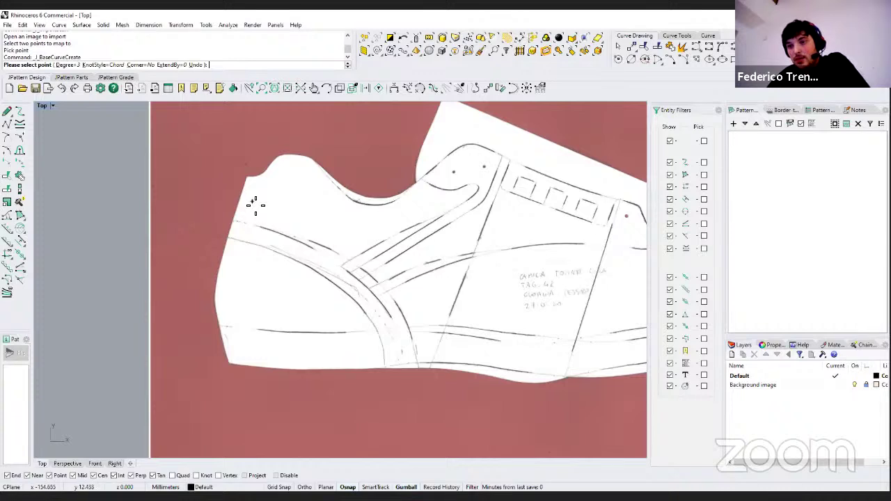
scroll(255, 186, "up", 3)
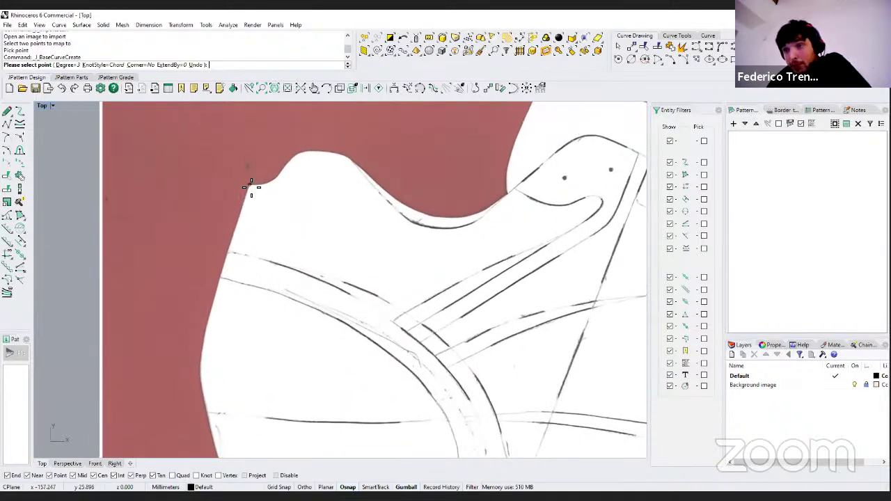
left_click(250, 186)
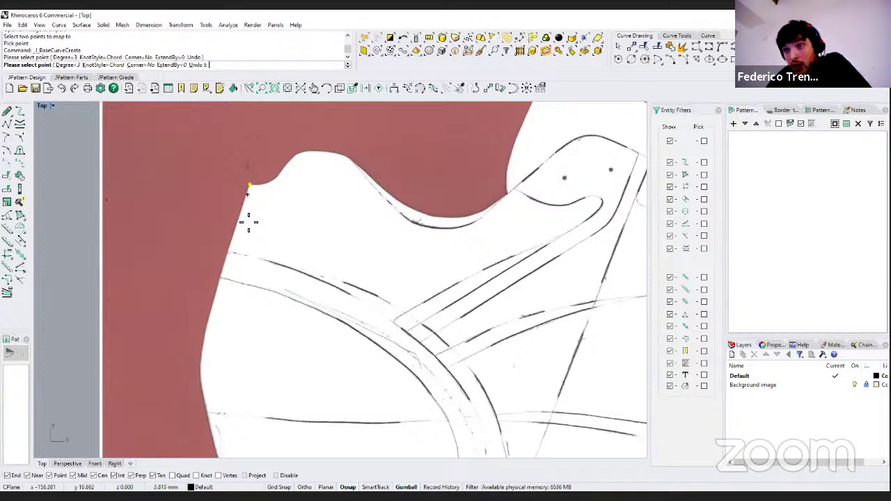
left_click(221, 284)
right_click_drag(217, 317, 167, 259)
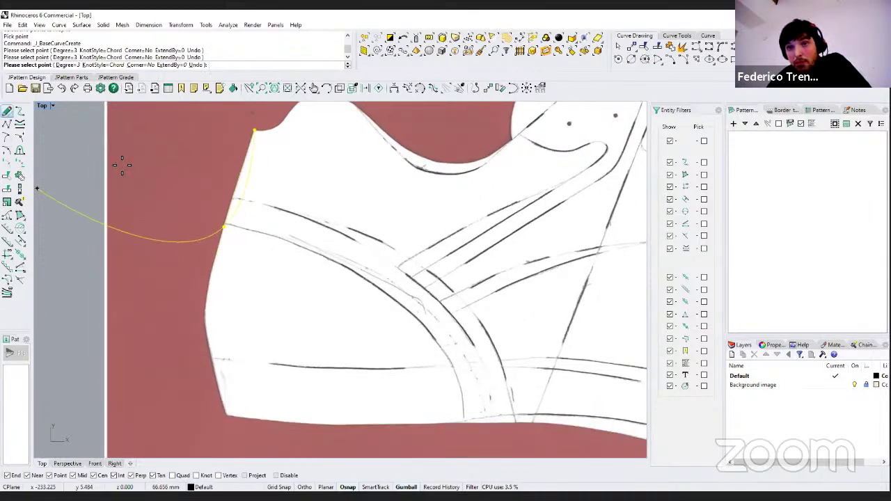
left_click(207, 304)
left_click(209, 351)
right_click_drag(219, 421, 229, 303)
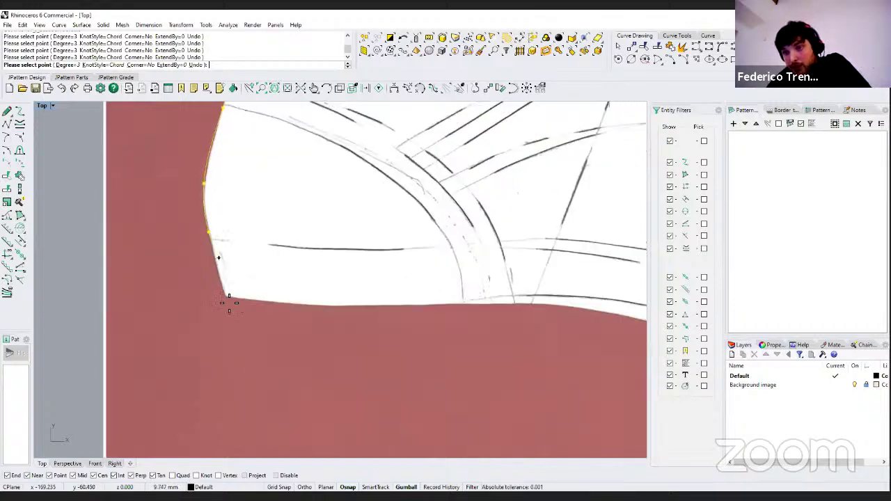
left_click(249, 352)
right_click(252, 326)
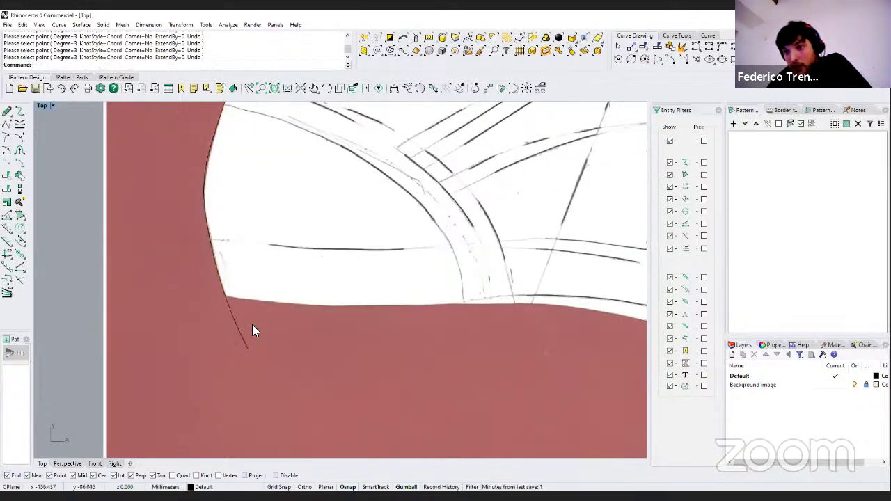
scroll(251, 324, "down", 3)
right_click_drag(217, 261, 111, 275)
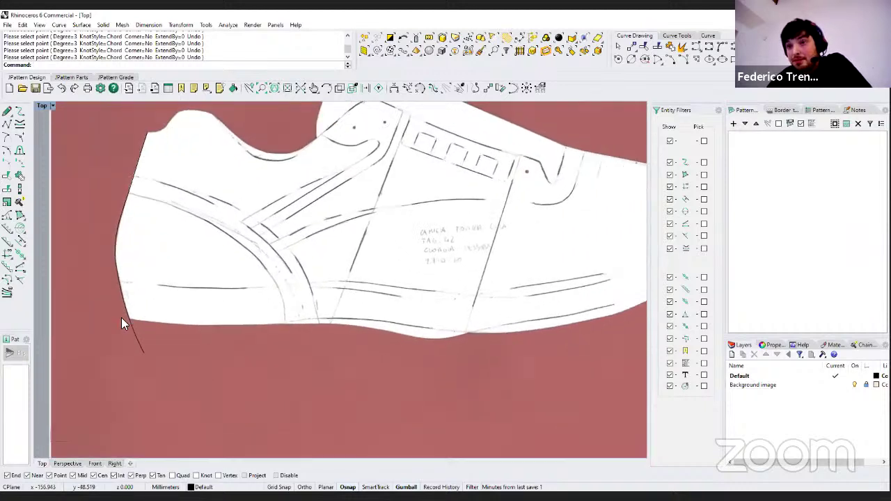
Step: Start a new base curve at the shoe's back edge and trace along the sketched line toward the toe
right_click(111, 289)
scroll(112, 285, "up", 3)
left_click(111, 272)
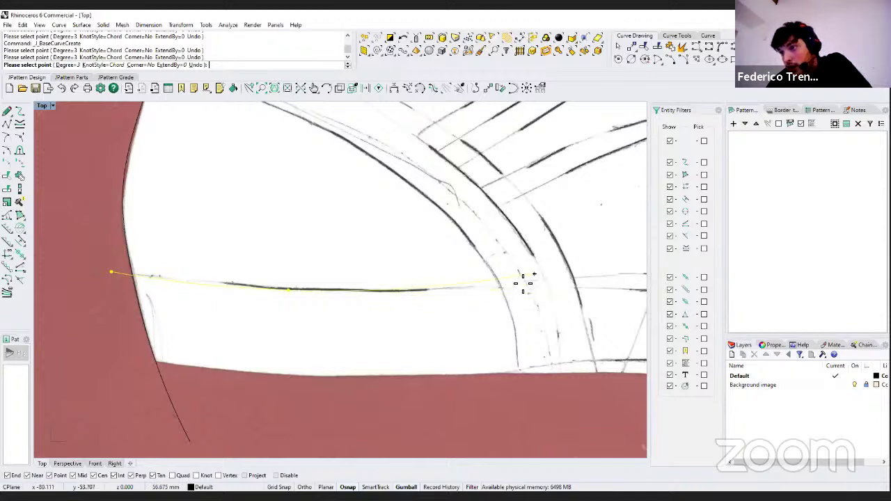
left_click(570, 290)
right_click_drag(527, 285, 271, 258)
left_click(313, 247)
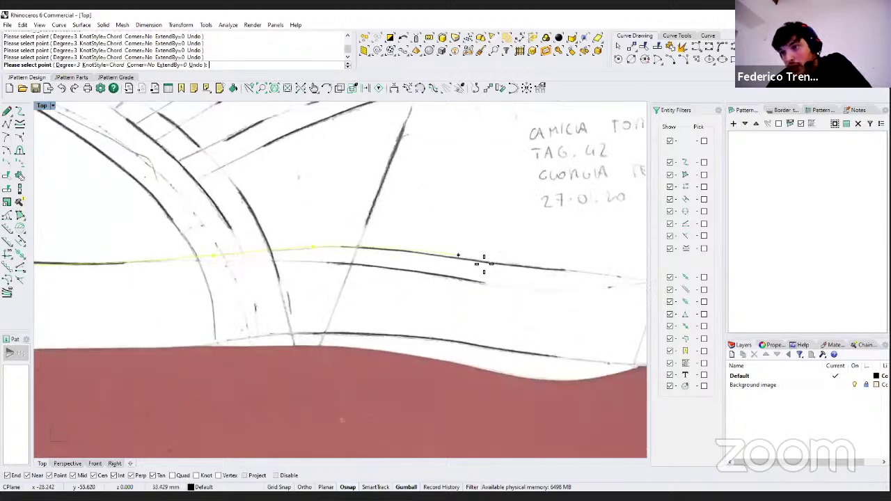
left_click(467, 260)
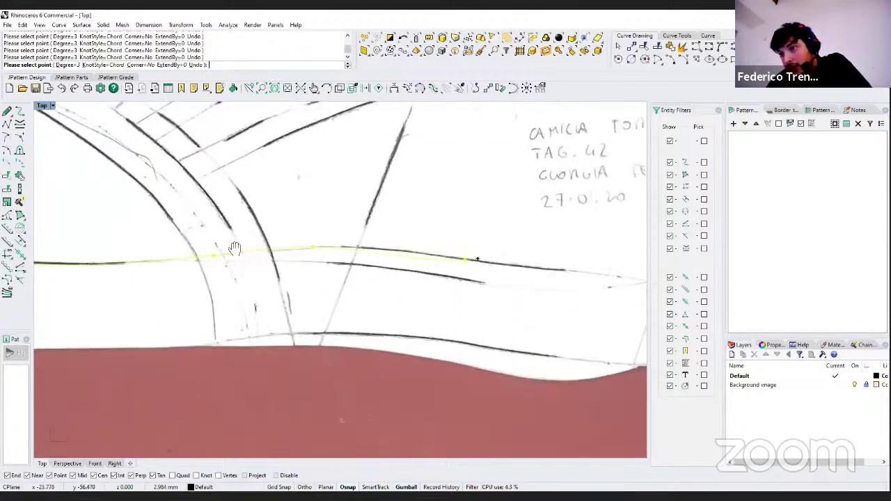
right_click_drag(614, 271, 322, 258)
left_click(403, 272)
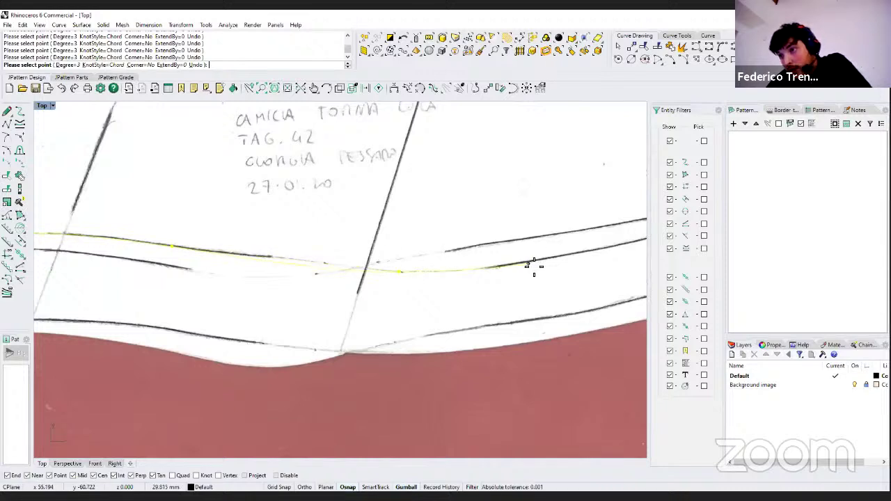
Step: Continue the curve along the curved edge and finish it on the upper piece edge
scroll(550, 261, "up", 4)
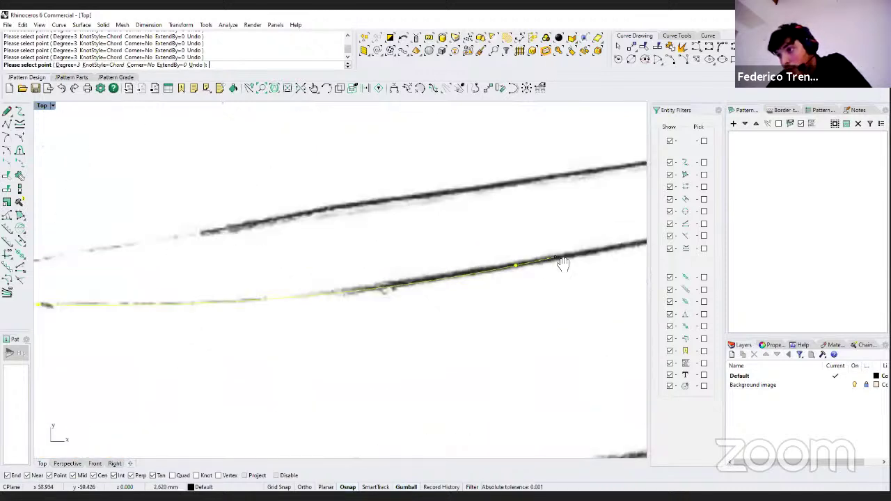
scroll(402, 273, "down", 2)
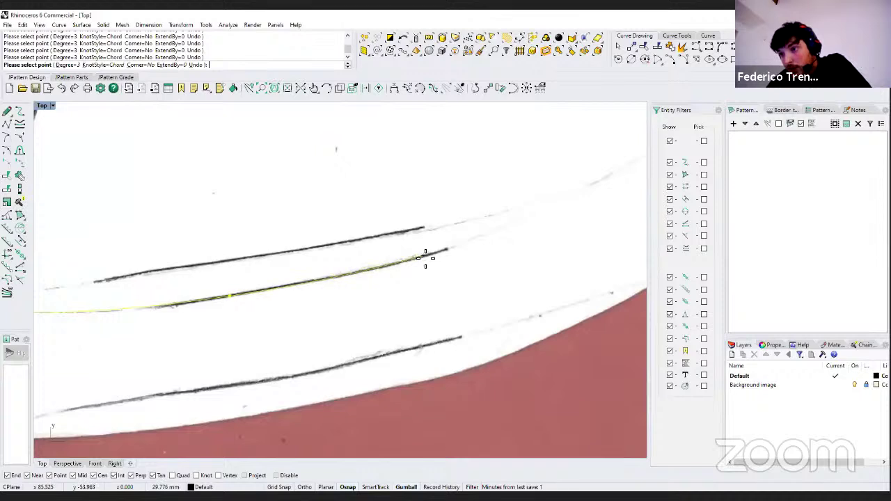
right_click_drag(513, 241, 276, 245)
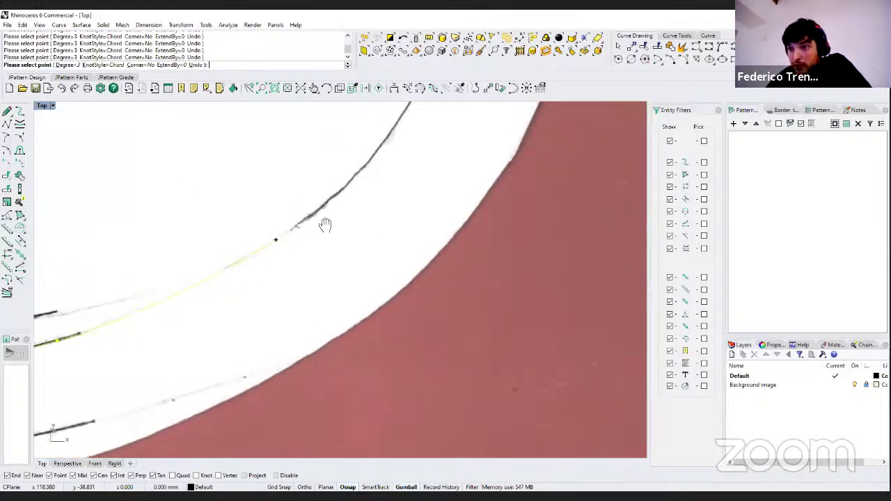
right_click_drag(325, 225, 292, 359)
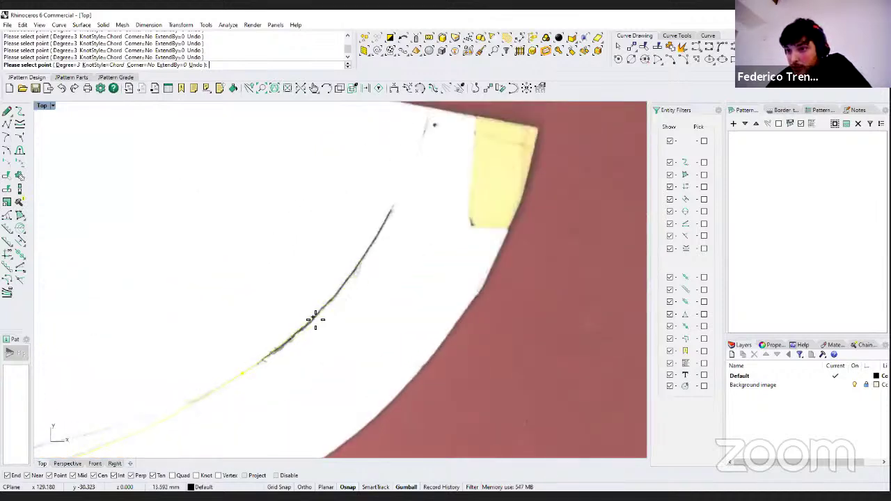
right_click_drag(392, 215, 368, 294)
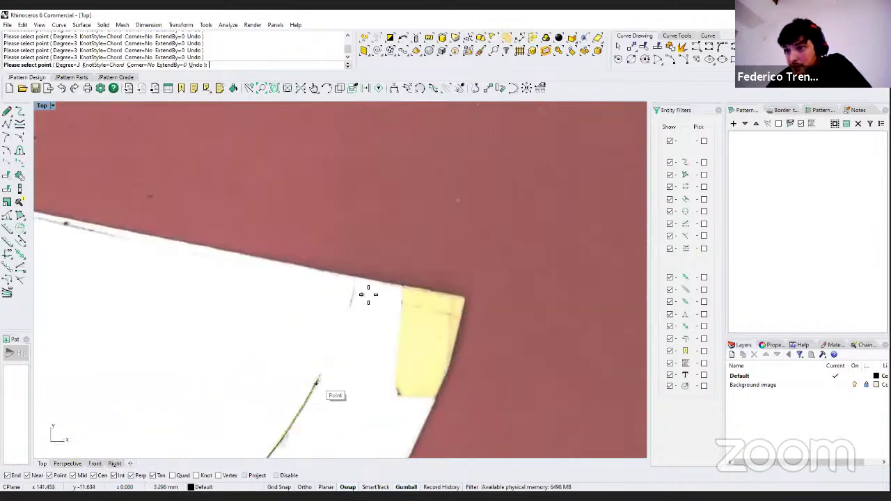
left_click(379, 193)
right_click(378, 194)
Step: Repeat the base-curve command to begin another curve along the upper edge
scroll(378, 195, "down", 5)
scroll(237, 174, "up", 5)
key("Return")
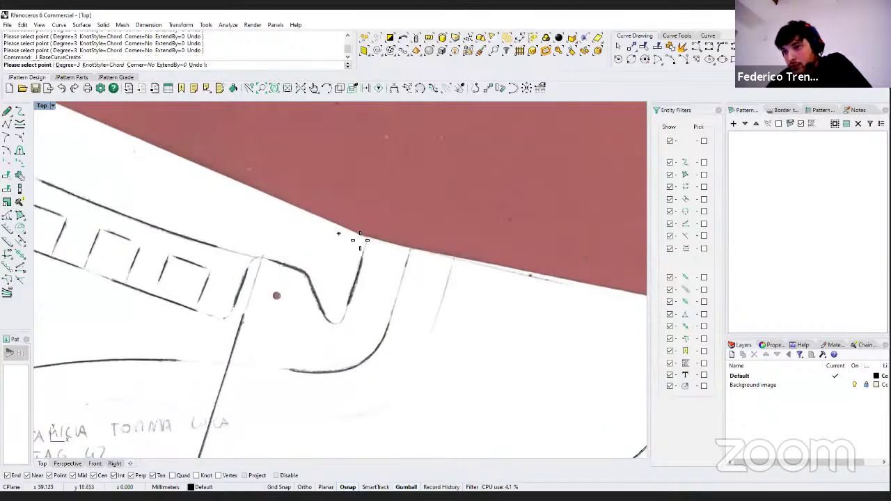
scroll(283, 247, "down", 3)
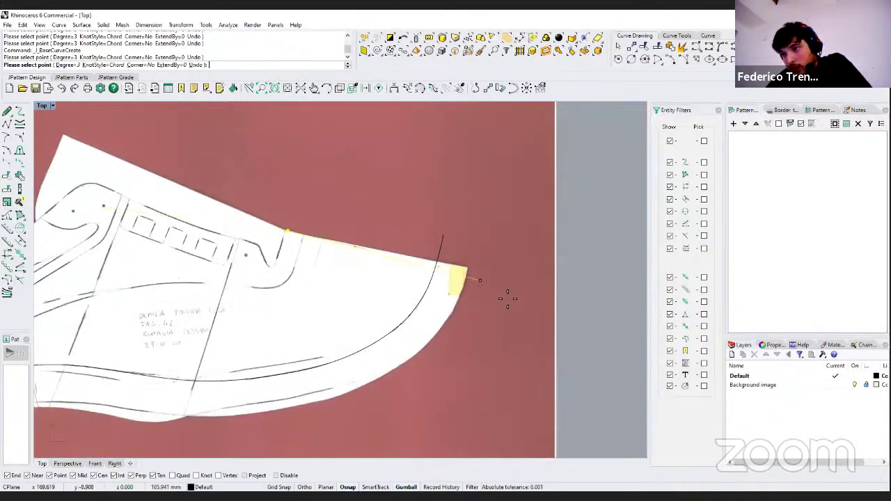
scroll(507, 298, "up", 3)
Step: End the upper-edge curve at the toe corner and slide its corner end point along the edge
left_click(418, 222)
key("Return")
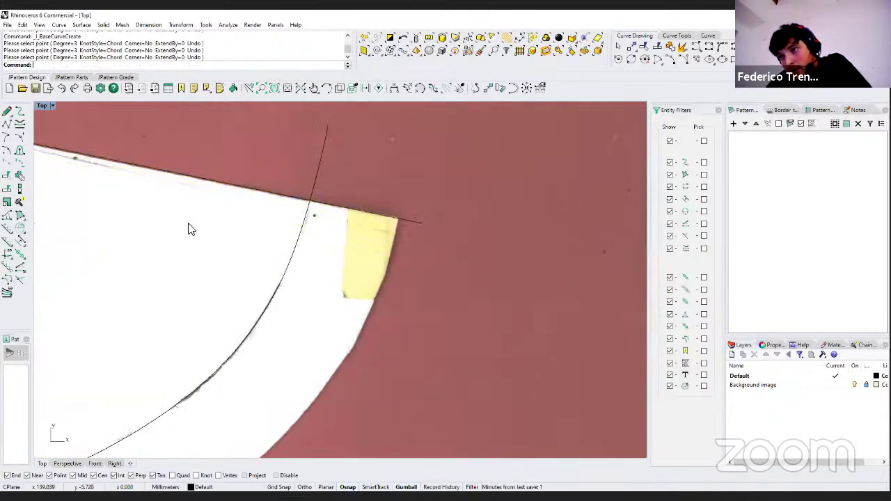
right_click_drag(188, 229, 276, 241)
left_click(261, 205)
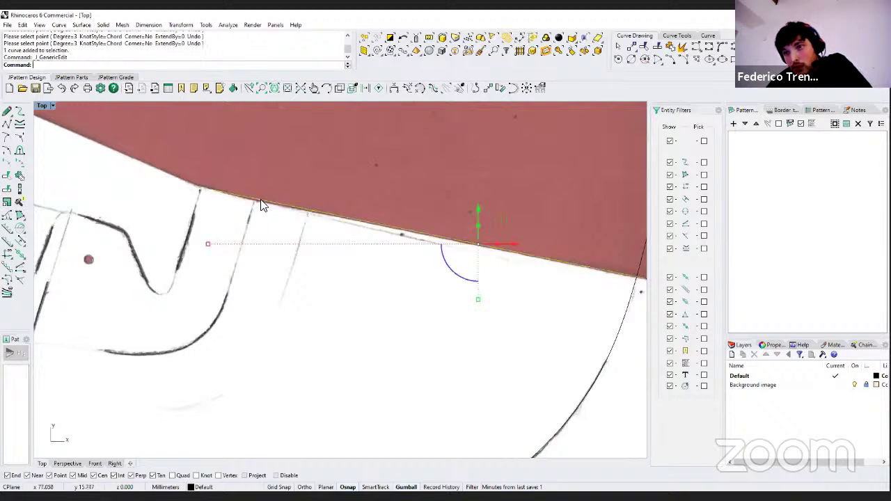
left_click(204, 191)
left_click_drag(232, 169, 236, 200)
scroll(235, 201, "down", 6)
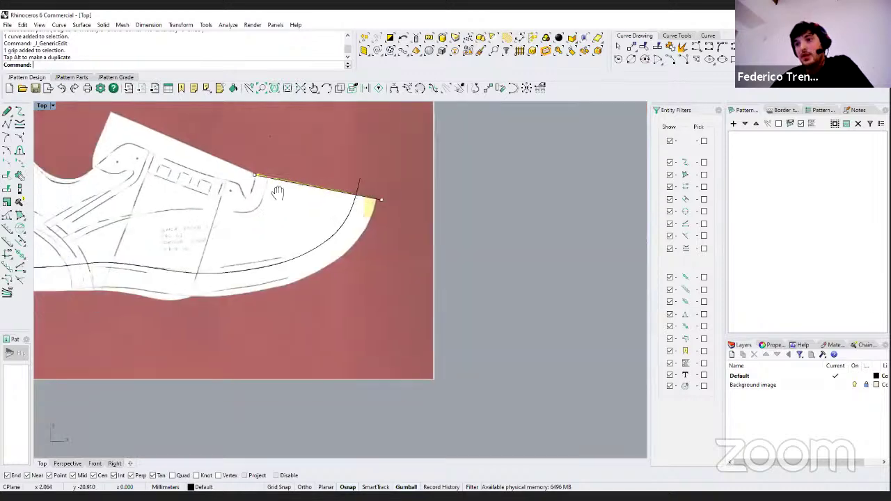
Step: Draw a heel curve following the diagonal line down to the bottom edge
left_click(7, 112)
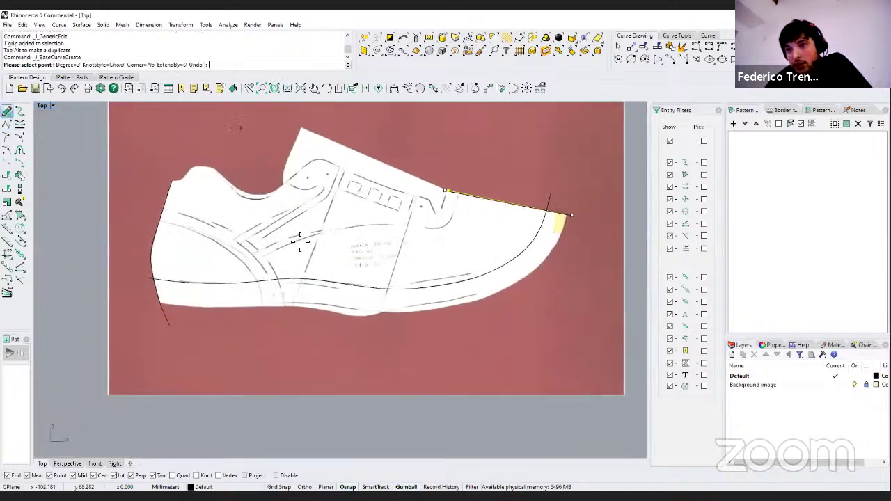
scroll(175, 227, "up", 2)
scroll(150, 220, "up", 3)
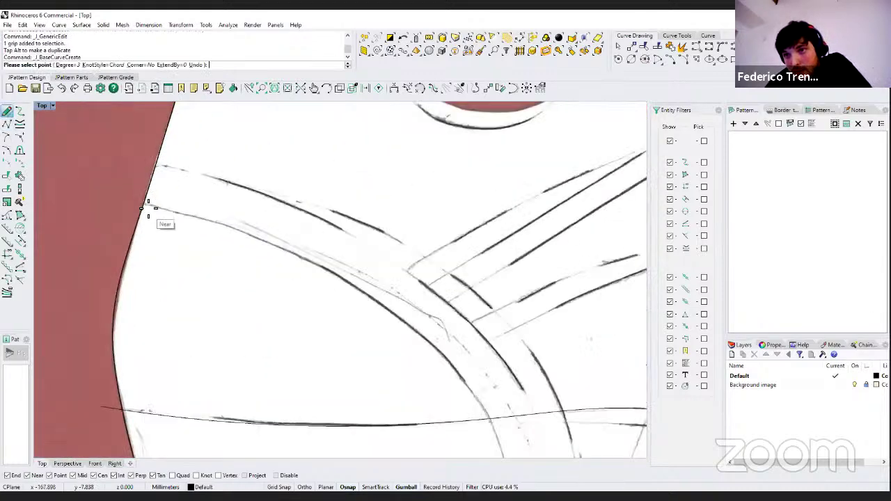
left_click(147, 203)
left_click(235, 228)
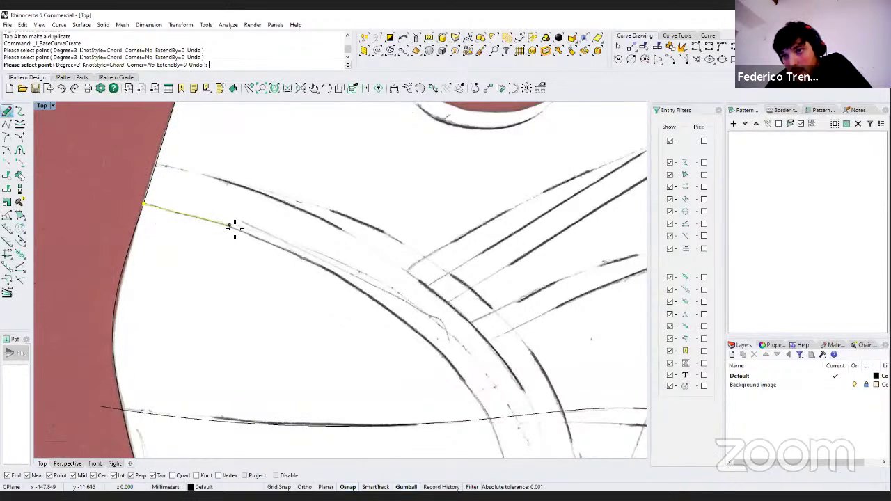
left_click(375, 298)
right_click_drag(342, 239, 246, 133)
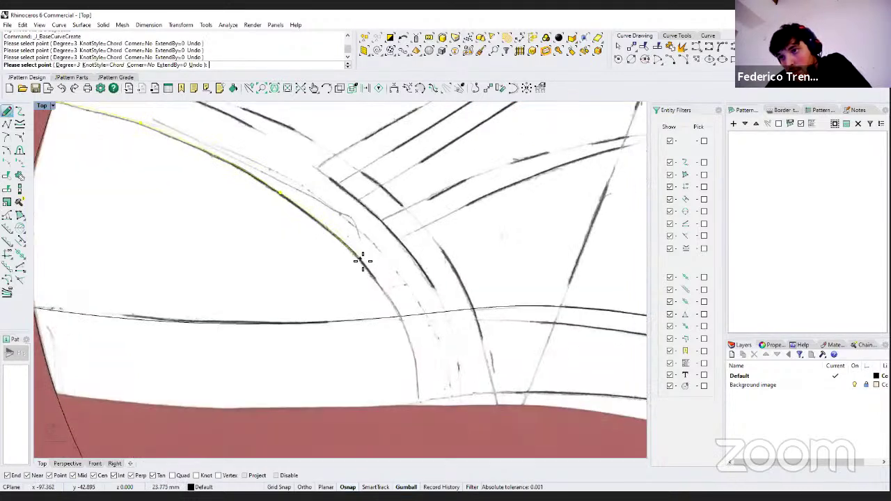
left_click(360, 258)
left_click(401, 316)
right_click_drag(424, 376, 415, 331)
left_click(414, 369)
right_click(414, 368)
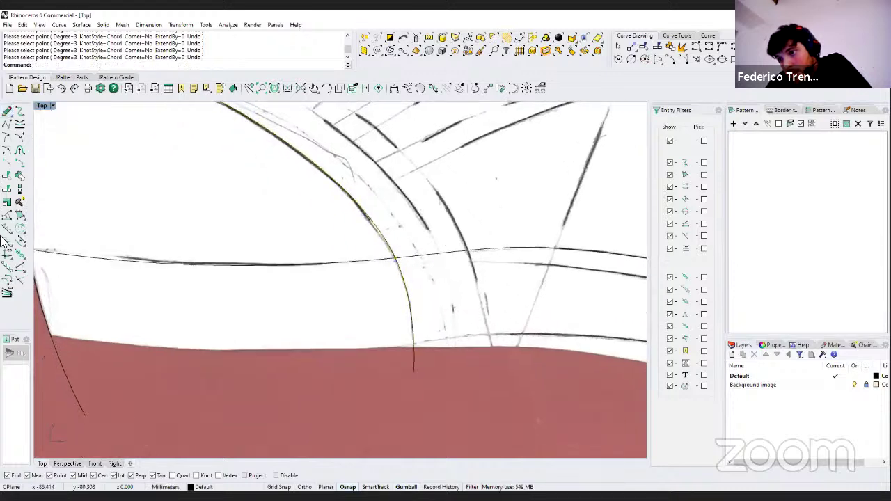
scroll(62, 261, "down", 3)
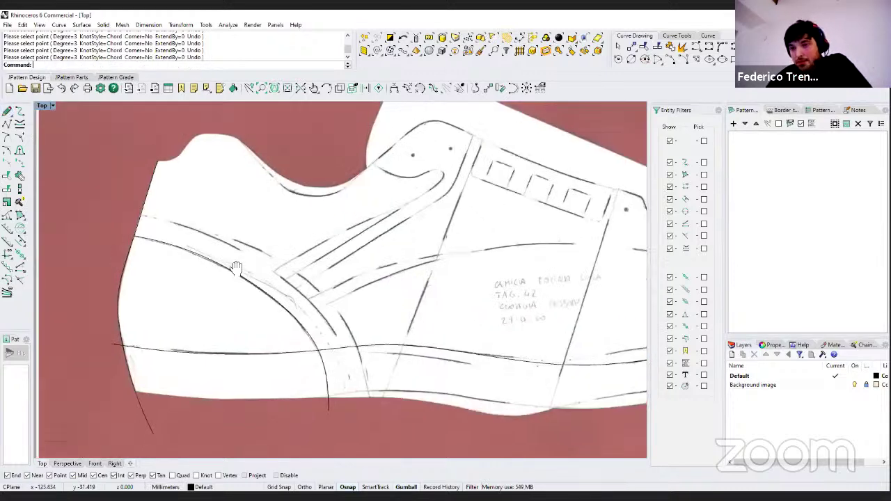
scroll(62, 261, "up", 2)
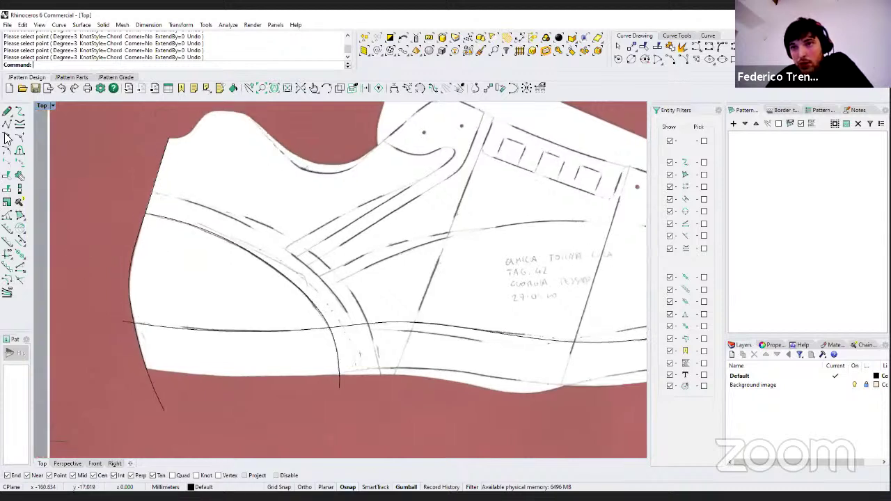
Step: Add a straight line from the heel top to below the heel, then hide the Background image layer
left_click(7, 112)
left_click(172, 142)
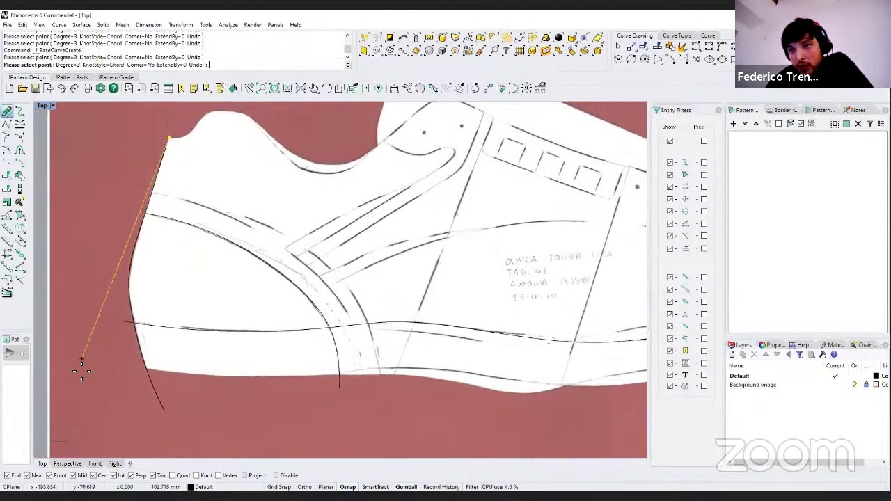
right_click_drag(81, 370, 205, 334)
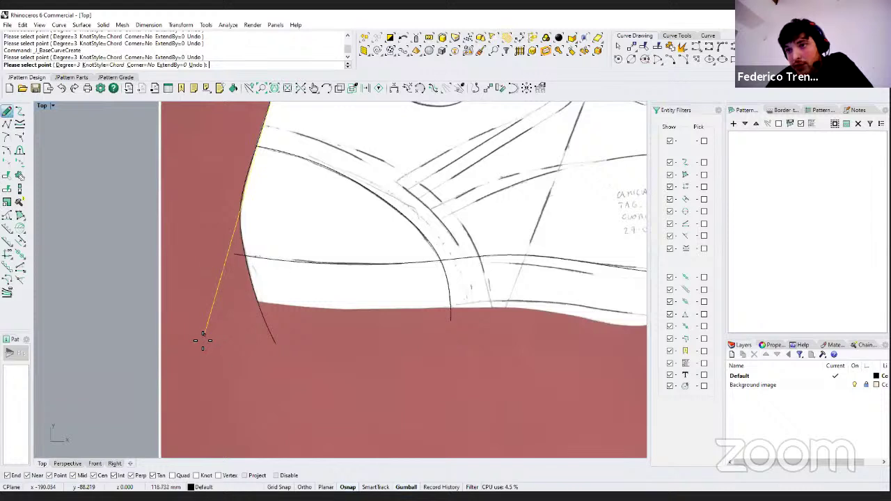
left_click(201, 340)
key("Return")
right_click_drag(202, 279, 132, 313)
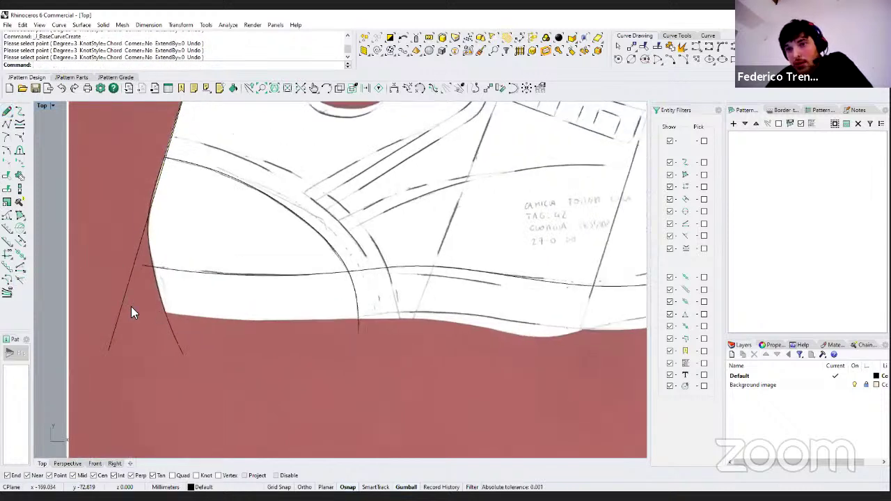
left_click(855, 385)
scroll(348, 241, "down", 3)
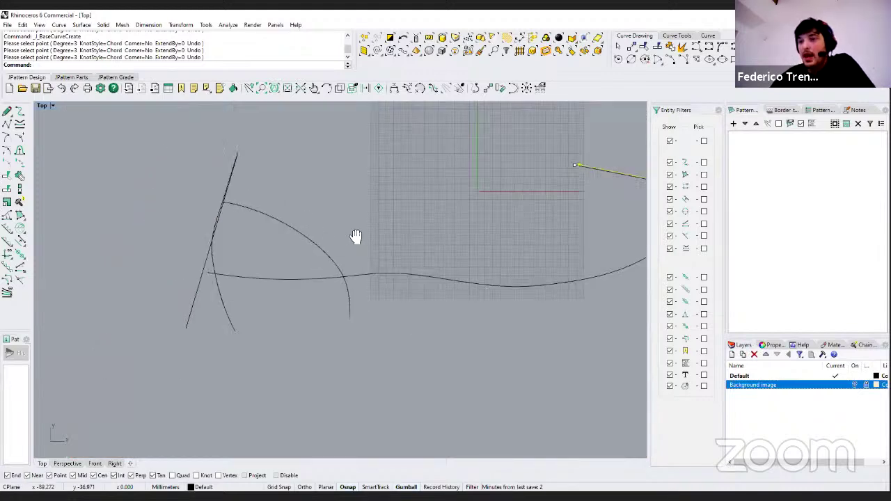
Step: Select the long horizontal curve and create a margin offset from it, choosing the margin type
right_click_drag(355, 237, 381, 188)
right_click_drag(267, 243, 295, 255)
scroll(324, 301, "up", 2)
right_click_drag(325, 306, 179, 298)
scroll(196, 291, "up", 1)
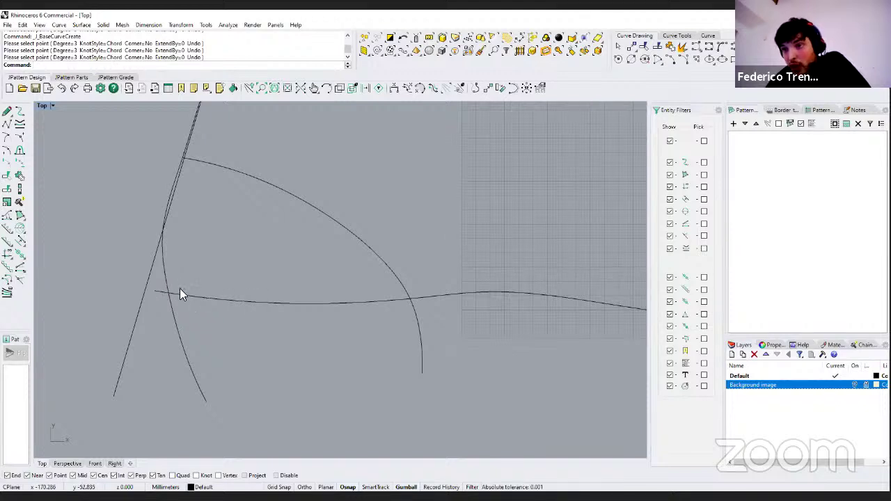
left_click(295, 304)
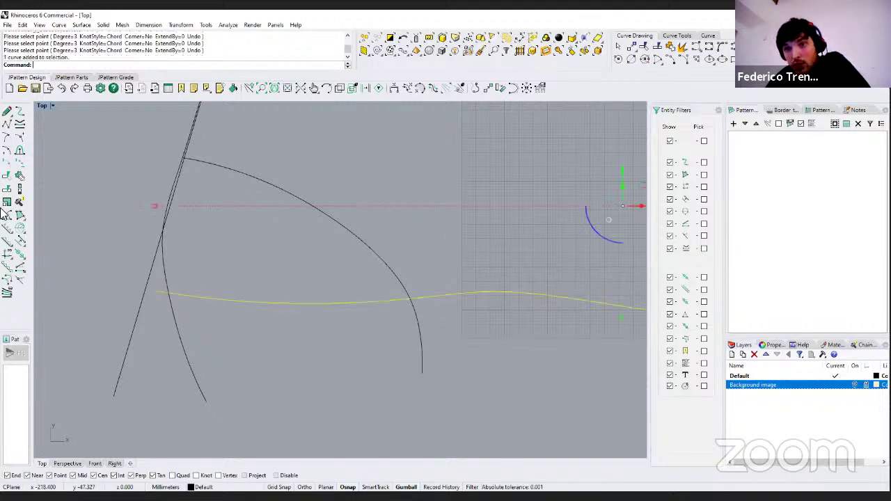
left_click(20, 240)
left_click(143, 248)
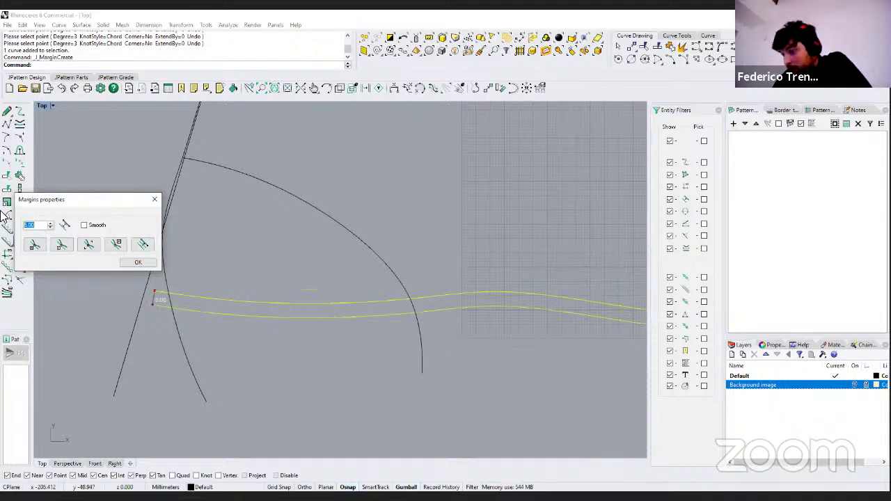
Step: Set the margin distance to 20 and confirm the margin curve
type("20")
key("Tab")
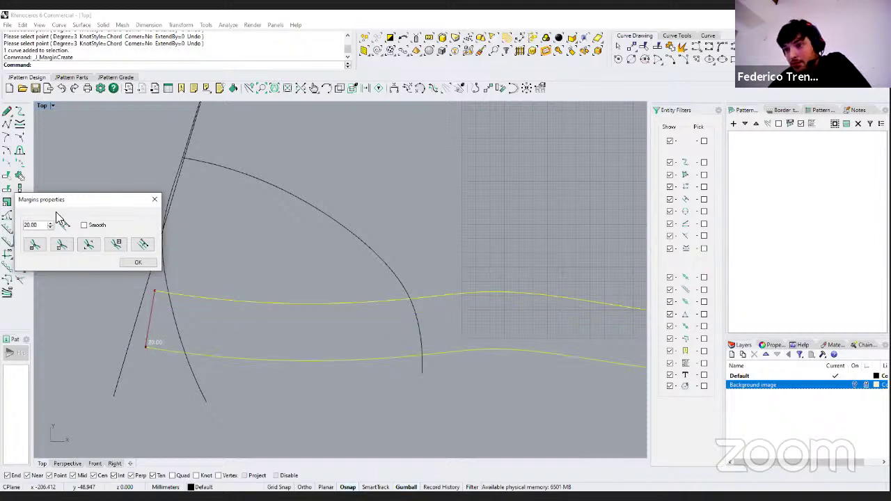
left_click(132, 266)
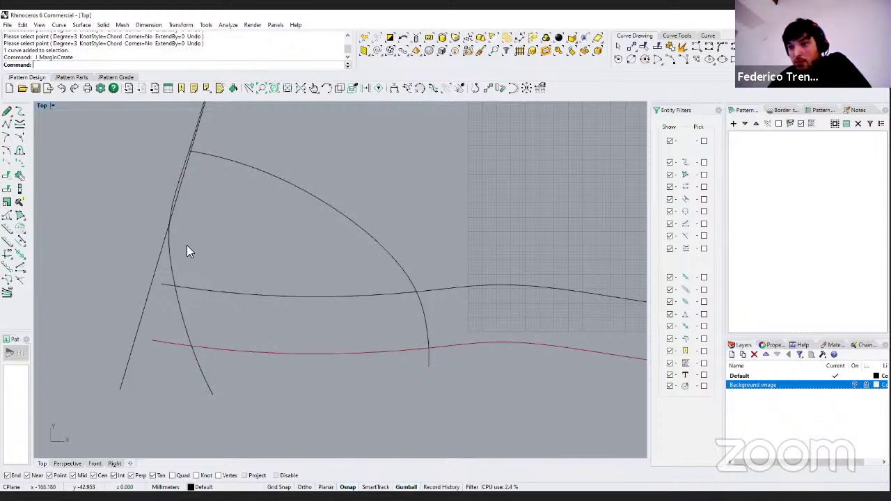
Step: Place a row of marker segments along the toe-side arc and confirm the Multi markers properties
left_click(7, 240)
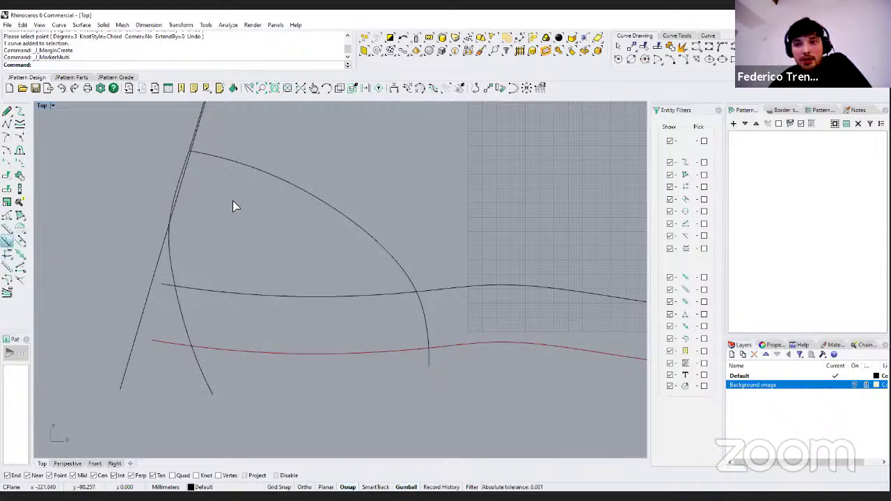
left_click(236, 162)
left_click(208, 154)
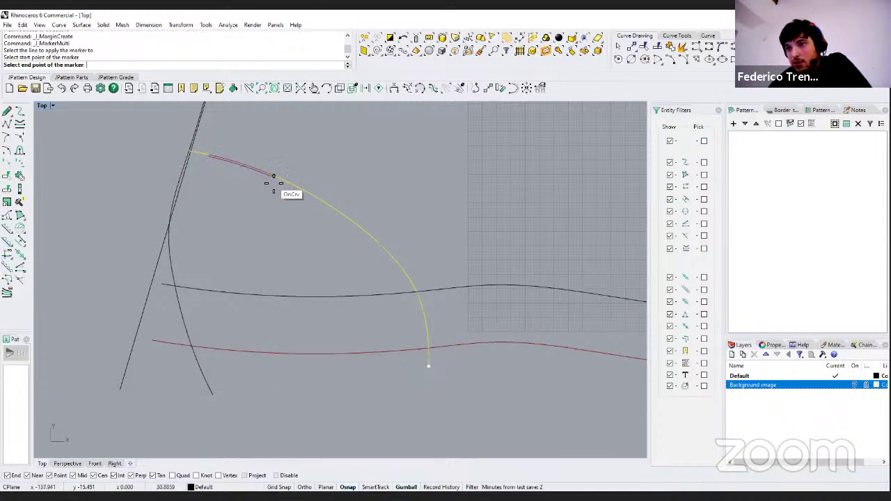
left_click(274, 180)
left_click(314, 205)
left_click(354, 237)
left_click(374, 249)
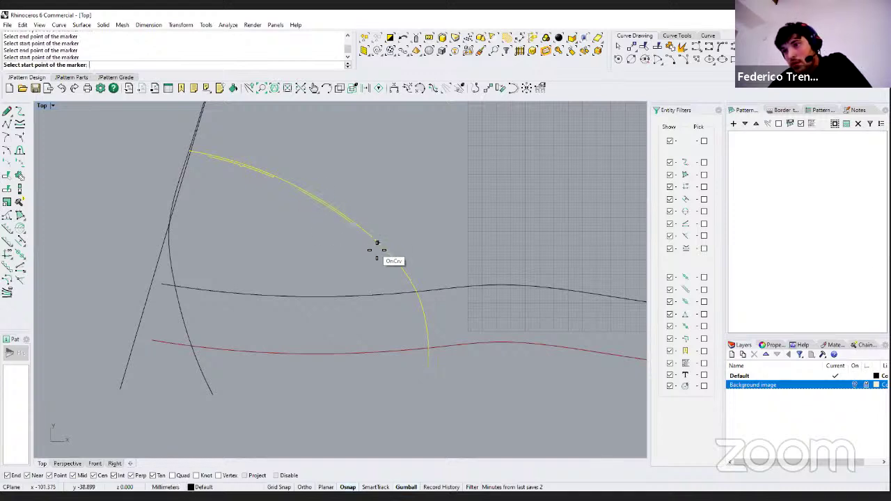
left_click(433, 333)
key("Return")
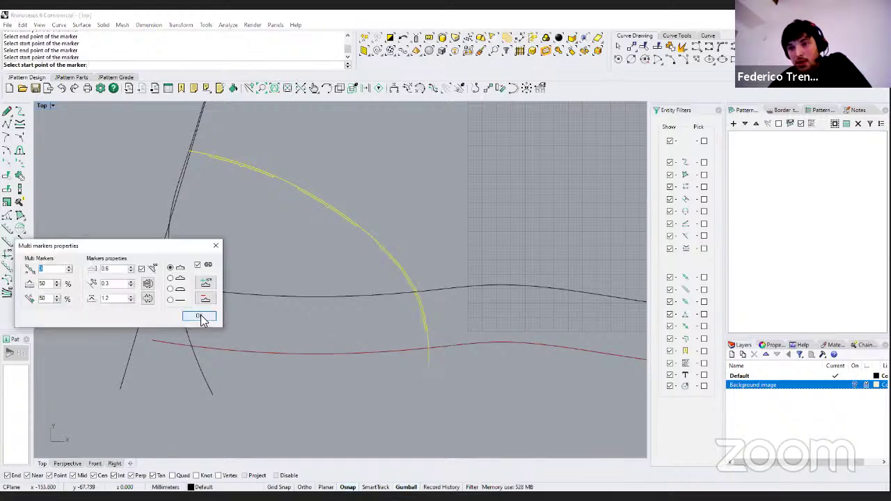
left_click(209, 326)
right_click_drag(338, 262, 350, 230)
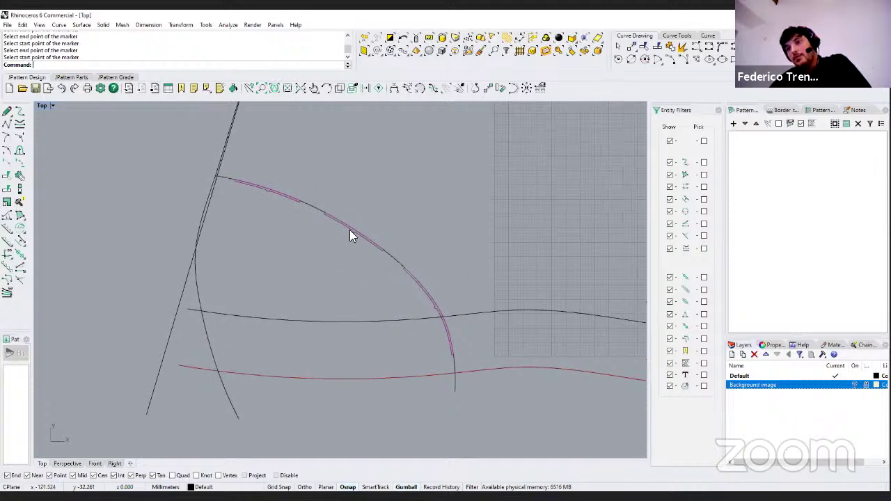
left_click(349, 230)
left_click(246, 264)
right_click_drag(246, 264, 249, 228)
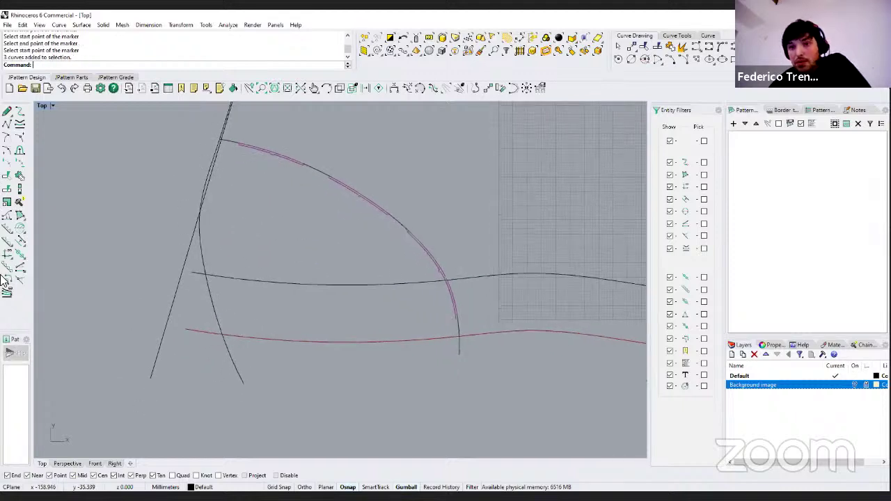
Step: Add a 2.0 by 2.0 rounded notch near the left end of the red 20 mm margin curve
left_click(7, 230)
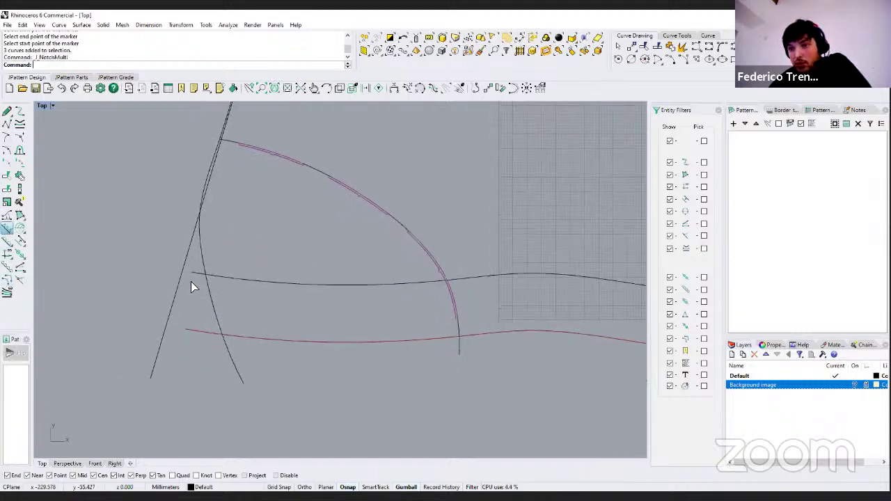
left_click(262, 340)
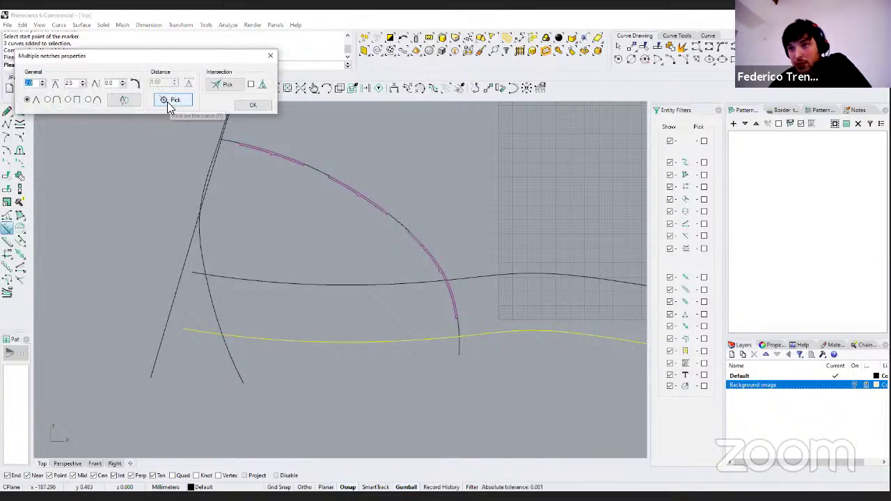
left_click(168, 100)
left_click(270, 343)
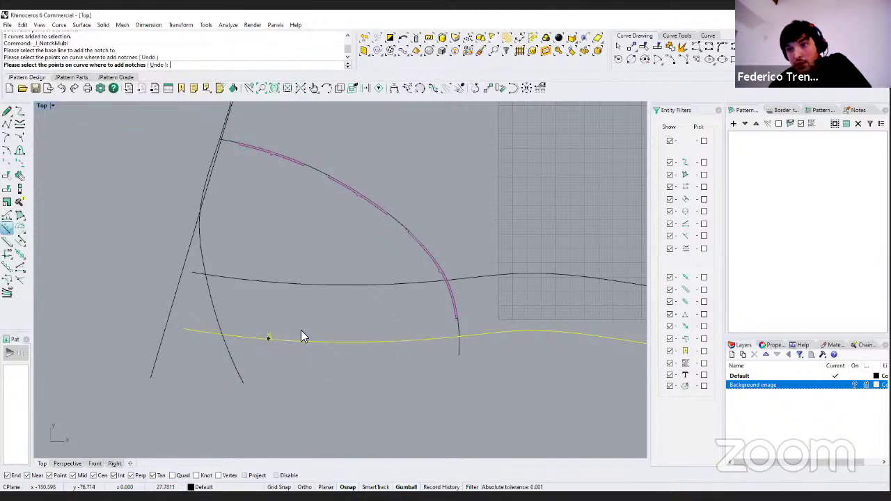
left_click(293, 325)
key("Return")
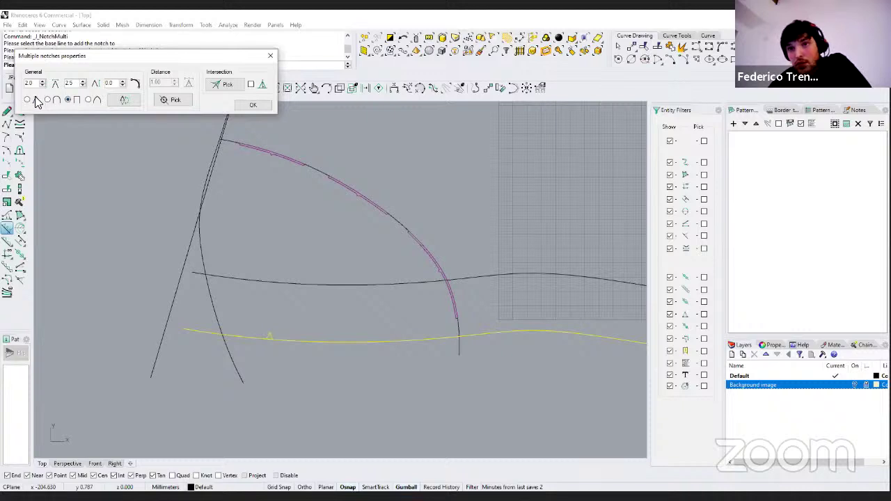
left_click(239, 108)
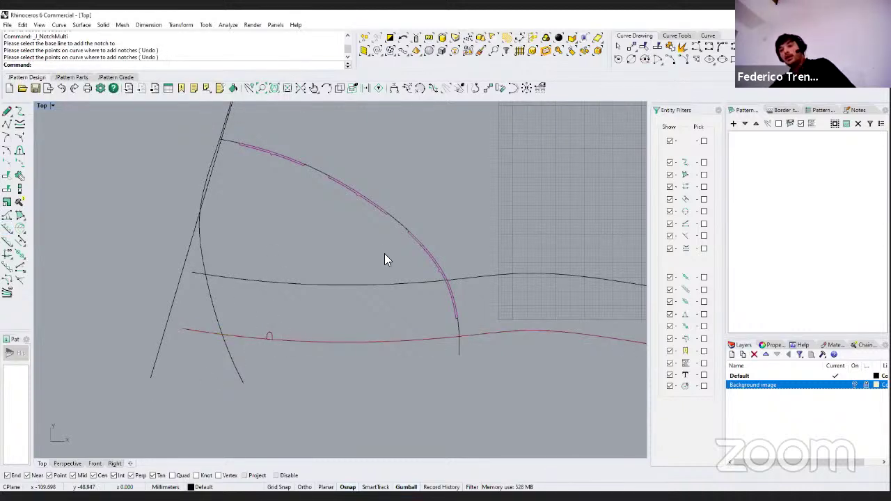
right_click_drag(359, 270, 323, 260)
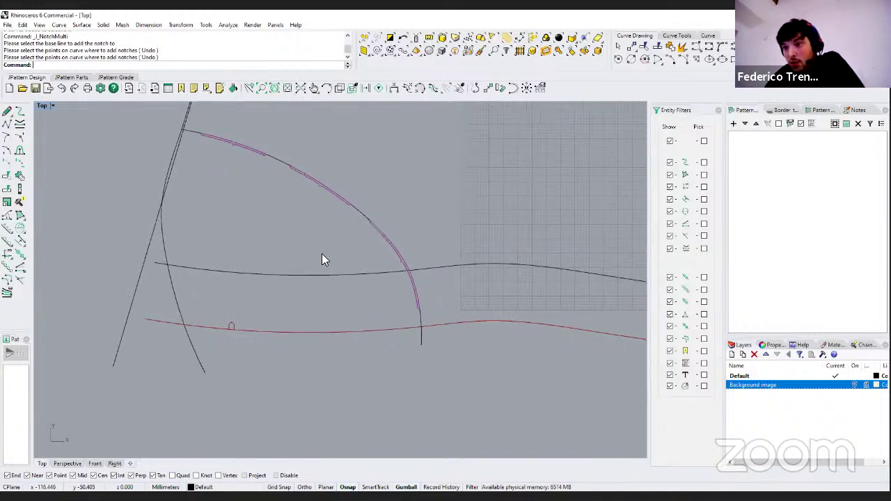
scroll(296, 261, "down", 3)
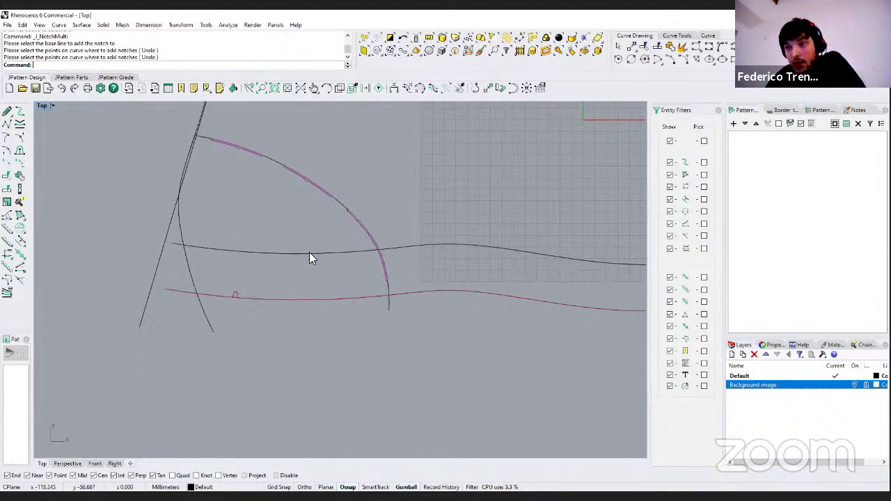
Step: Pull one control point of the black middle curve down so its left half sags lower
left_click(272, 252)
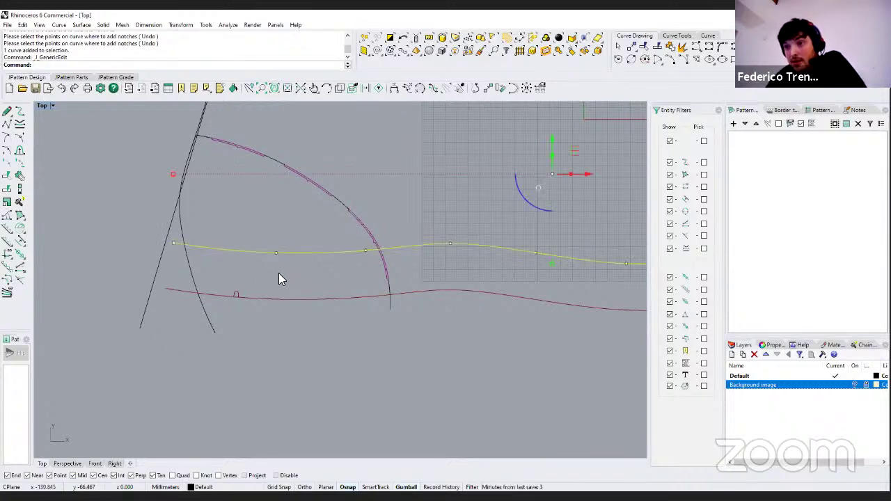
scroll(272, 254, "up", 3)
left_click_drag(258, 215, 311, 270)
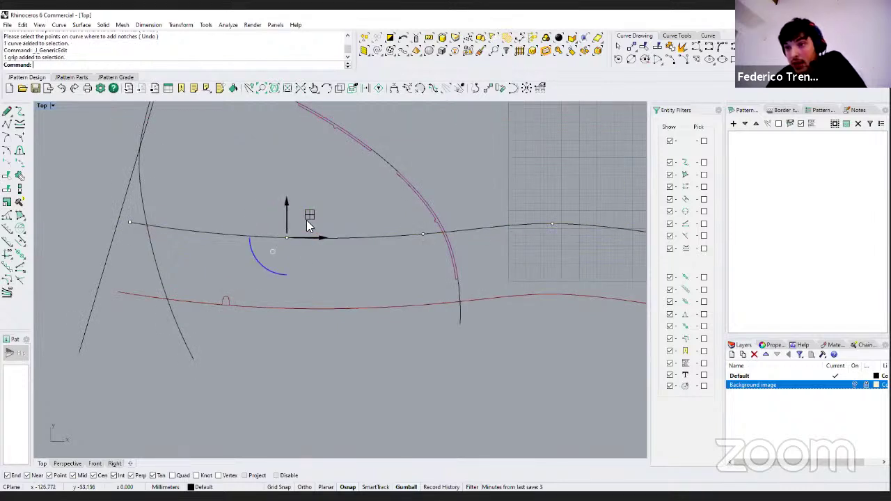
left_click_drag(304, 219, 302, 240)
left_click(196, 283)
key("Escape")
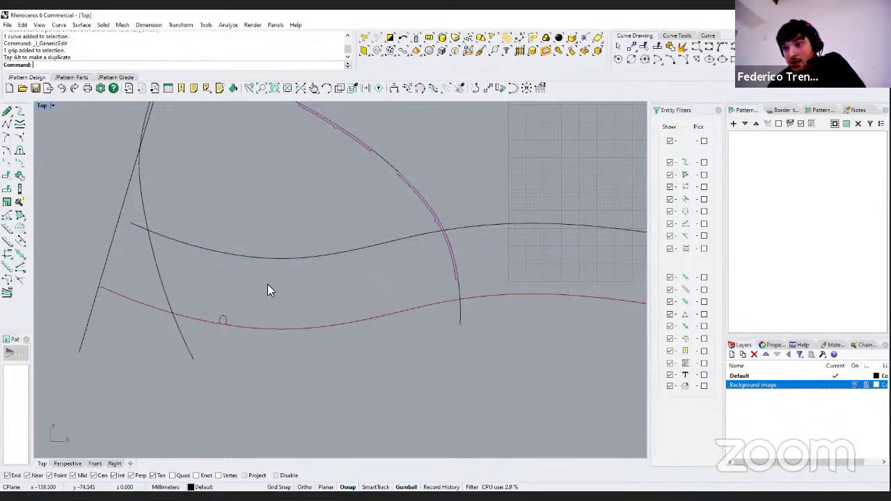
Step: Select the notch on the red margin curve to show its 2.5 size and U type
left_click(245, 260)
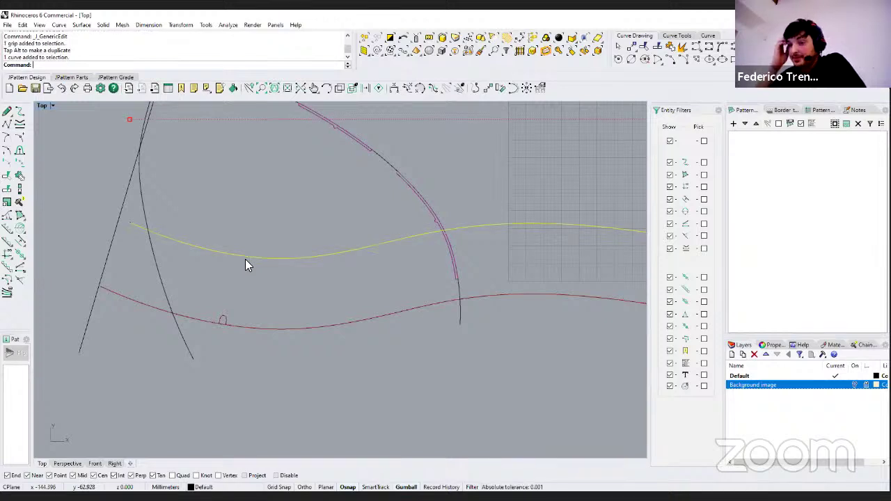
left_click(286, 331)
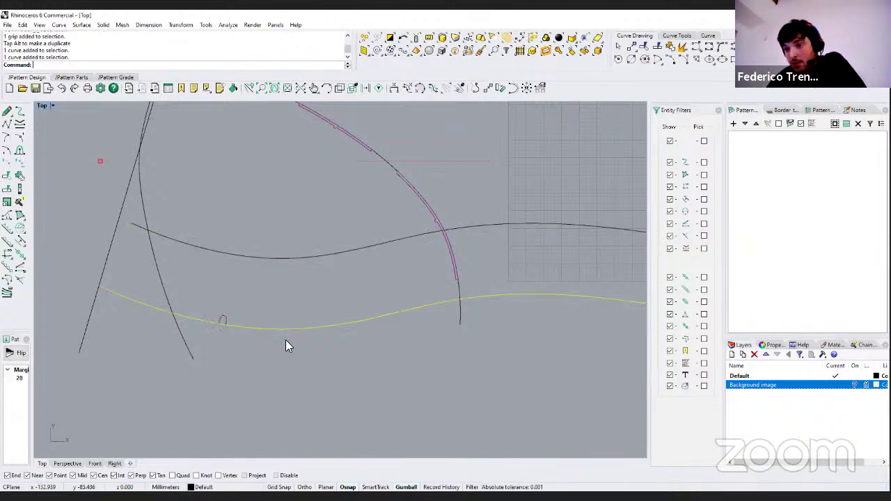
scroll(234, 319, "down", 3)
scroll(386, 288, "down", 3)
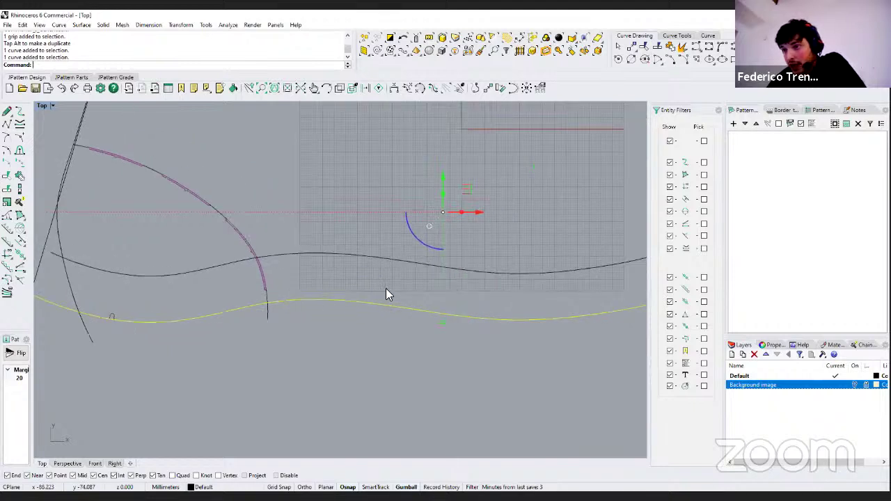
left_click(337, 329)
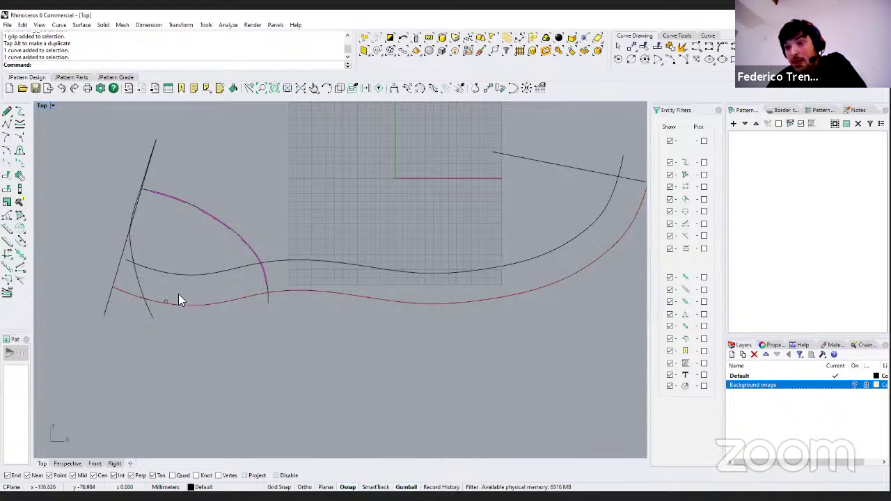
scroll(185, 275, "up", 1)
scroll(237, 310, "up", 3)
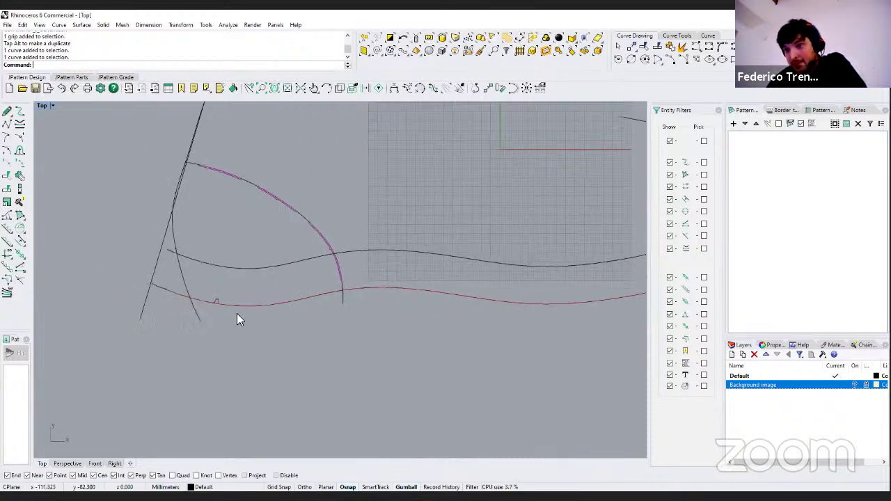
left_click(293, 316)
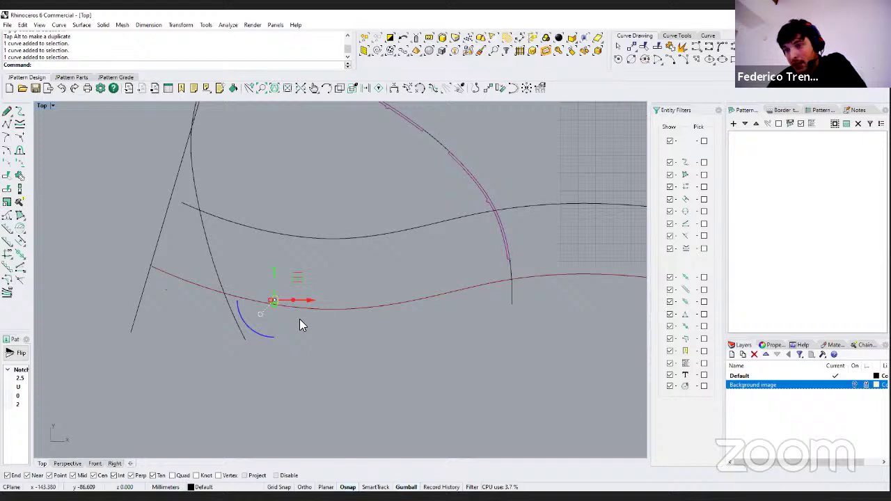
Step: Move one edit point of the pink arc down-left, denting the arc inward
left_click(334, 341)
scroll(348, 292, "up", 4)
left_click(420, 226)
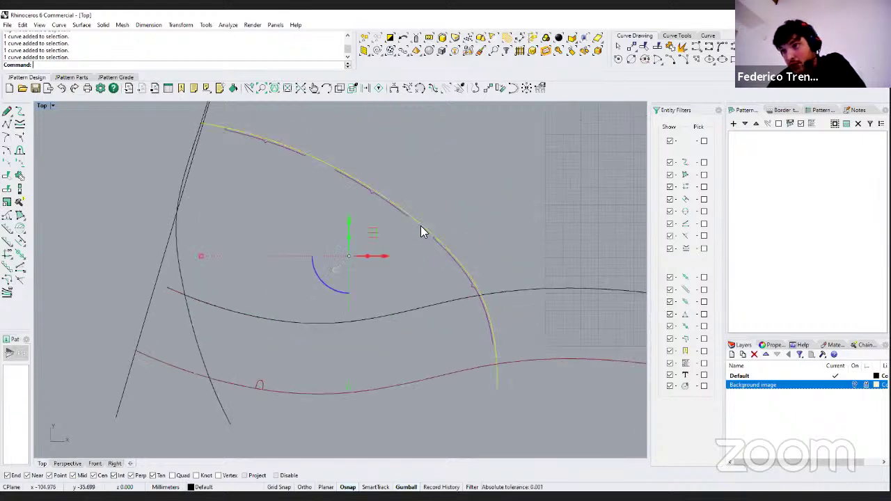
double_click(383, 197)
left_click_drag(364, 162, 386, 200)
left_click_drag(392, 169, 364, 190)
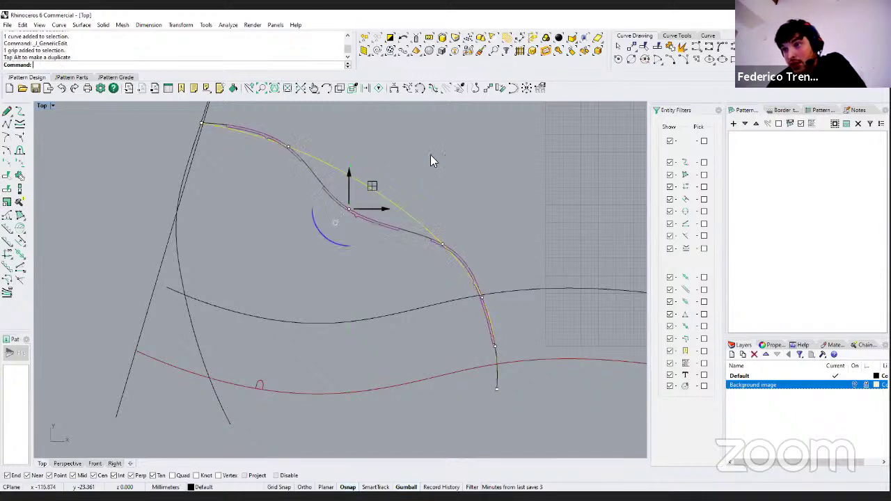
left_click(432, 155)
key("Escape")
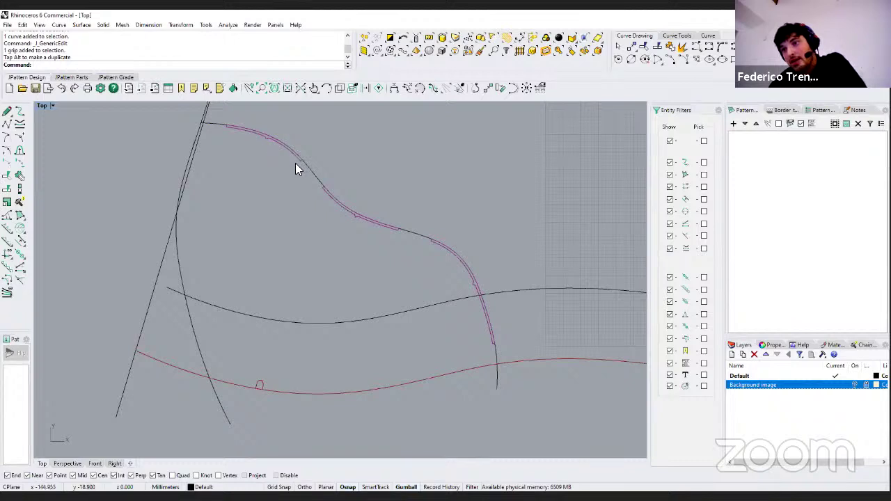
Step: Pull a control point of the magenta arc upward to round it out
left_click(283, 147)
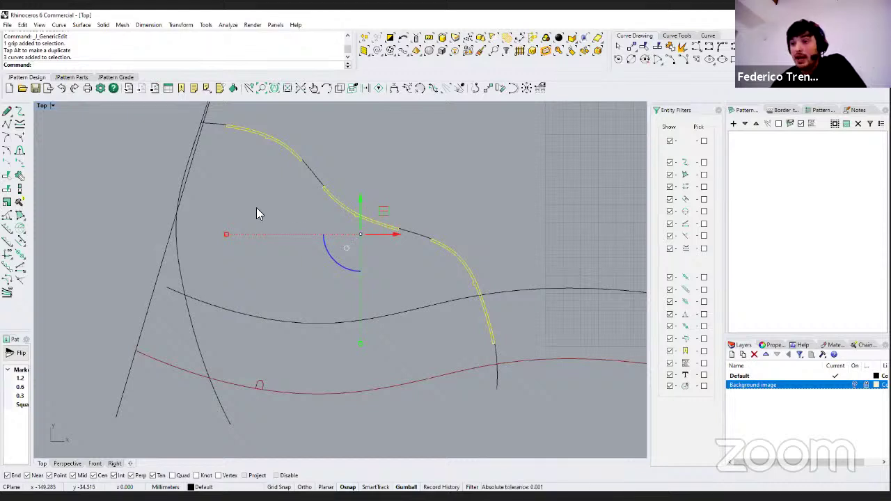
right_click_drag(250, 196, 231, 195)
left_click(231, 196)
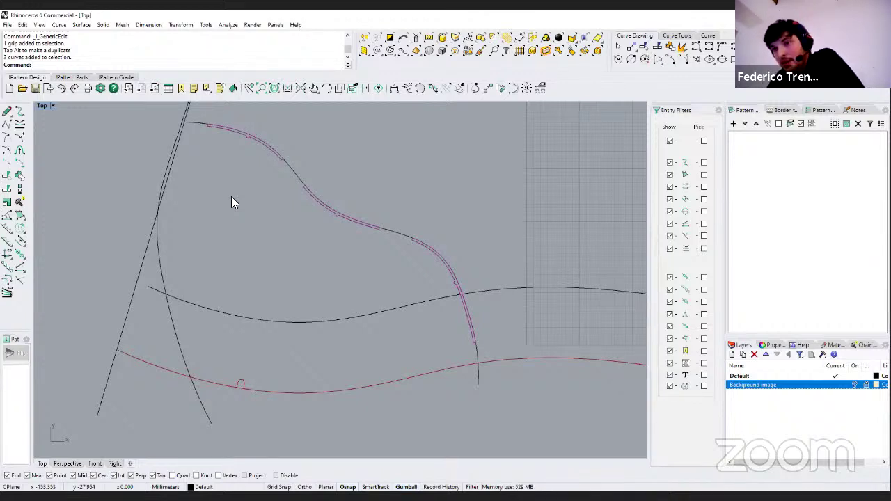
scroll(284, 192, "down", 5)
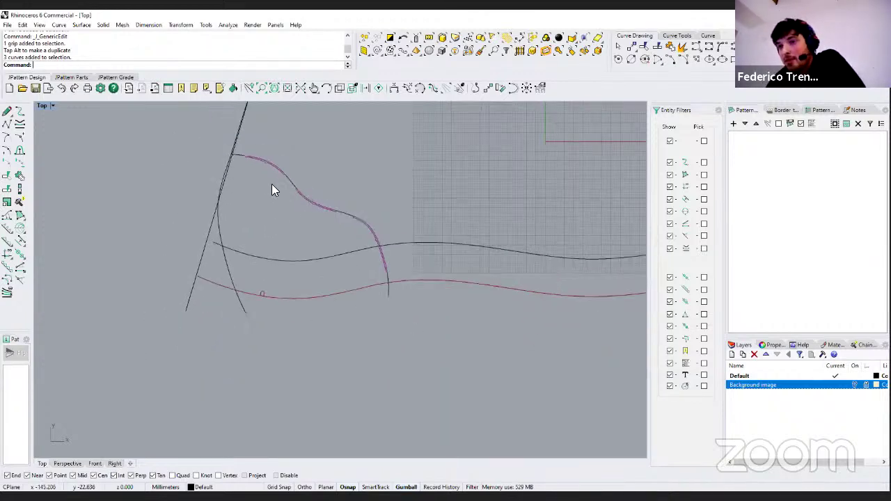
scroll(340, 213, "up", 2)
left_click(341, 213)
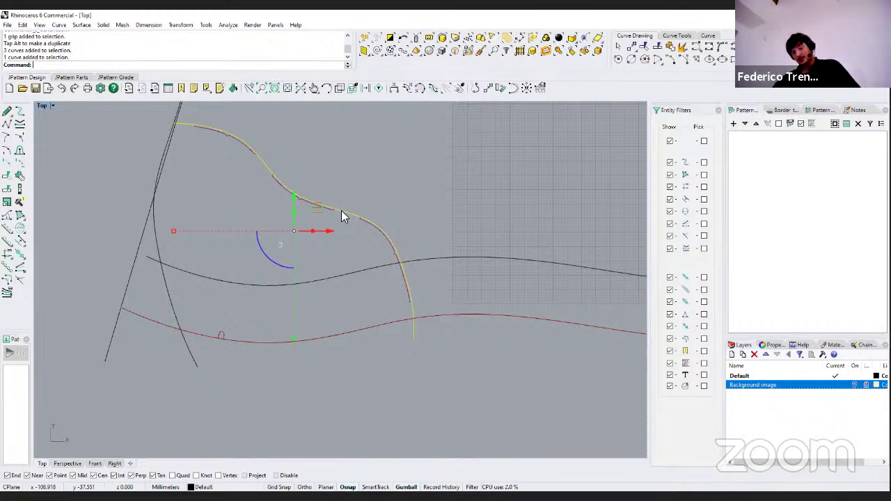
key("F10")
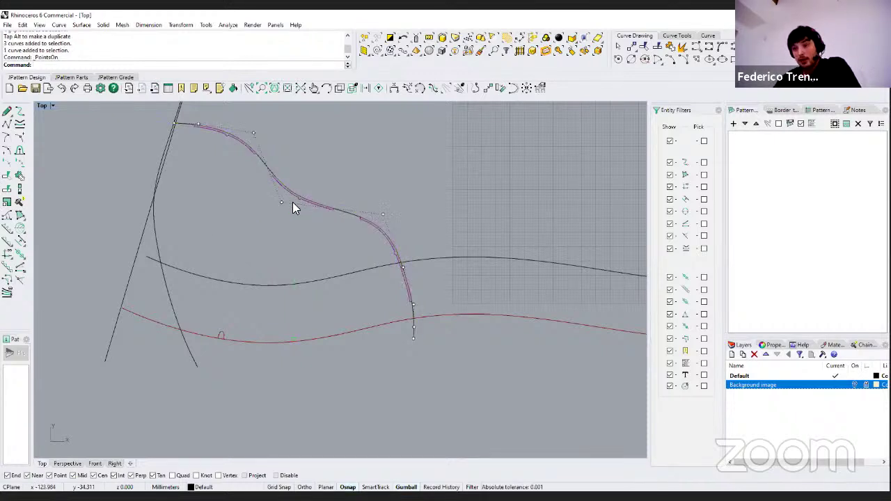
left_click_drag(281, 202, 304, 167)
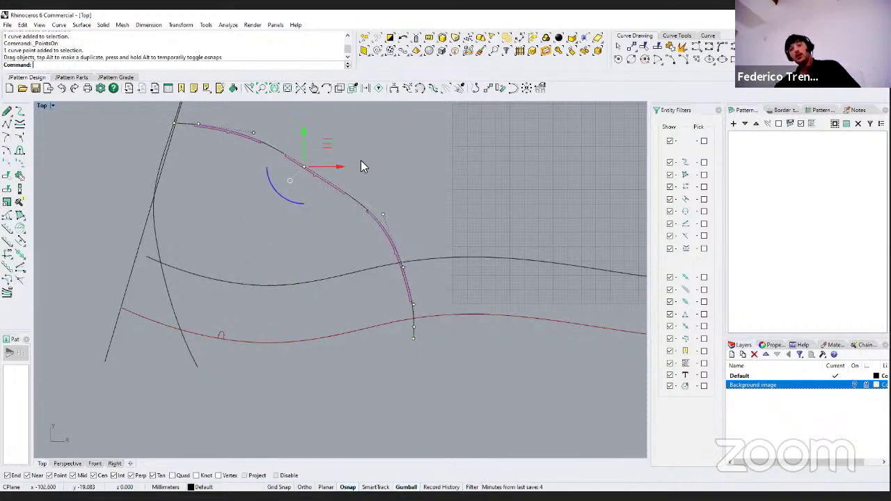
key("Escape")
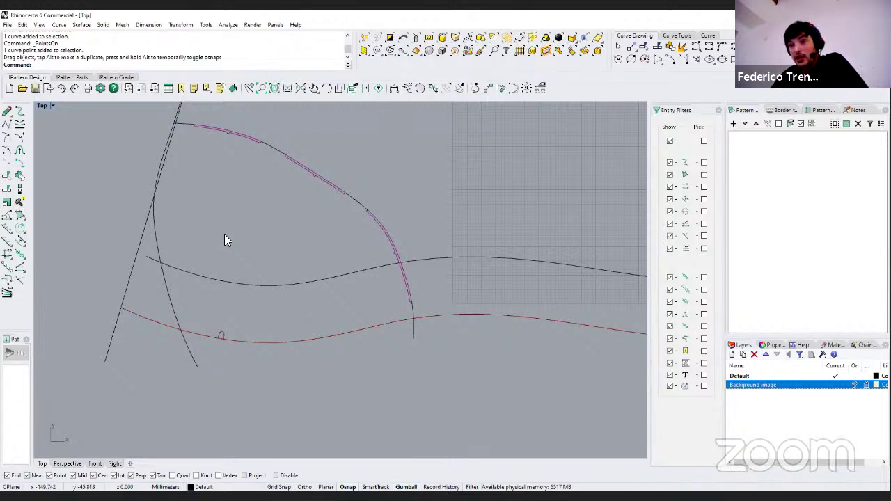
Step: Drag another control point of the pink curve down to reshape it into a fuller arc
scroll(293, 244, "down", 3)
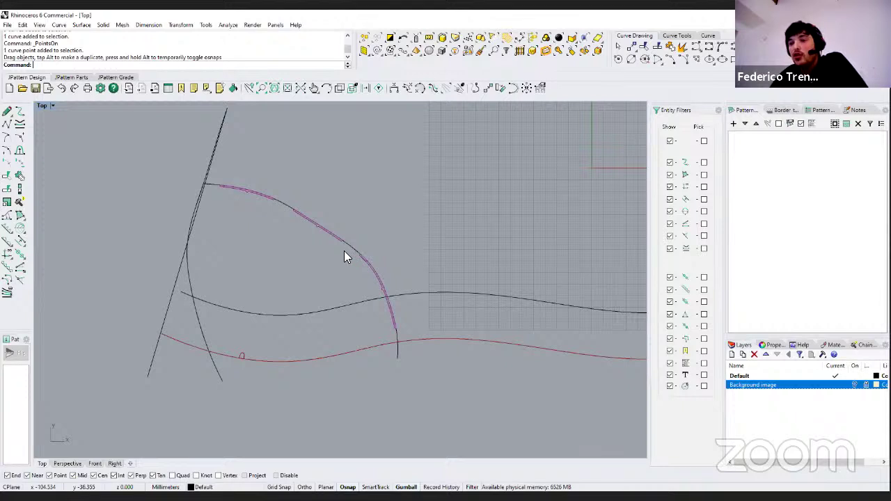
scroll(338, 240, "down", 2)
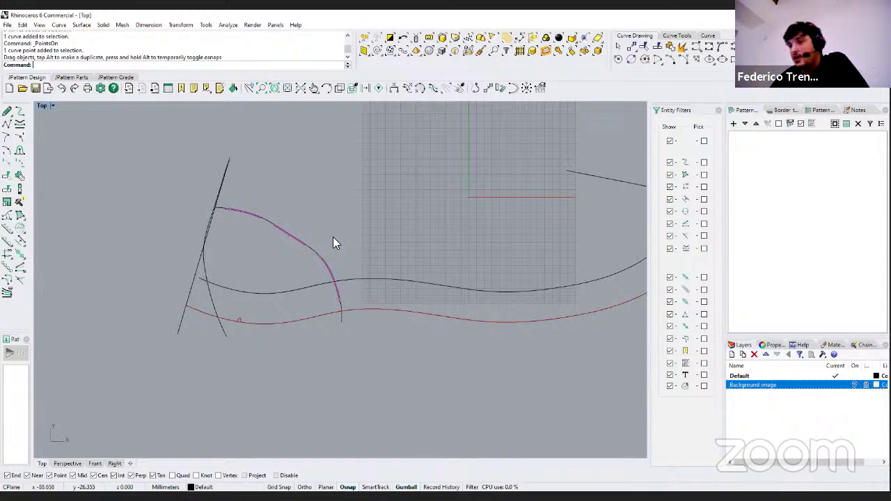
scroll(317, 243, "up", 5)
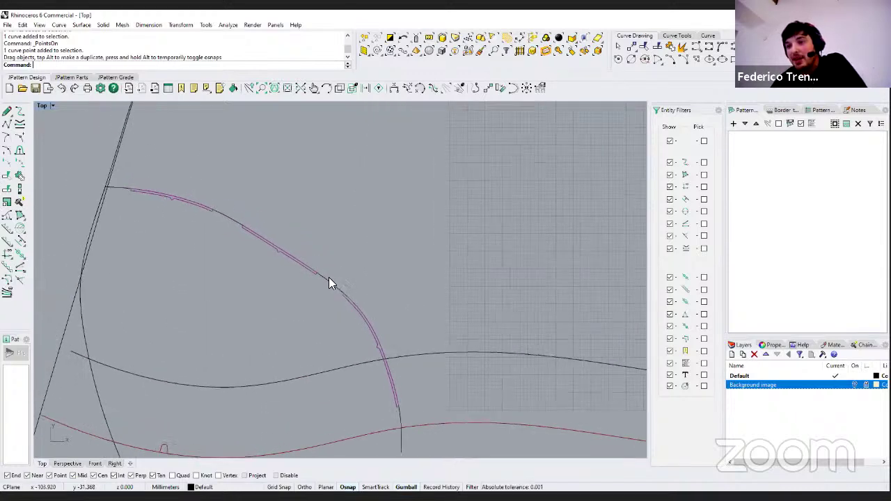
double_click(329, 277)
left_click_drag(265, 213, 298, 260)
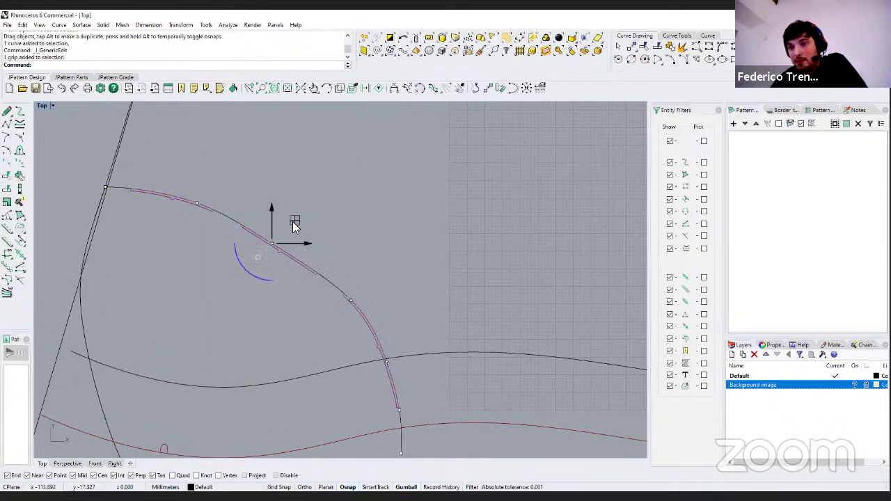
left_click_drag(296, 224, 245, 317)
key("Escape")
scroll(243, 278, "down", 3)
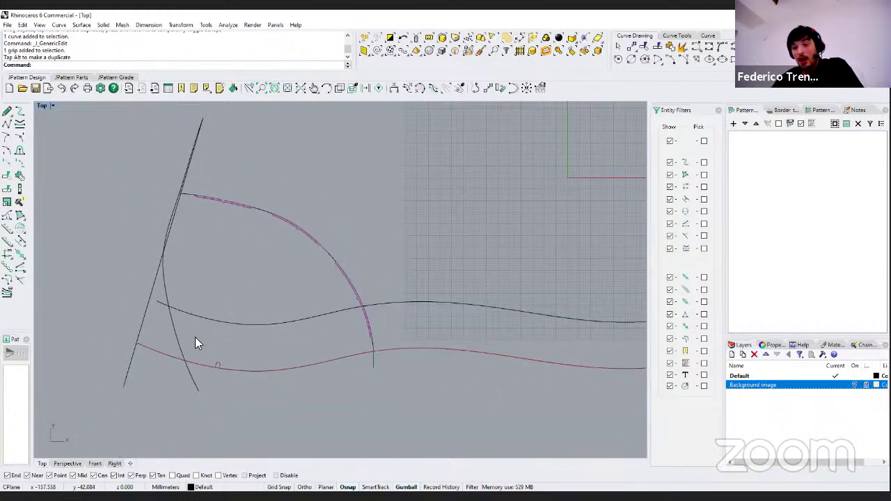
Step: Build a closed boundary from the lower red curve, the left line and the upper arc
left_click(21, 218)
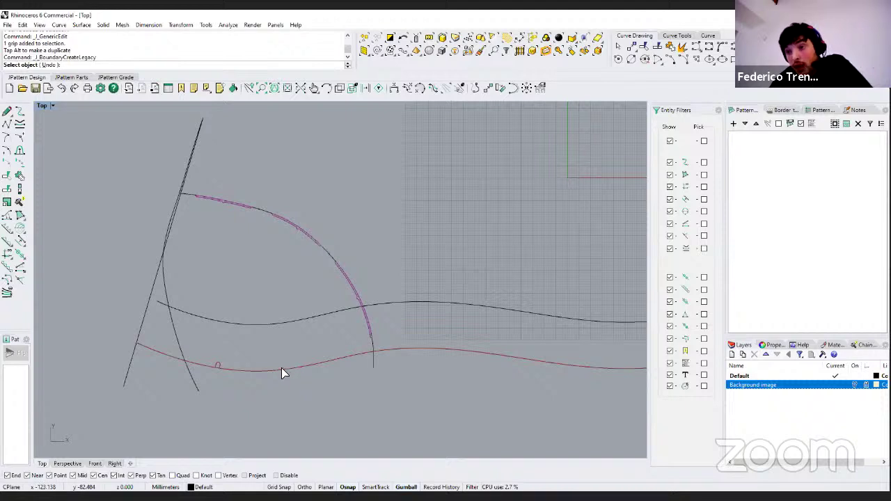
left_click(281, 368)
left_click(175, 341)
left_click(262, 210)
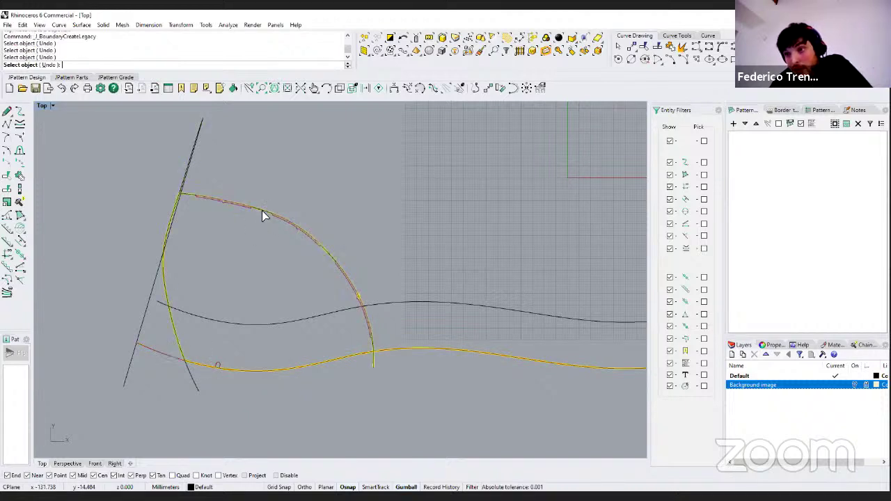
key("Return")
key("Return")
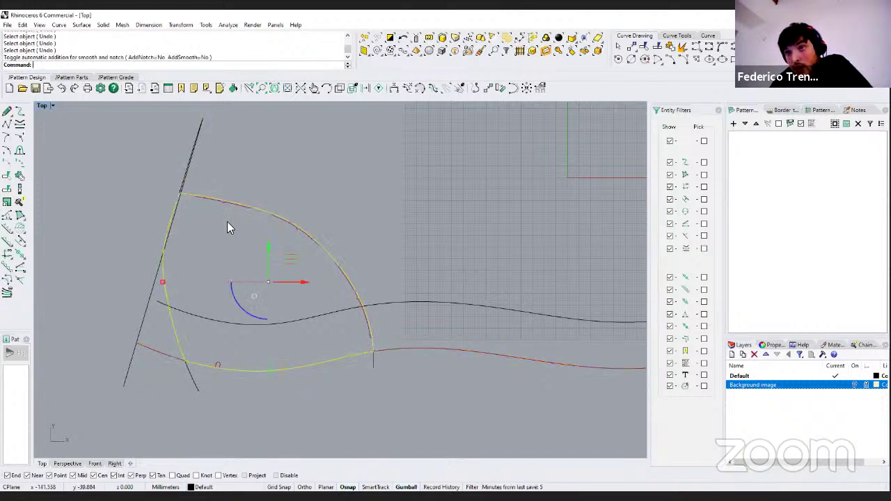
Step: Turn the new boundary outline into pattern part Part 0
right_click_drag(313, 344, 340, 322)
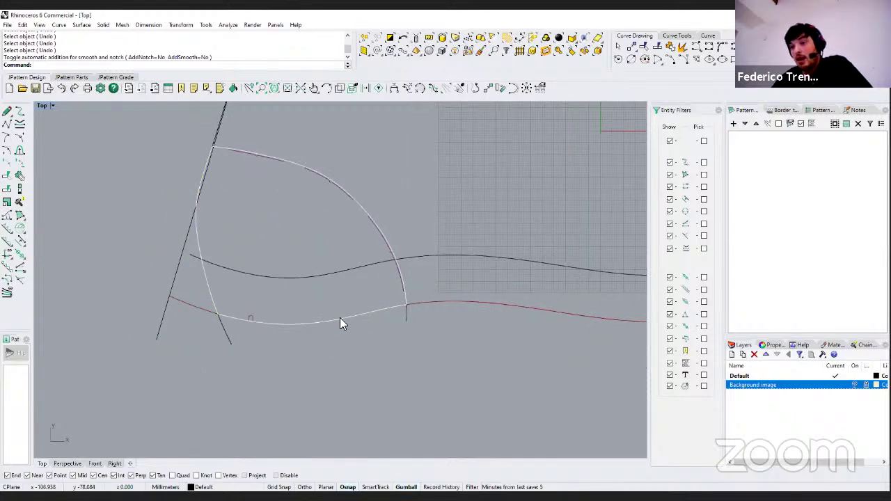
left_click(340, 322)
left_click(373, 351)
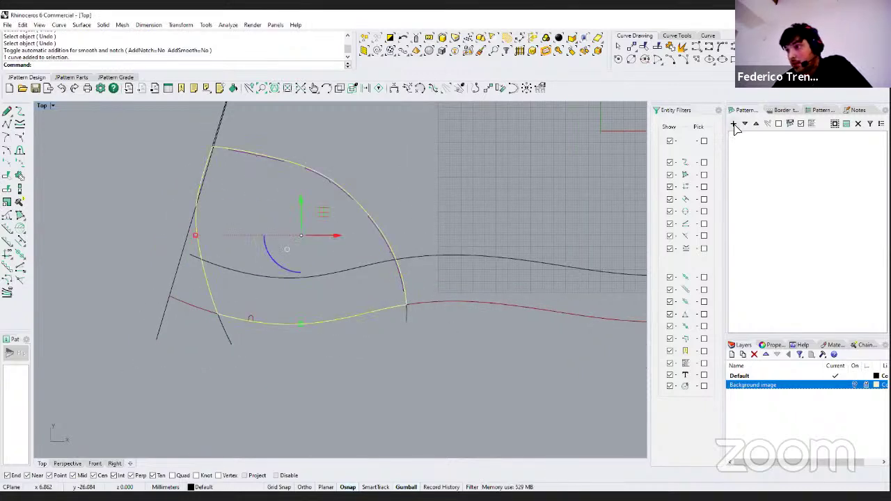
key("Return")
left_click(210, 200)
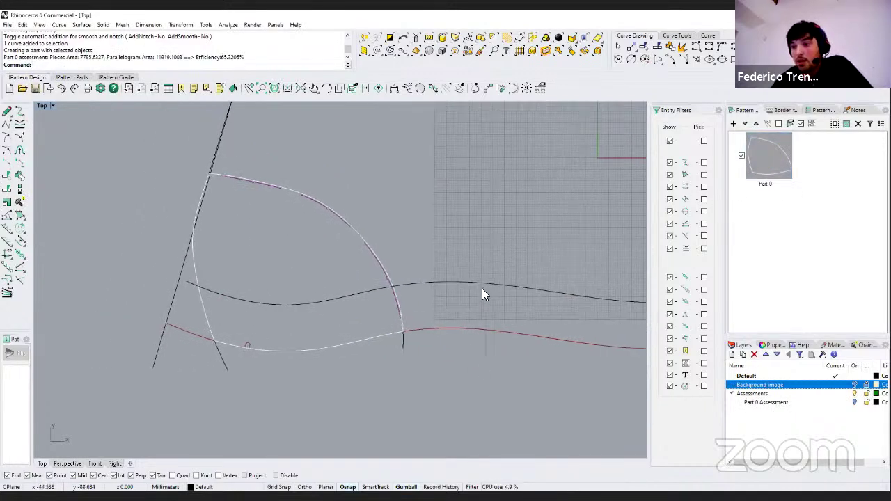
left_click_drag(480, 289, 482, 353)
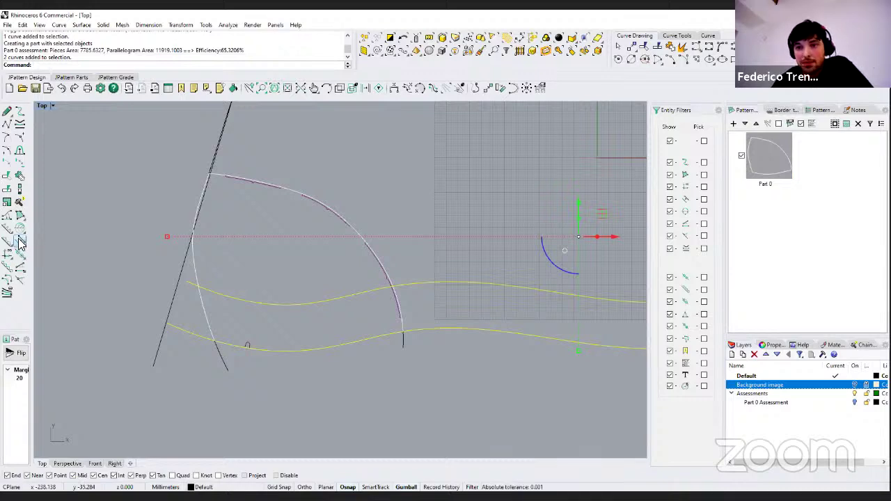
Step: Mirror both wavy curves with MirrorMulti and shift the upper curve's end onto Part 0's left line
left_click(21, 242)
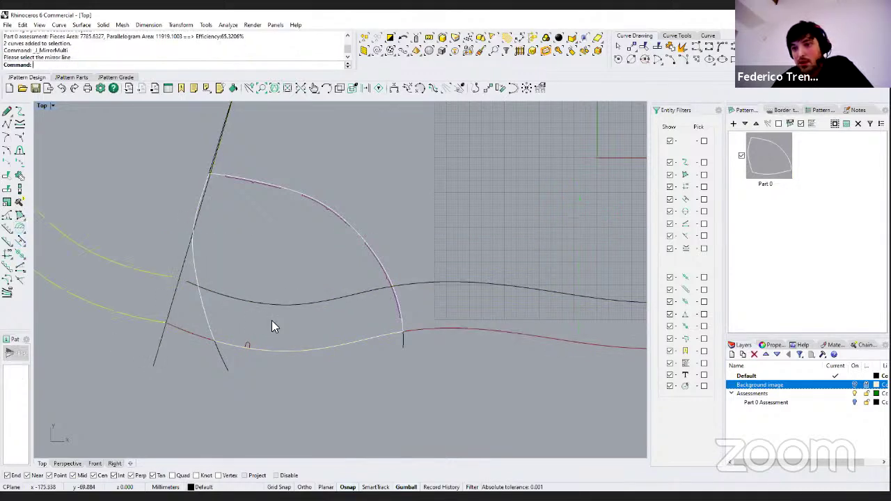
left_click(271, 289)
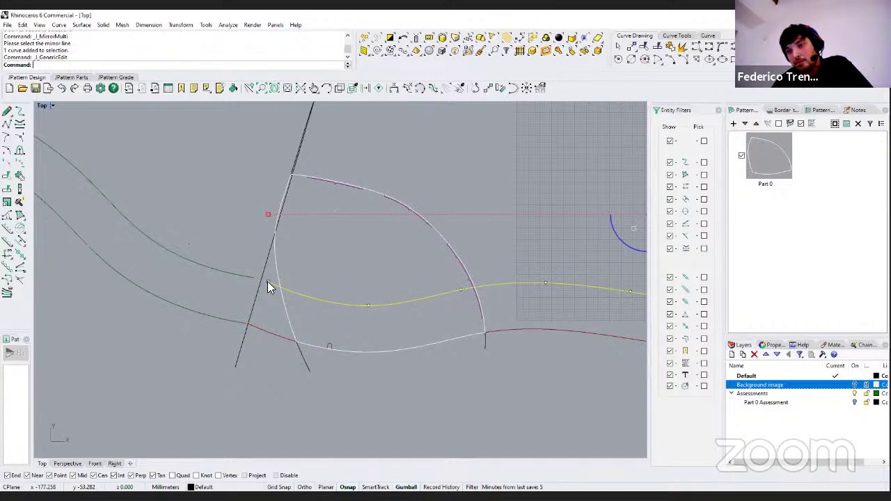
scroll(269, 285, "up", 3)
left_click_drag(263, 278, 241, 238)
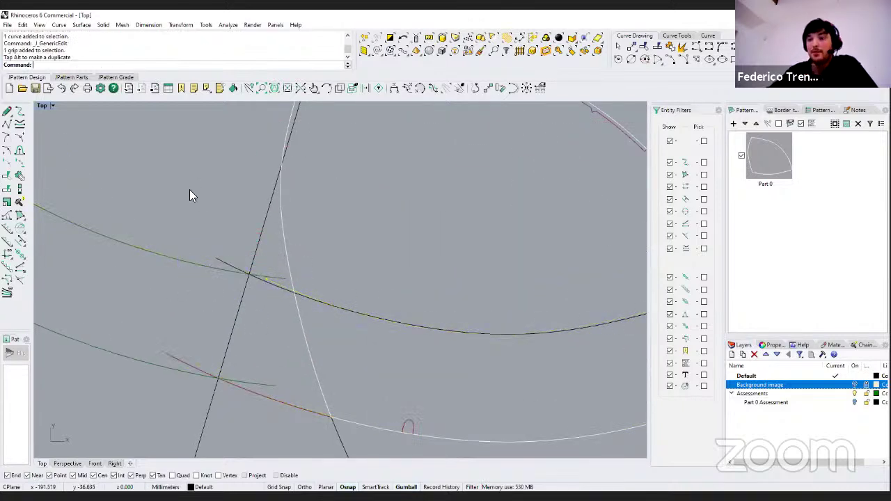
scroll(202, 227, "down", 3)
right_click_drag(203, 227, 374, 274)
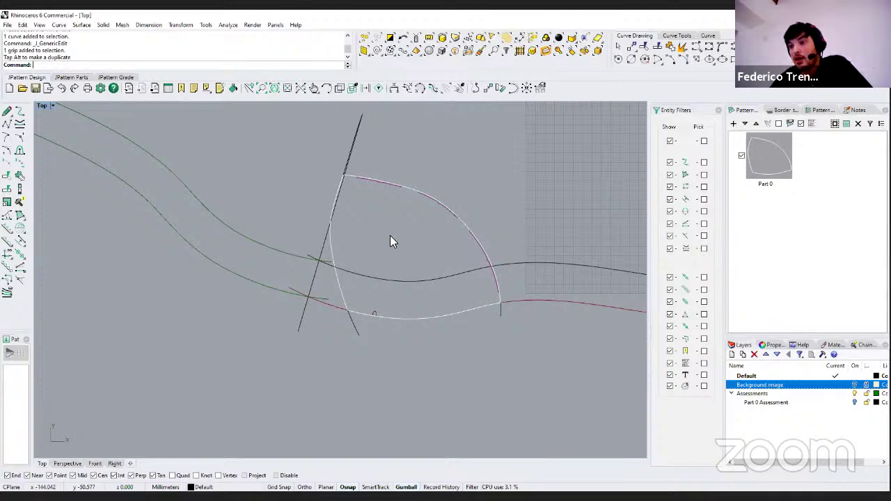
scroll(325, 262, "down", 2)
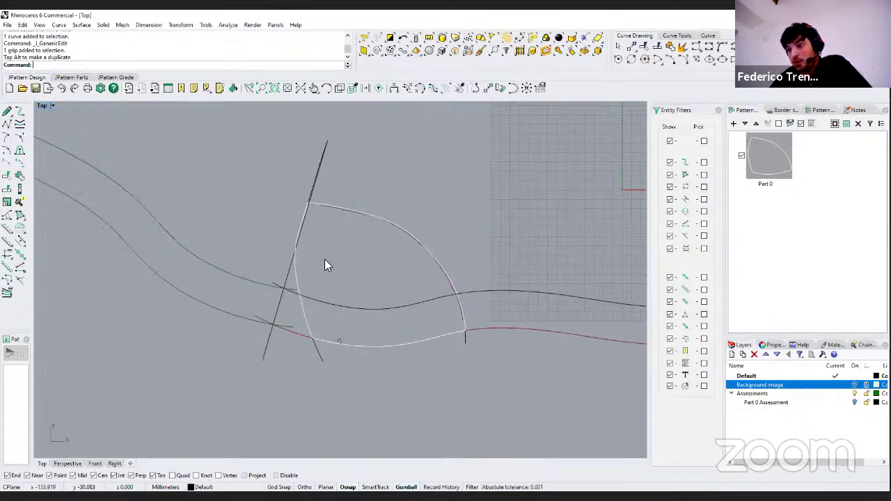
Step: Show the Background image layer, then open recent Francesina corso.3dm without saving the sketch
left_click(856, 385)
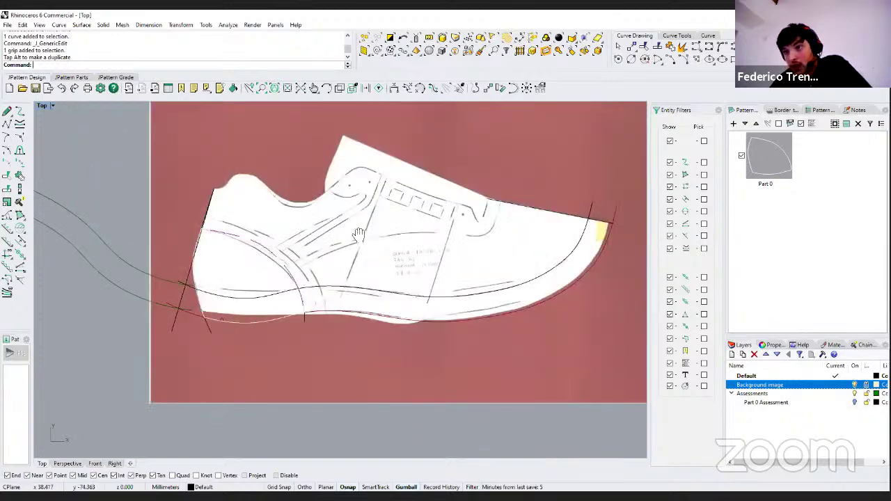
left_click(7, 24)
left_click(46, 252)
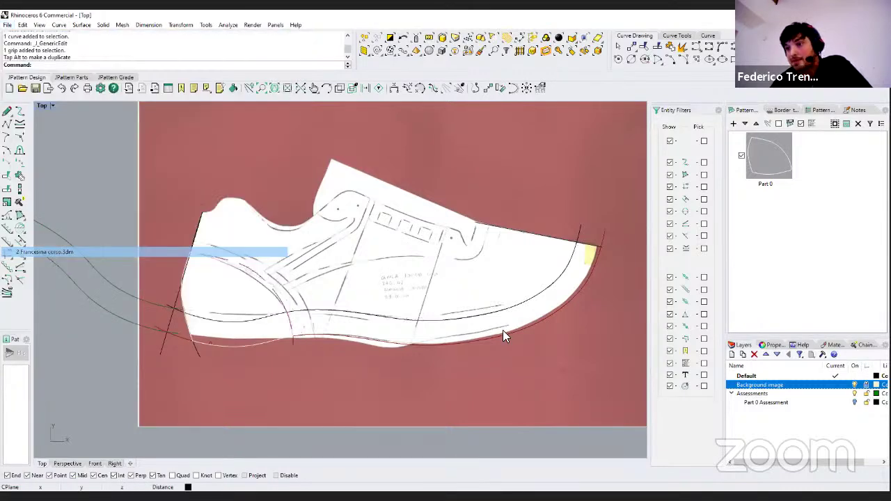
left_click(446, 290)
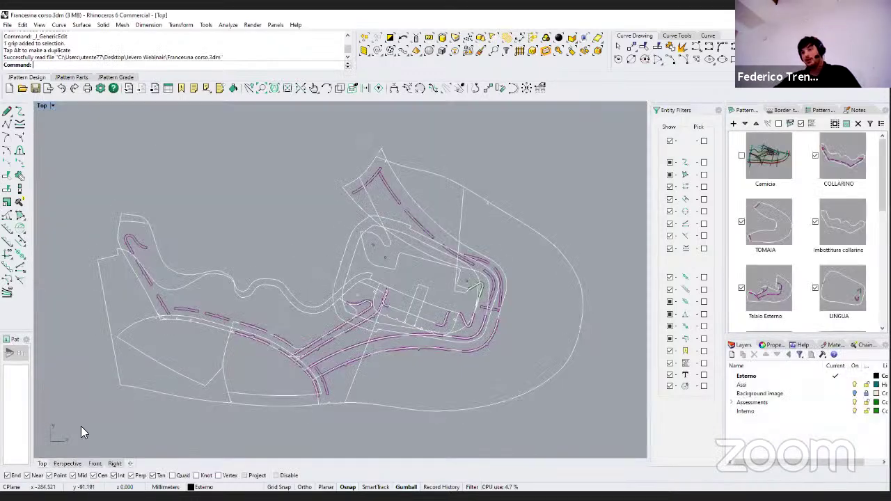
Step: Display only the Camicia pattern, briefly select and clear a few of its curves, and pan
left_click(768, 160)
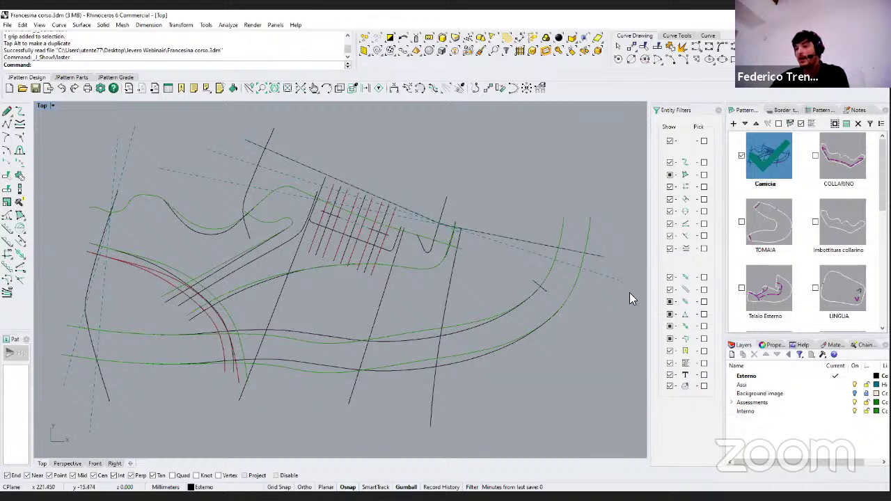
left_click(610, 277)
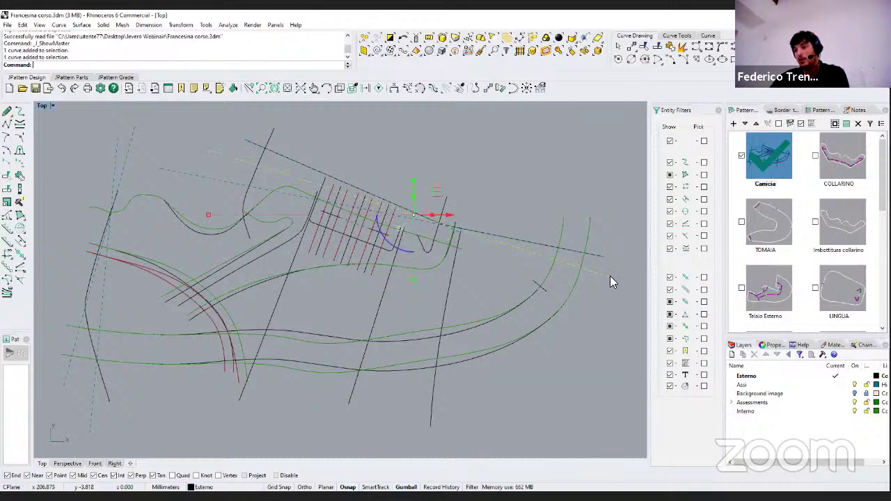
left_click(595, 284)
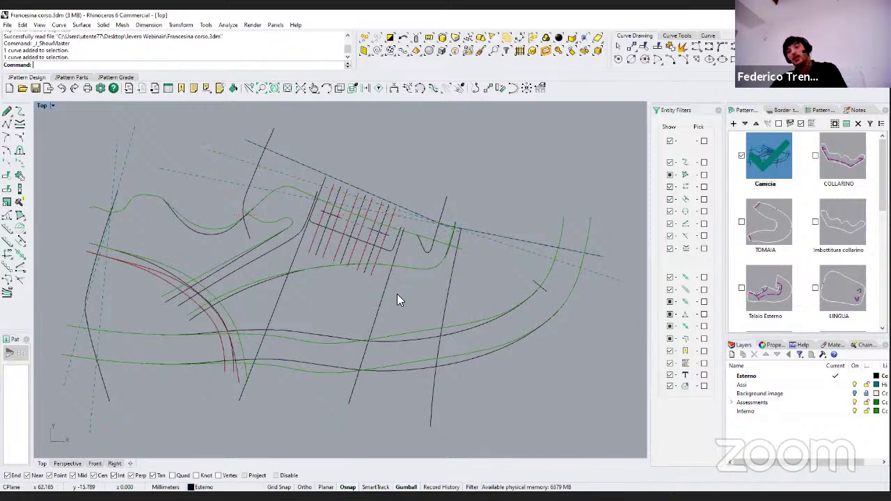
left_click(211, 266)
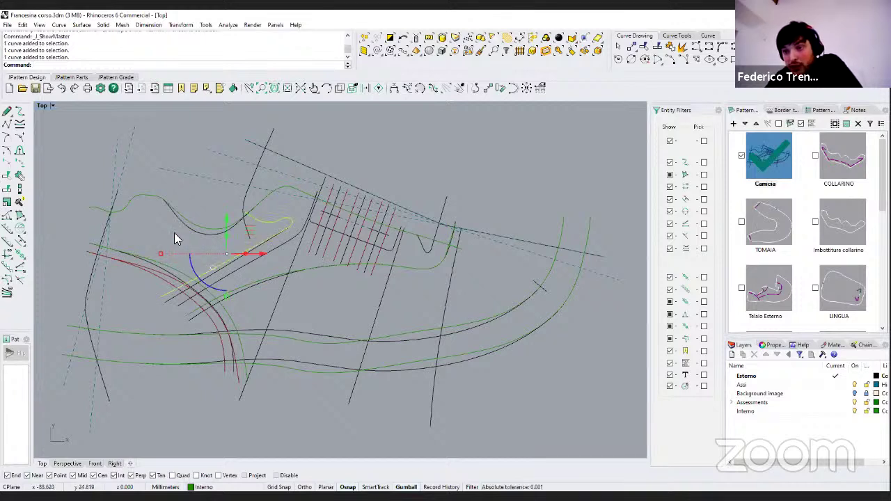
key("Escape")
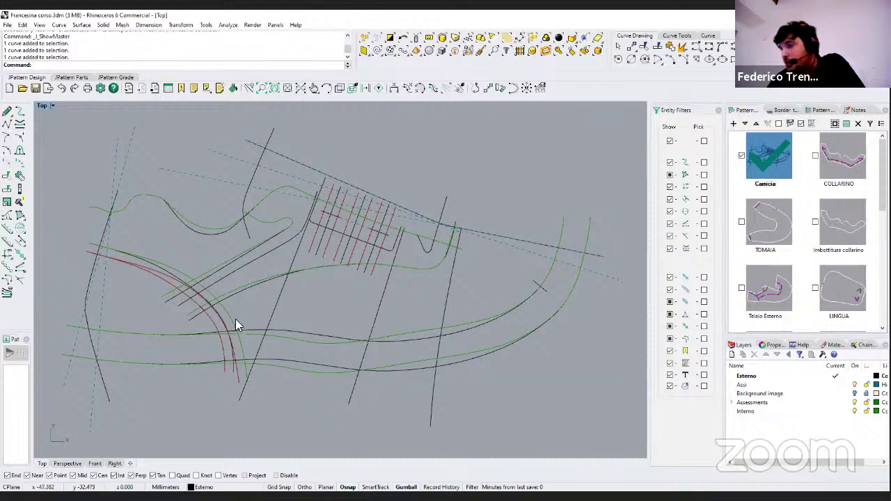
right_click_drag(295, 329, 320, 328)
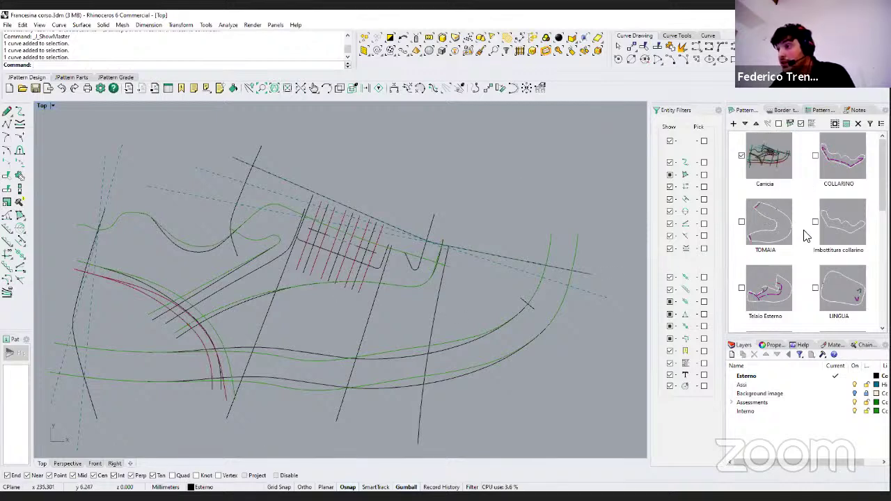
Step: Overlay COLLARINO on Camicia, then show COLLARINO alone and unhide all objects
left_click(816, 156)
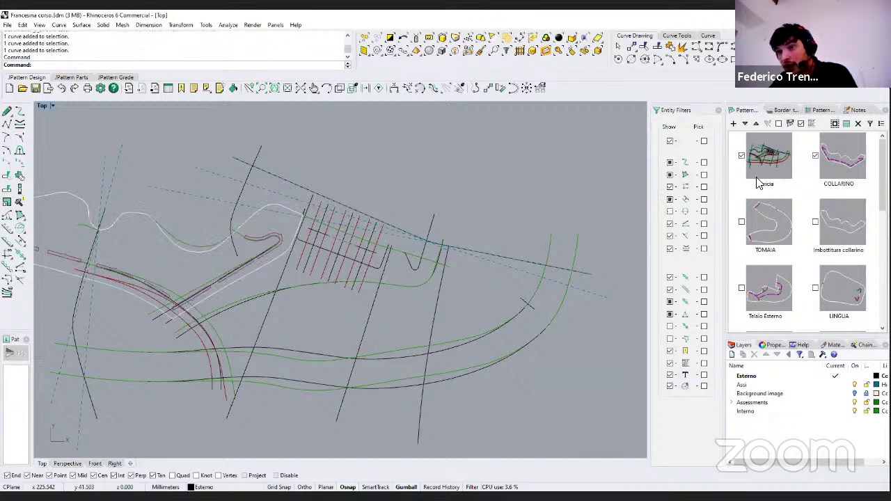
right_click_drag(462, 253, 388, 276)
scroll(425, 260, "down", 2)
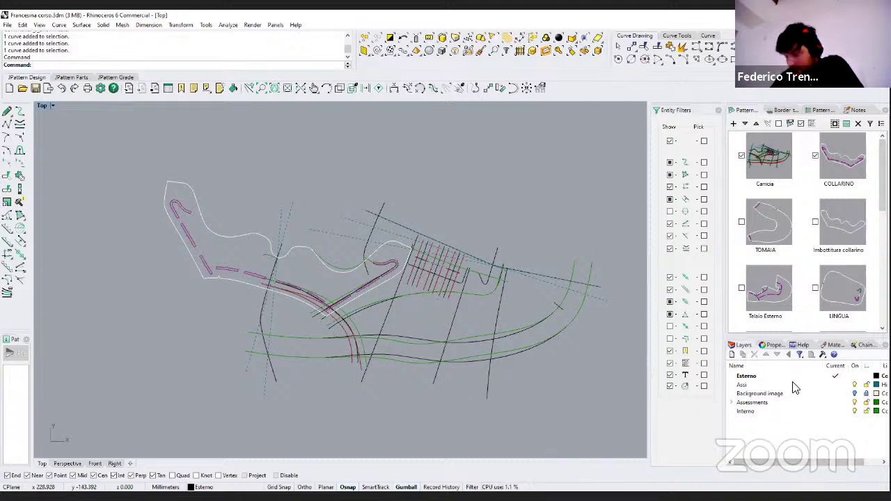
left_click(845, 179)
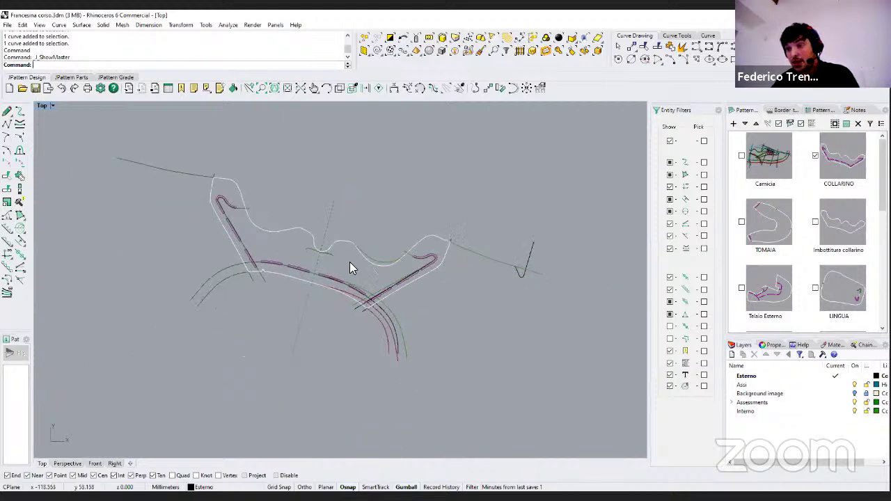
middle_click(515, 175)
left_click(493, 148)
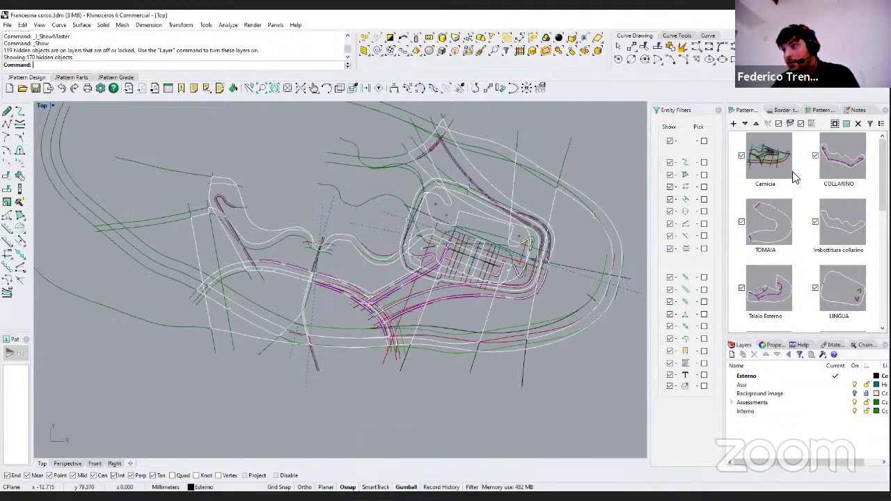
Step: Show only Camicia, isolate its four long sole curves, then unhide all curves again
left_click(768, 162)
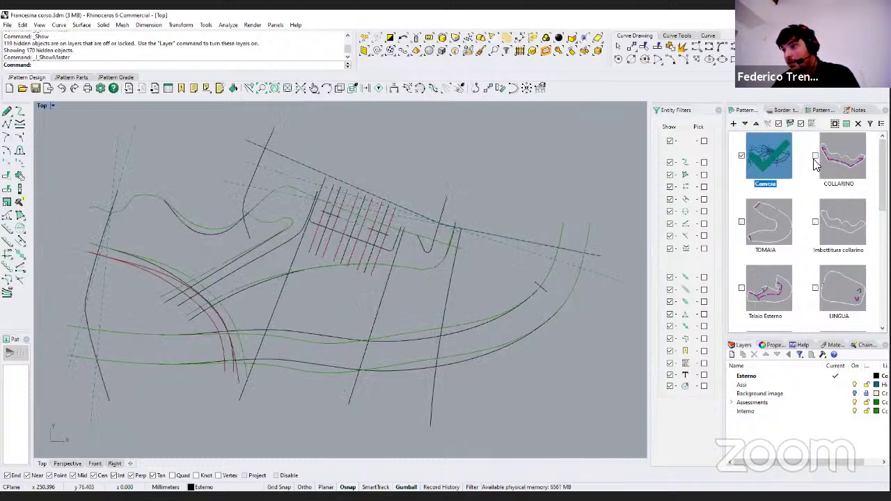
scroll(362, 285, "down", 3)
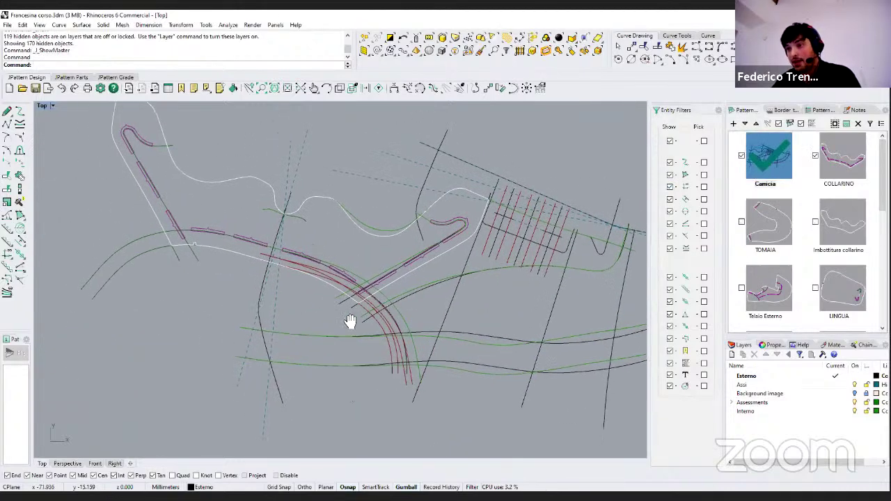
right_click_drag(368, 386, 330, 406)
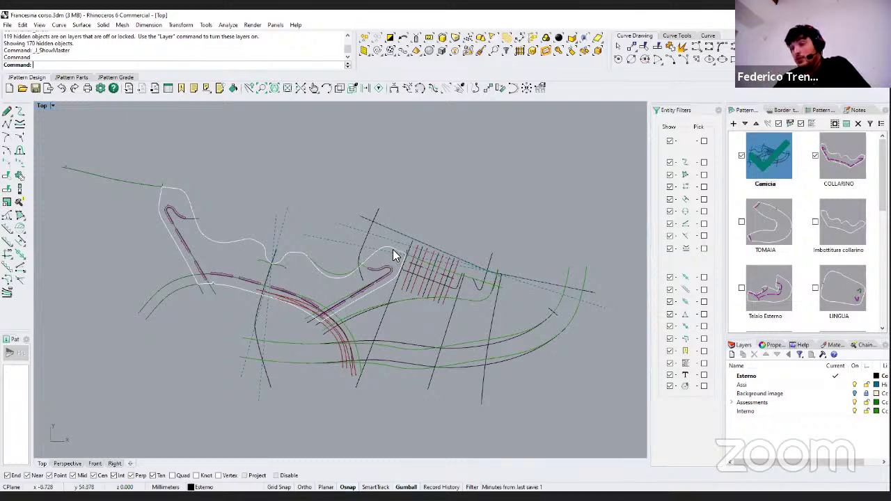
right_click_drag(546, 261, 491, 226)
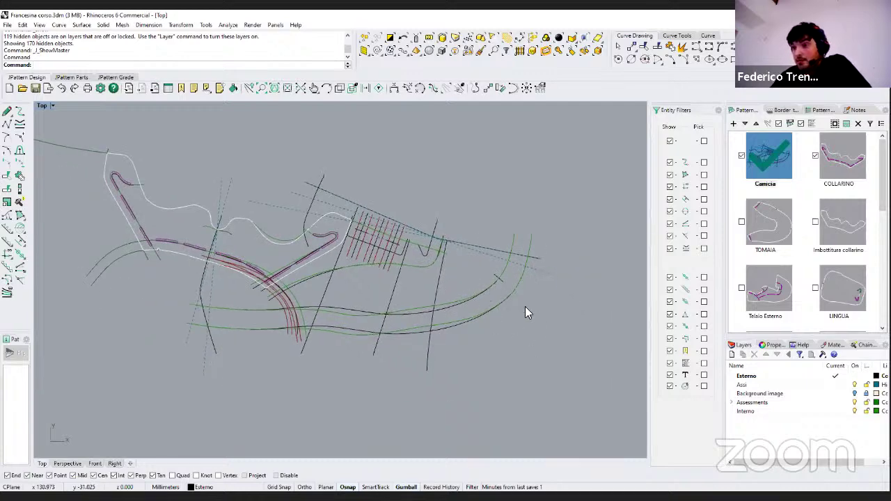
scroll(496, 351, "up", 3)
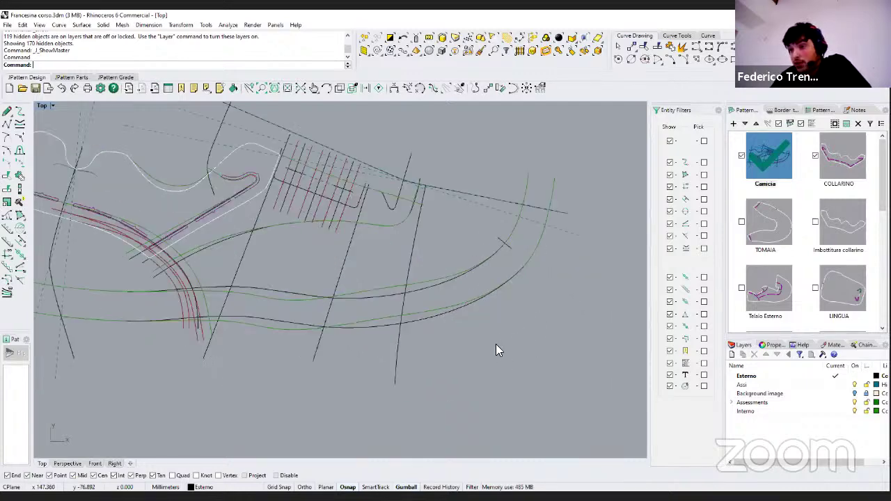
left_click(440, 255)
middle_click(427, 227)
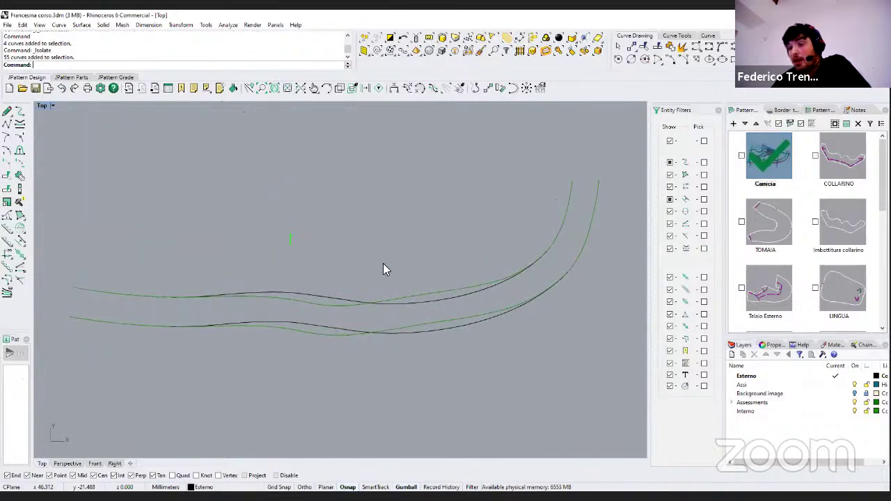
middle_click(329, 171)
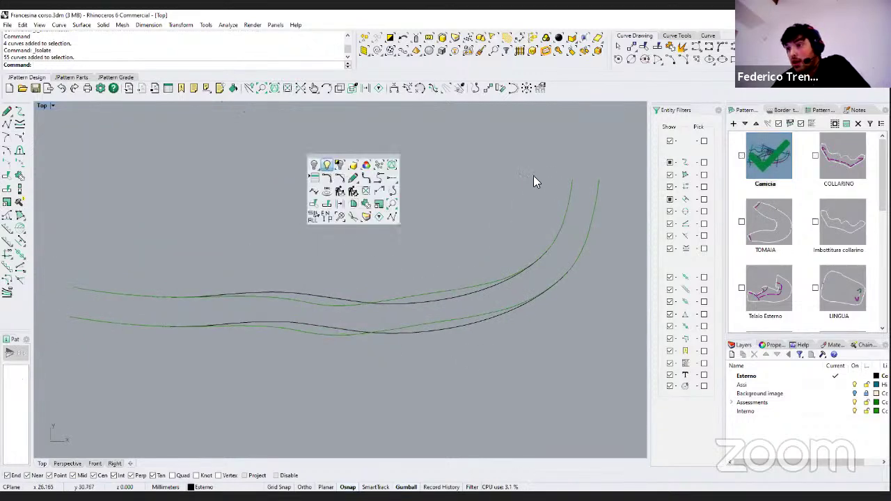
key("ctrl+alt+h")
right_click_drag(461, 258, 425, 294, "ctrl+shift")
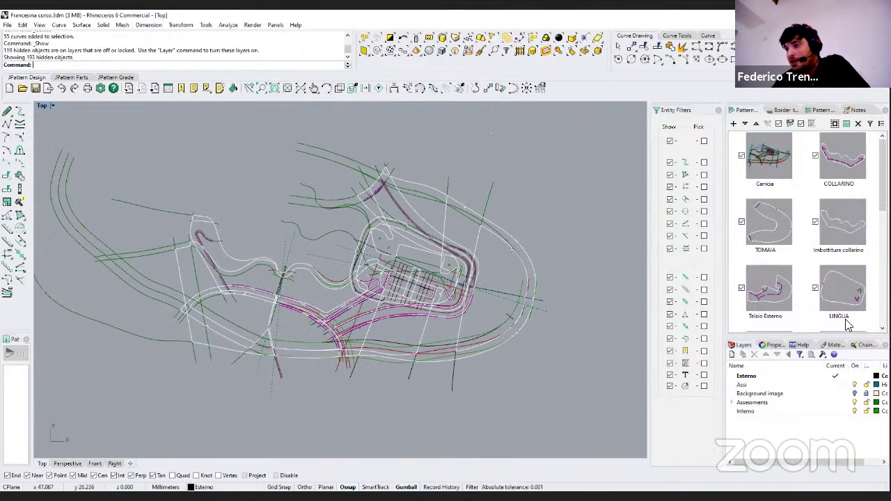
scroll(795, 255, "down", 2)
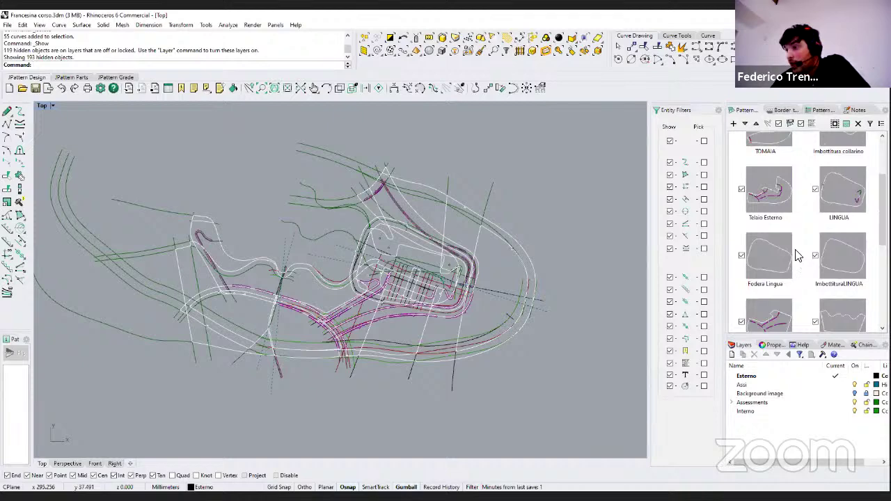
Step: Preview Telaio Esterno and LINGUA alone, return to Camicia, and bring up the empty grading pane
left_click(771, 200)
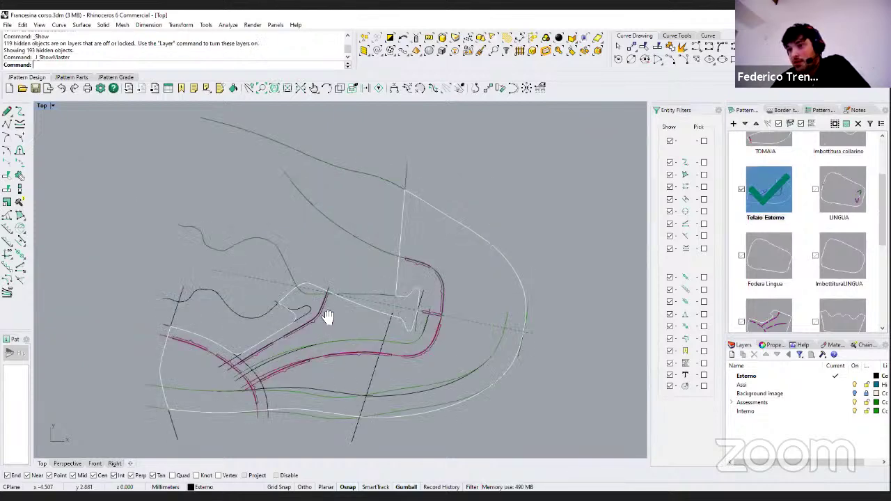
left_click(791, 125)
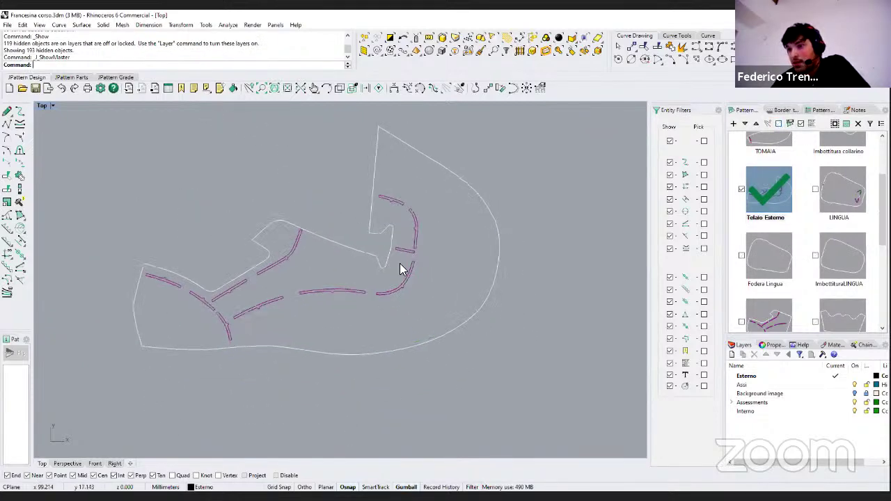
left_click(843, 199)
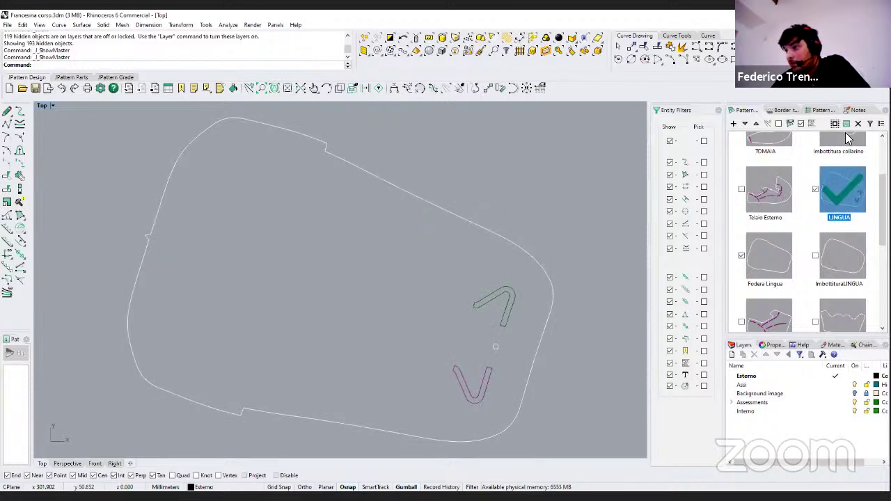
scroll(848, 138, "up", 1)
scroll(496, 202, "down", 3)
scroll(774, 163, "up", 1)
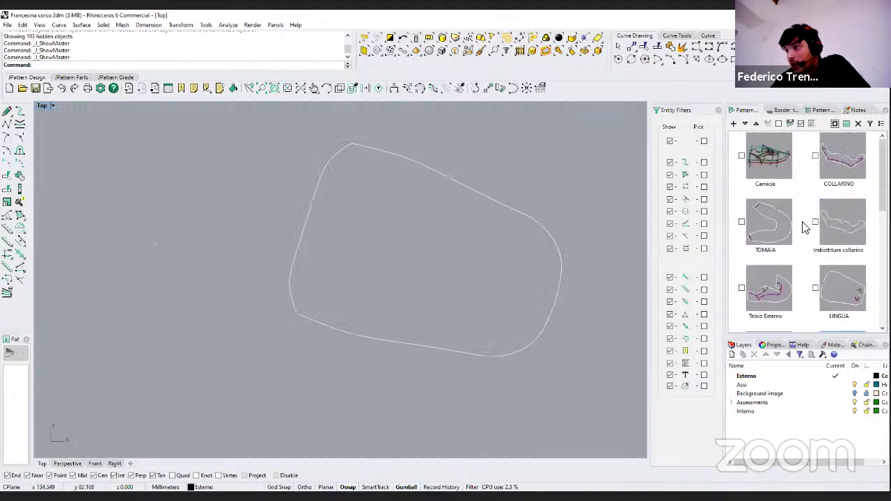
left_click(774, 162)
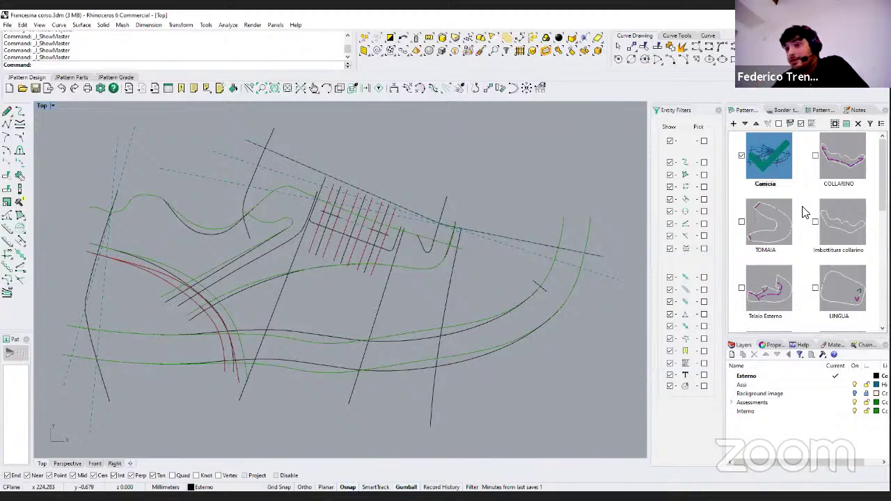
left_click(822, 111)
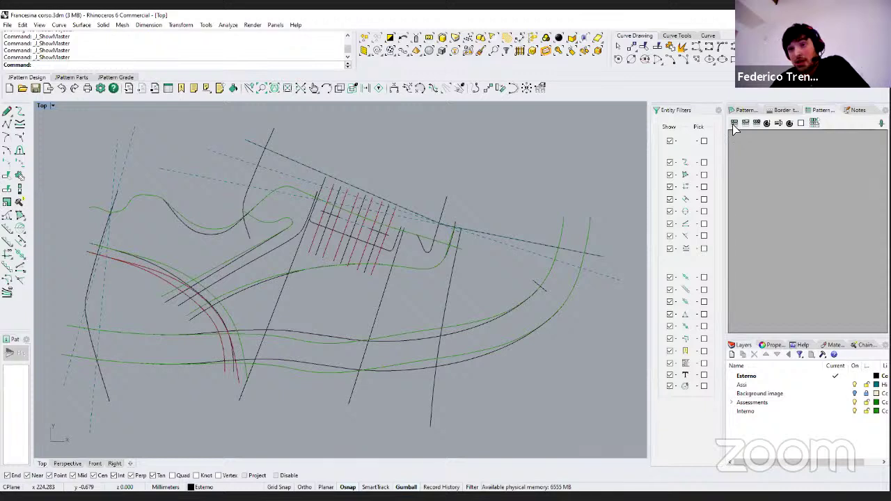
Step: Set up the grading table from the UK data preset, spanning sizes 6 to 12
left_click(28, 111)
left_click(52, 122)
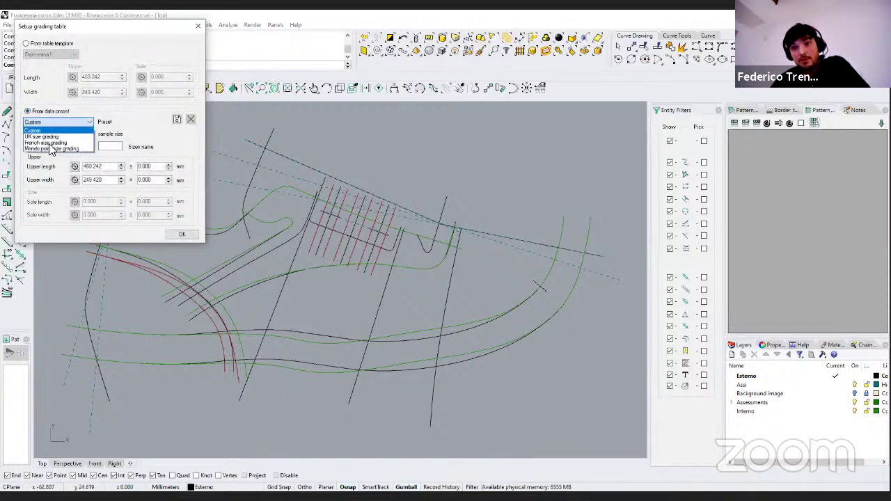
left_click(49, 137)
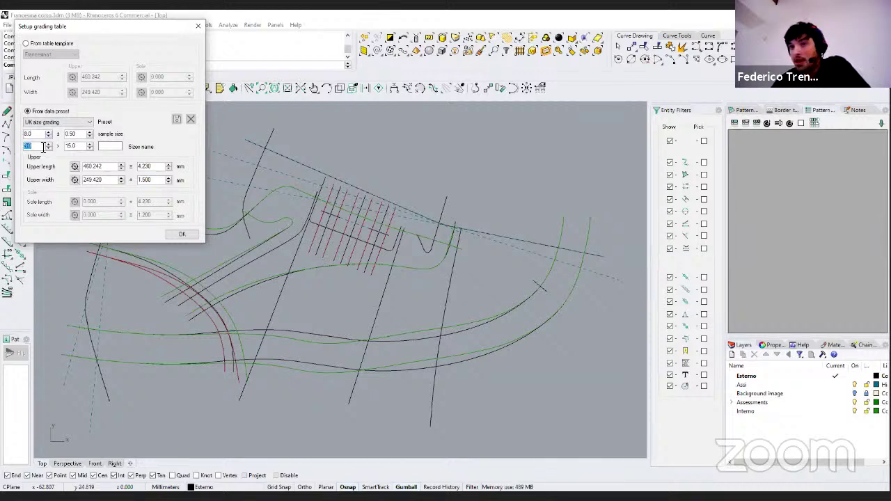
type("6")
key("Tab")
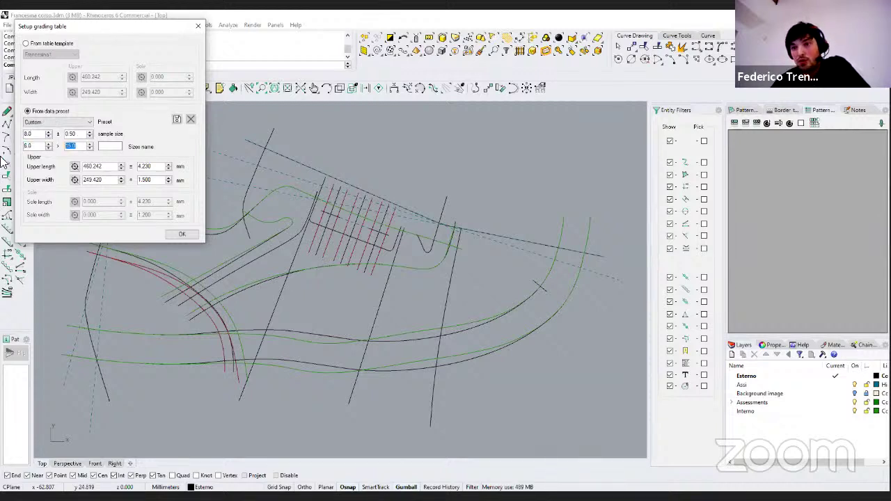
type("12")
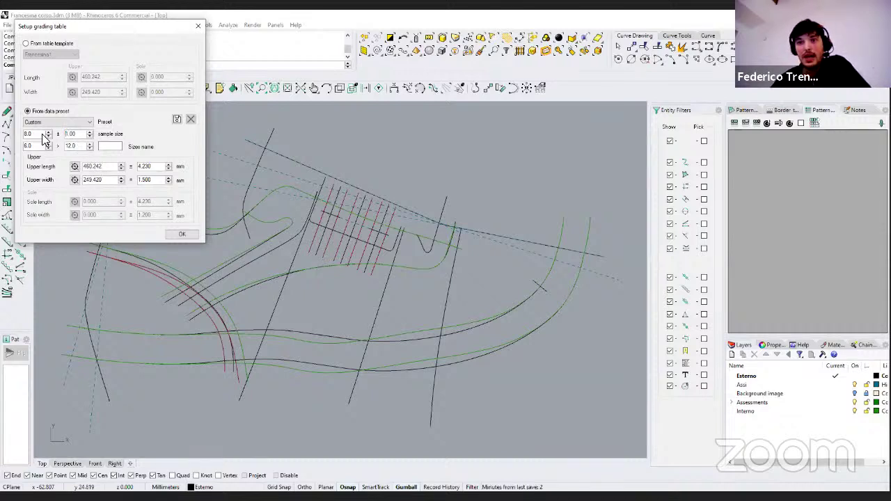
left_click(182, 234)
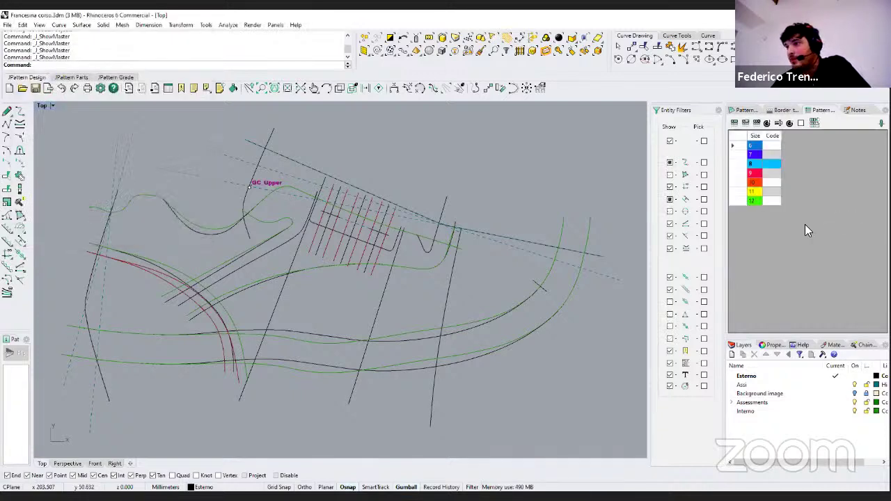
left_click(749, 111)
Step: Display only the COLLARINO piece and frame it in the view
left_click(851, 170)
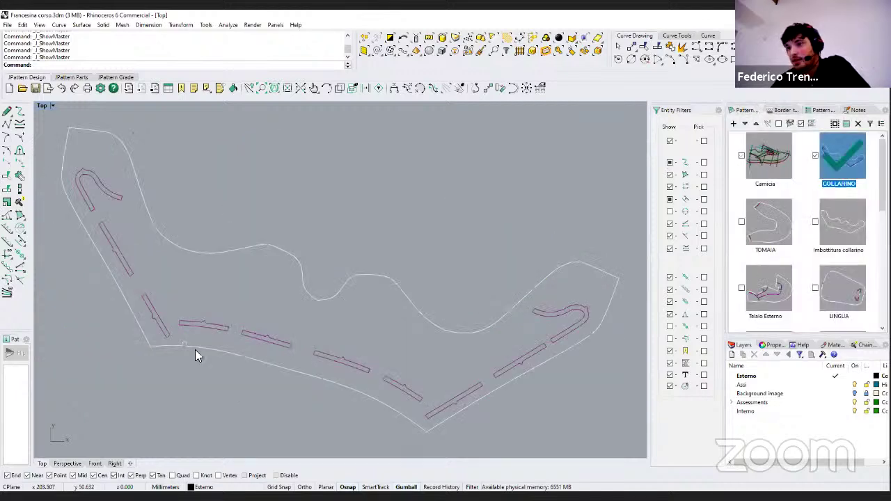
right_click_drag(346, 239, 343, 217)
scroll(279, 226, "down", 3)
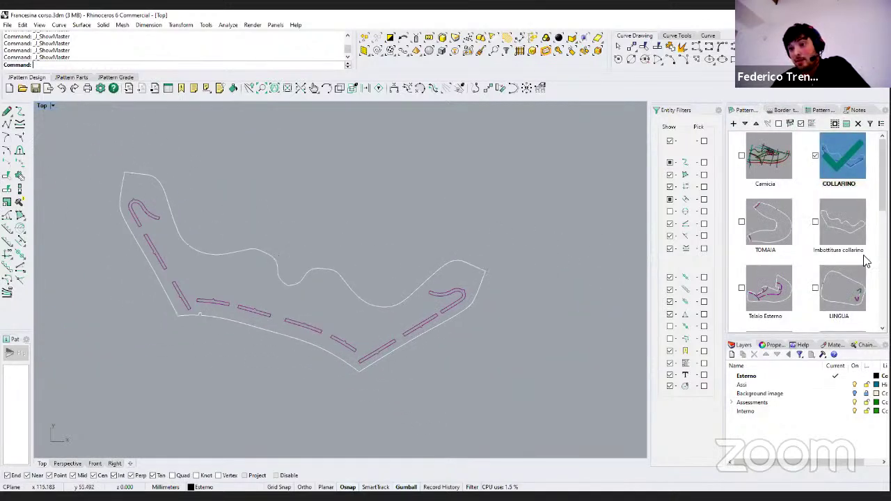
Step: Show COLLARINO's graded lines for sizes 6 and 12 and pin them in the viewport
left_click(117, 77)
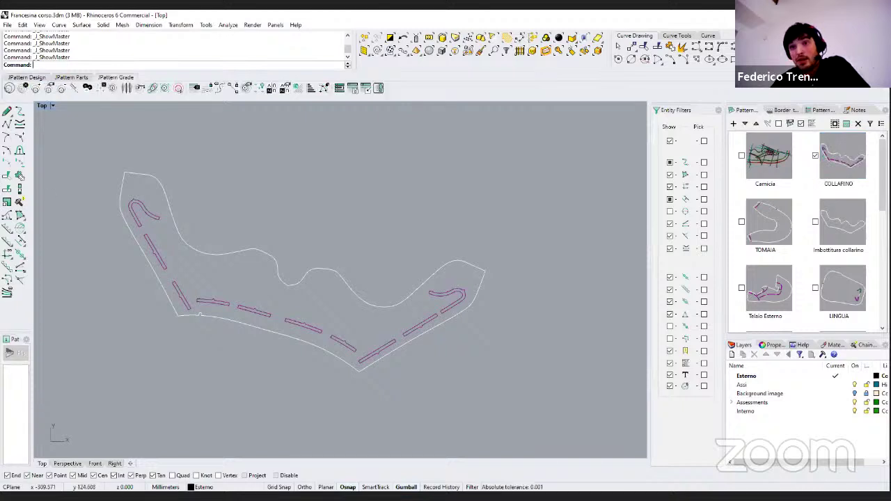
left_click(9, 90)
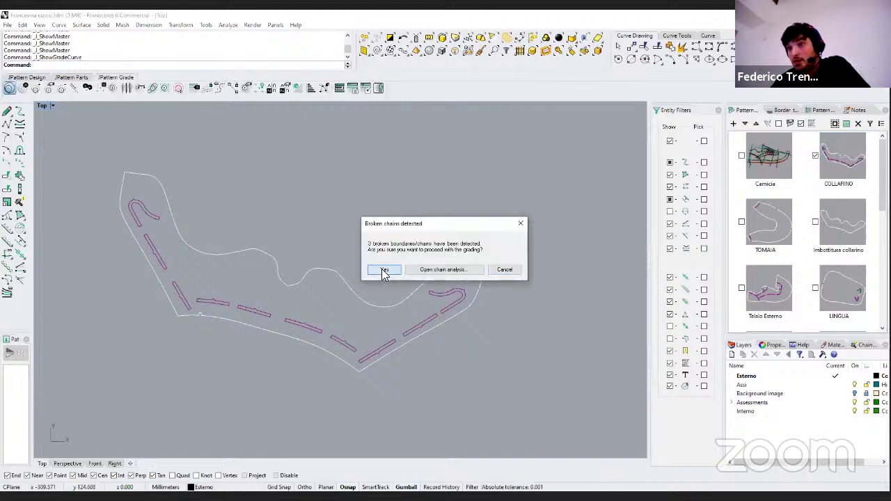
left_click(384, 272)
left_click(113, 108)
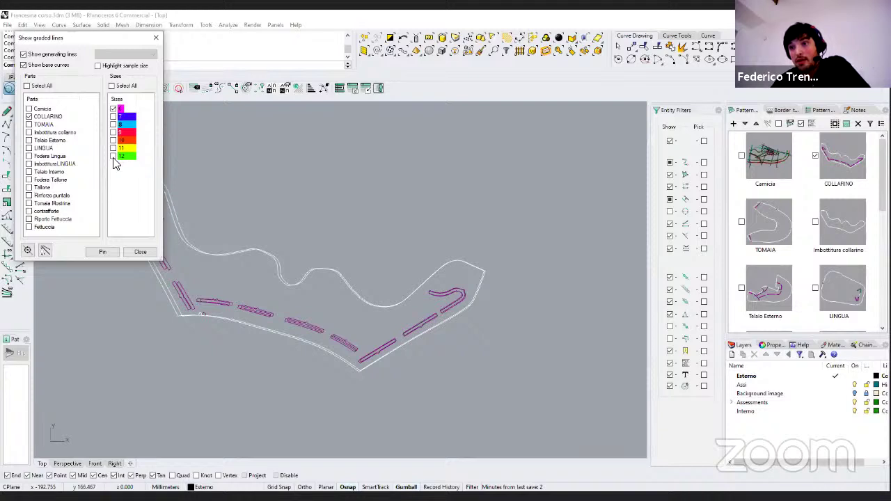
left_click(113, 156)
right_click_drag(225, 314, 319, 317)
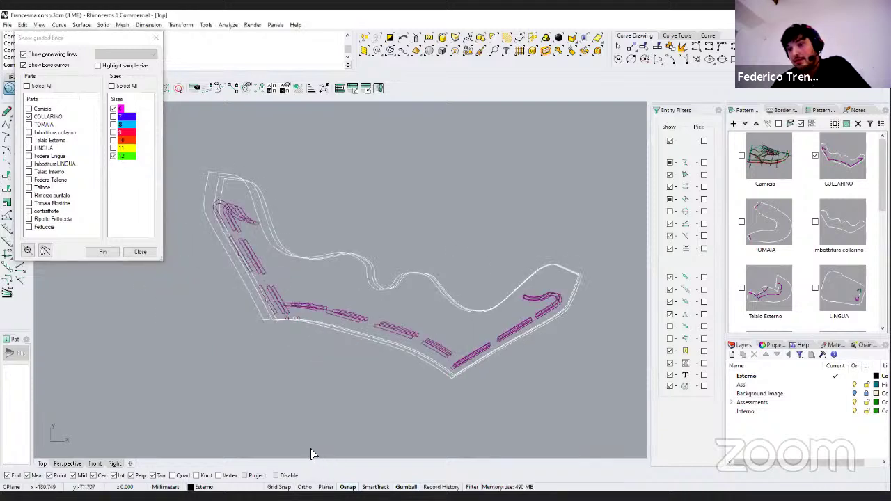
left_click(94, 254)
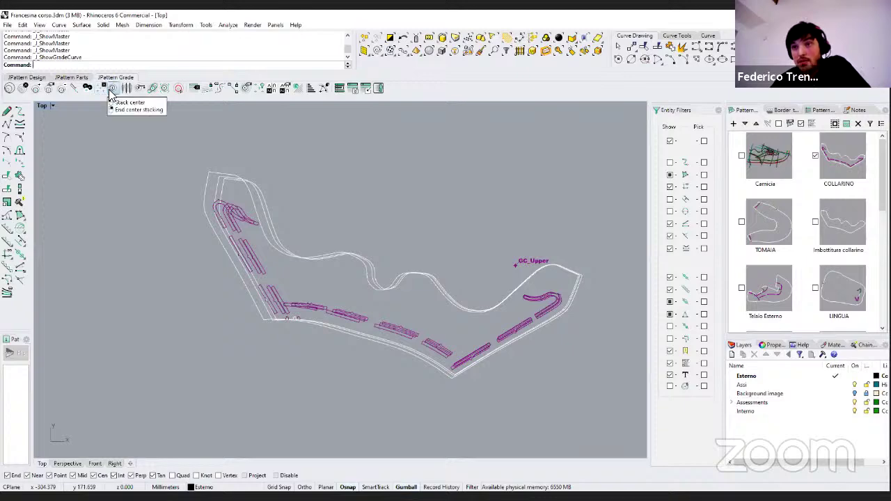
Step: Cancel a started Grade Center Stack and unpin COLLARINO's graded curves
left_click(111, 89)
scroll(564, 272, "up", 5)
scroll(561, 271, "up", 3)
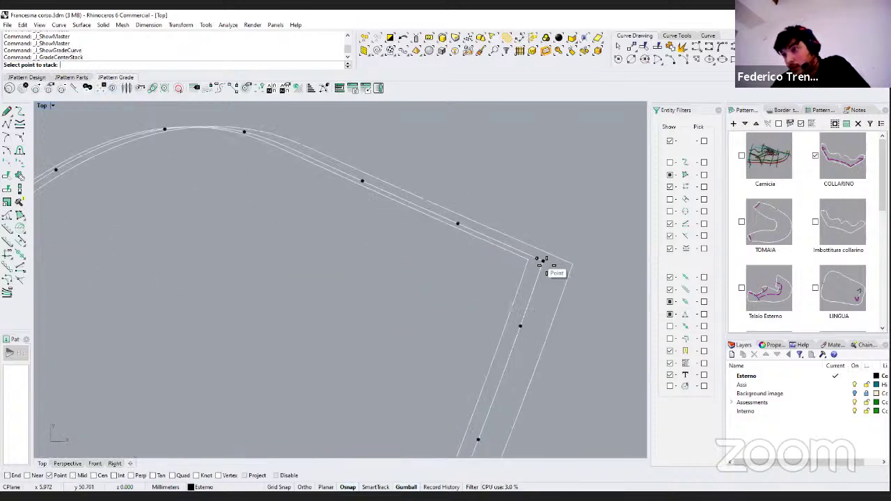
scroll(550, 261, "down", 7)
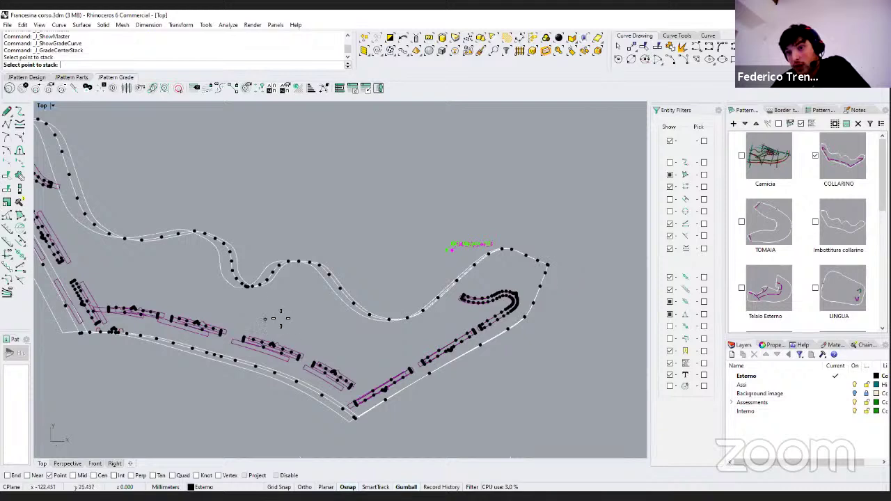
scroll(105, 223, "up", 3)
scroll(209, 229, "down", 1)
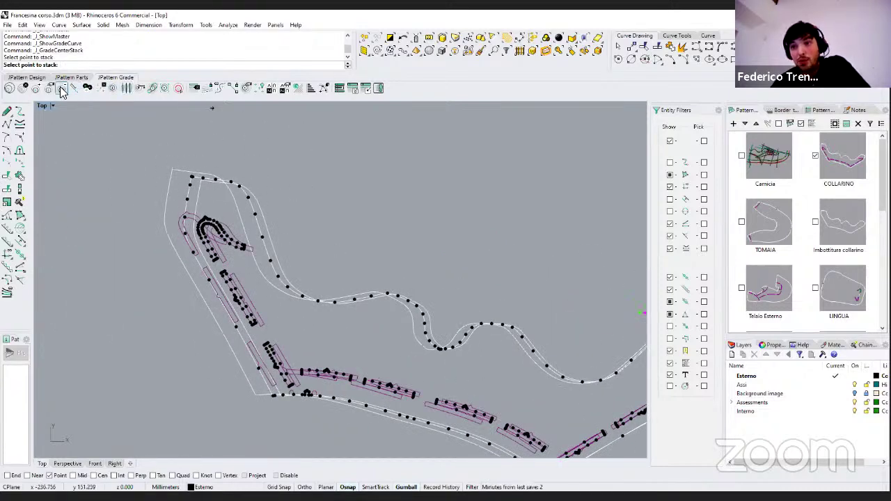
left_click(35, 78)
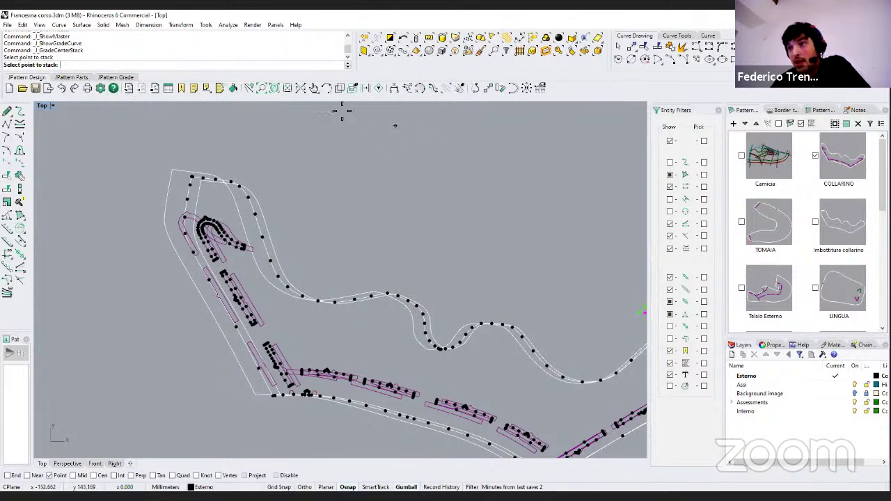
left_click(101, 78)
left_click(23, 89)
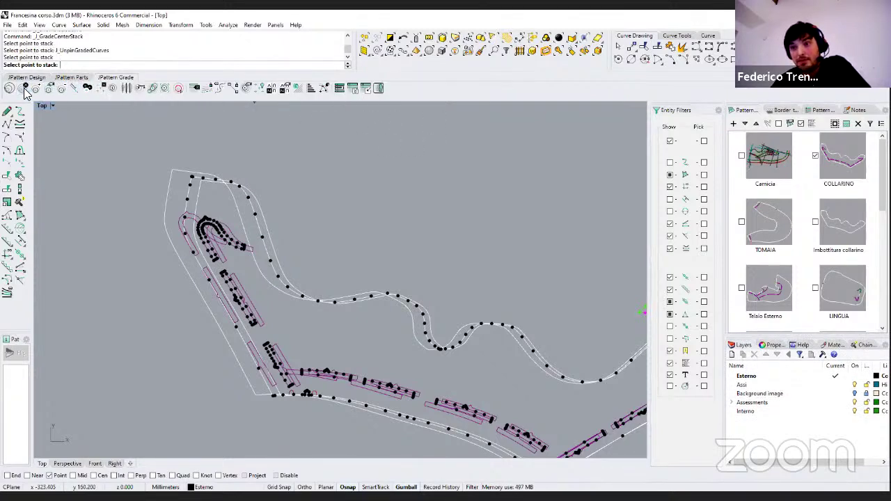
key("Return")
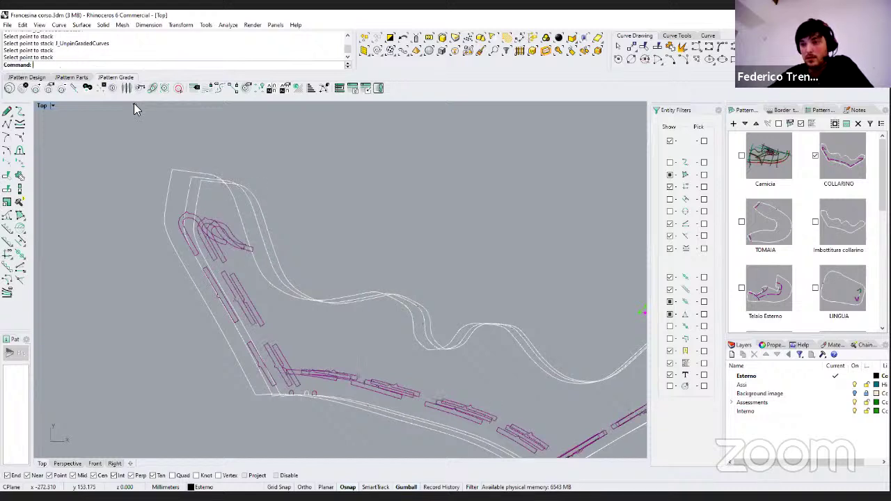
left_click(23, 89)
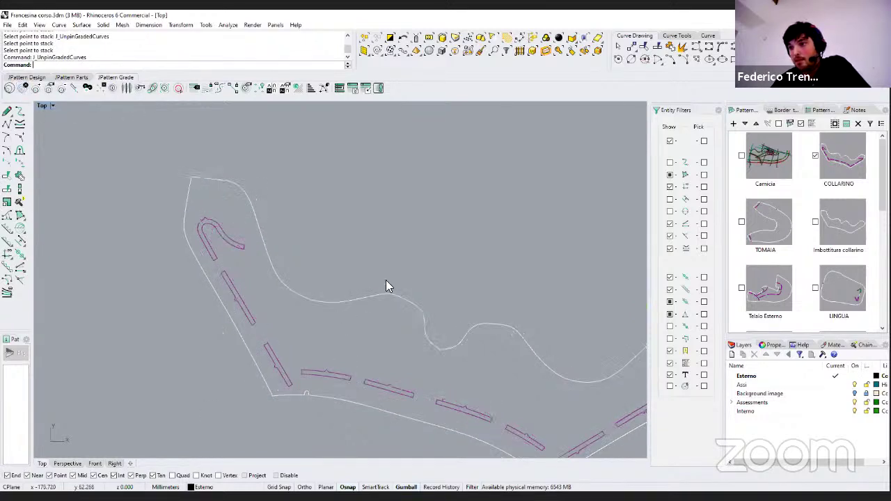
scroll(283, 228, "down", 4)
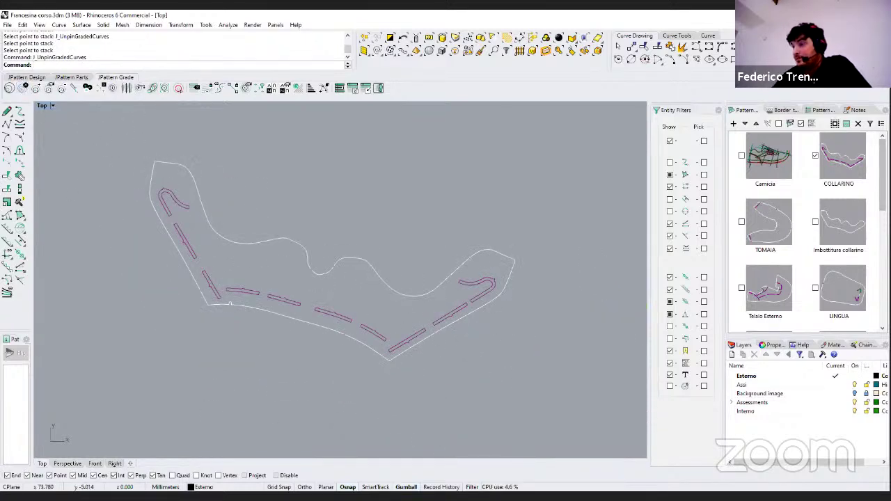
Step: Check the size grading table, then display only the TOMAIA piece
left_click(820, 115)
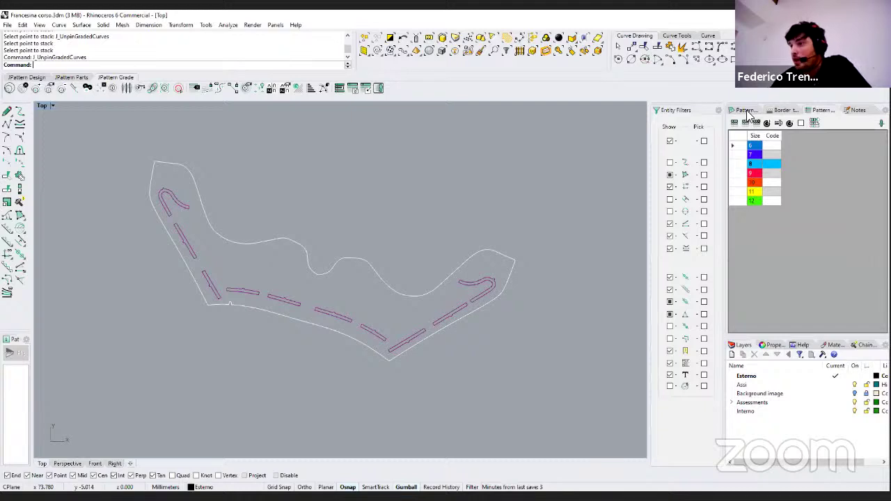
left_click(749, 115)
left_click(777, 227)
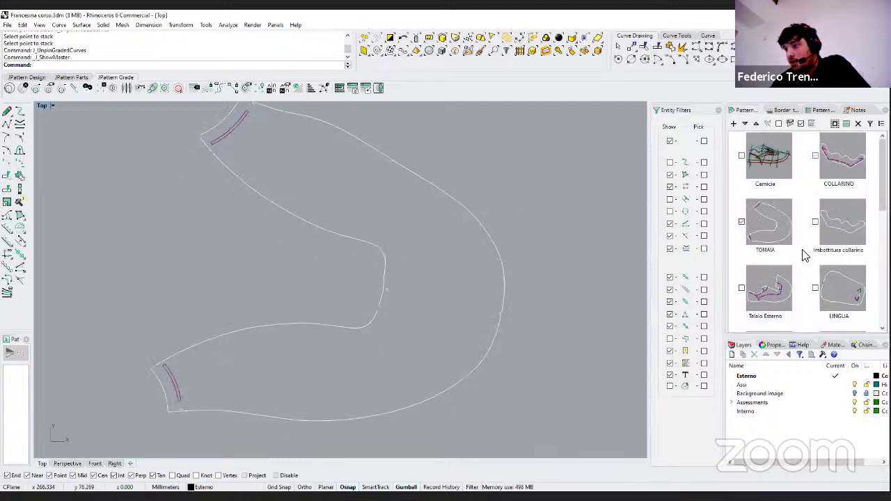
left_click(15, 78)
Step: Export the pattern data as Francesina corso.dxf, keeping the DXF for cutting format
left_click(49, 89)
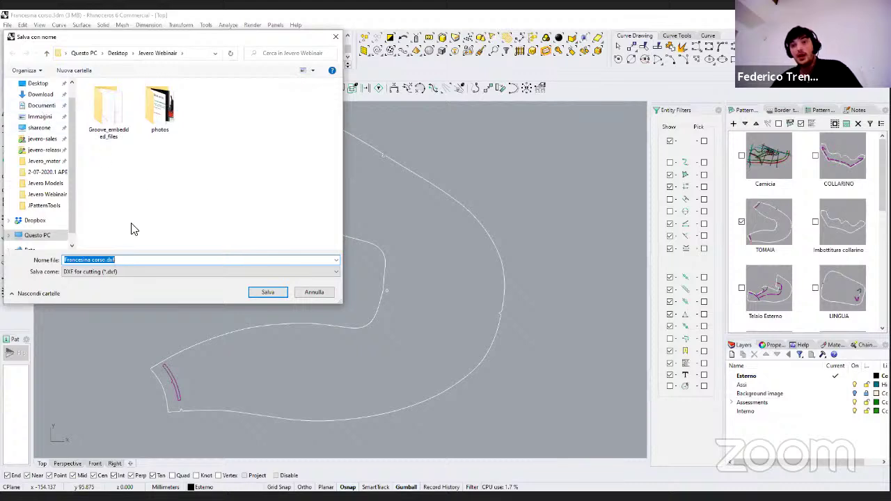
left_click(174, 272)
left_click(304, 40)
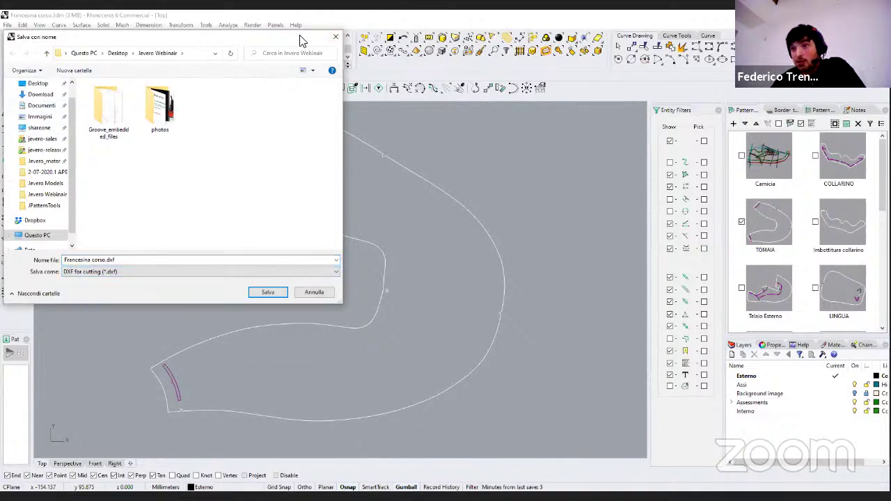
left_click_drag(292, 40, 466, 36)
left_click(289, 269)
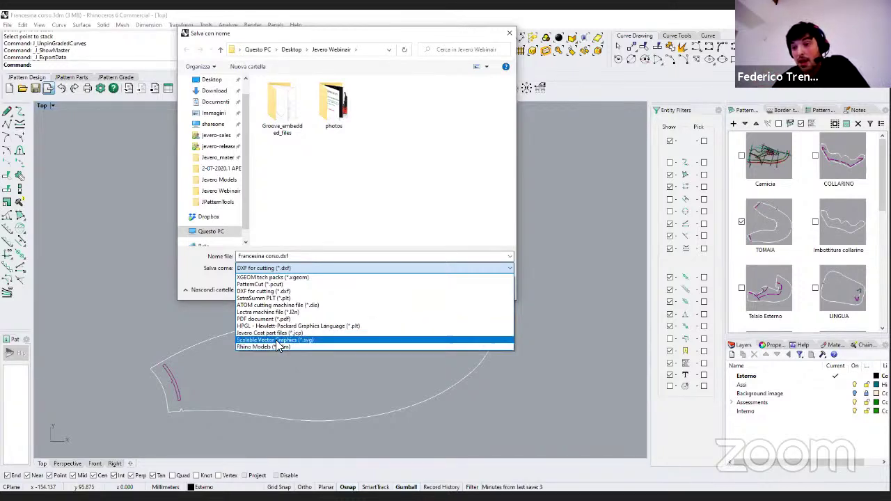
left_click(313, 269)
left_click(310, 269)
left_click(310, 268)
left_click(438, 292)
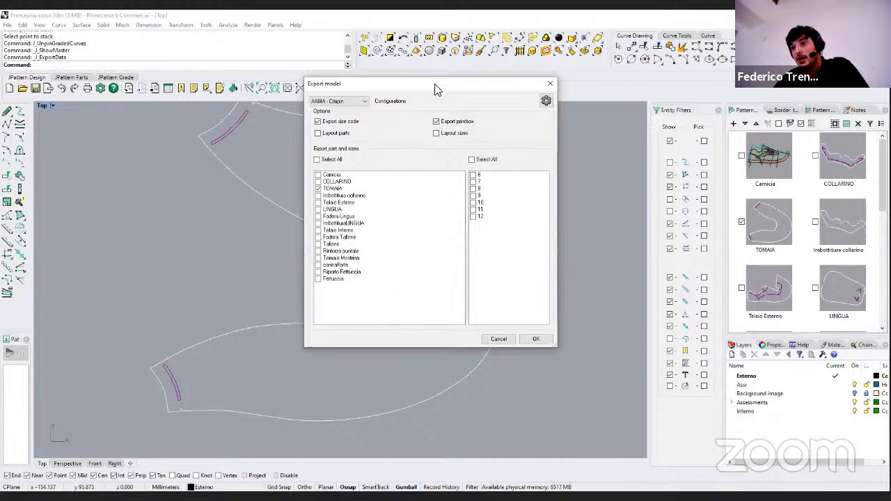
Step: Keep the AAMA - Crispin preset, include Rinforzo puntale and sizes 6, 9 and 12, then open the DXF configuration
left_click_drag(436, 89, 597, 114)
left_click(515, 125)
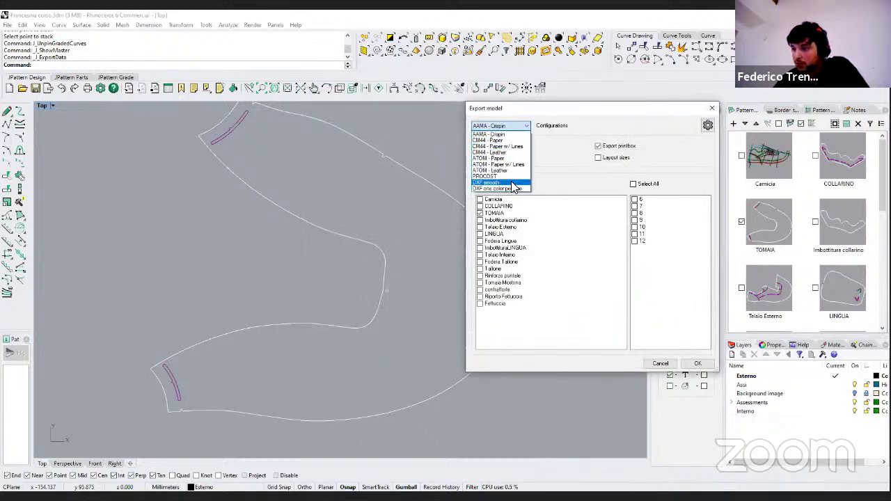
left_click(549, 143)
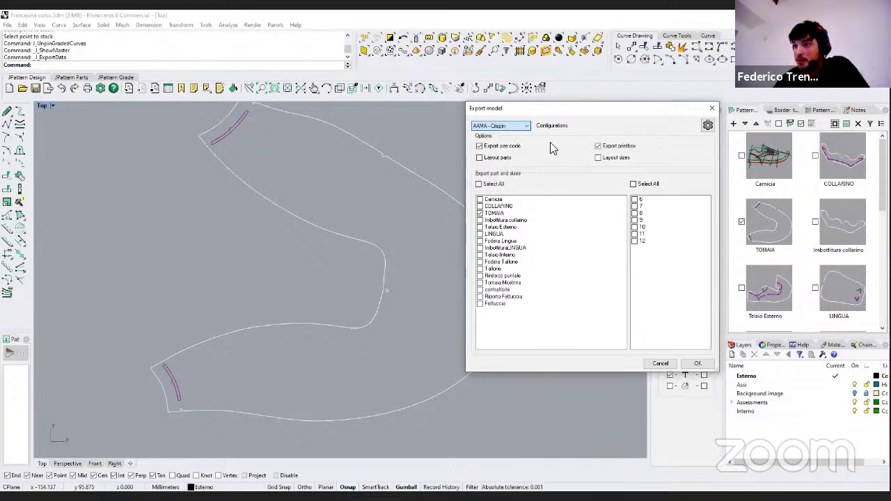
left_click(480, 276)
left_click(634, 201)
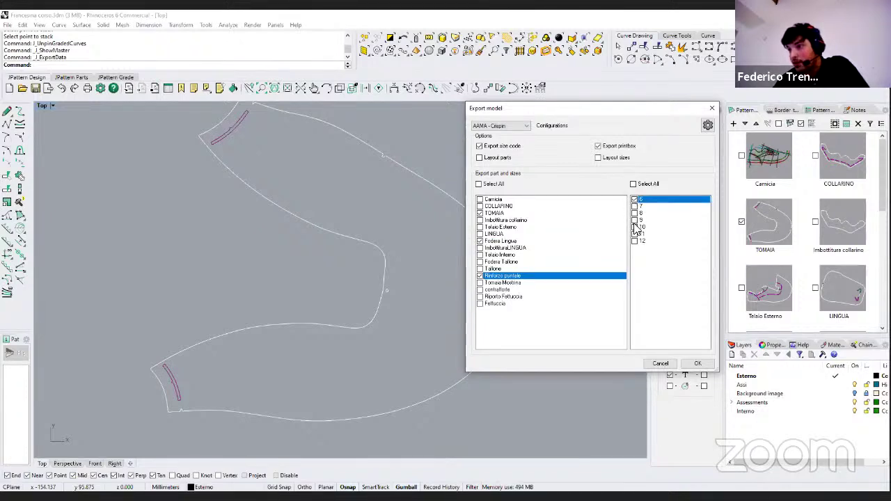
left_click(634, 220)
left_click(635, 241)
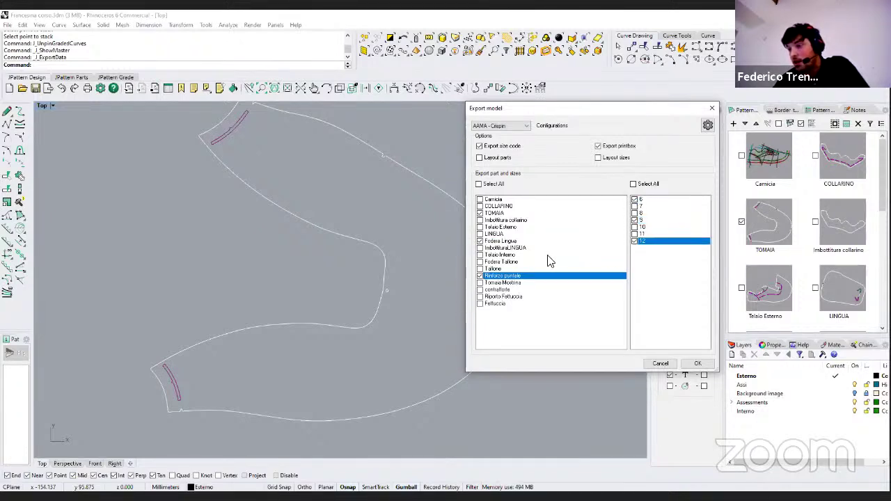
left_click(708, 127)
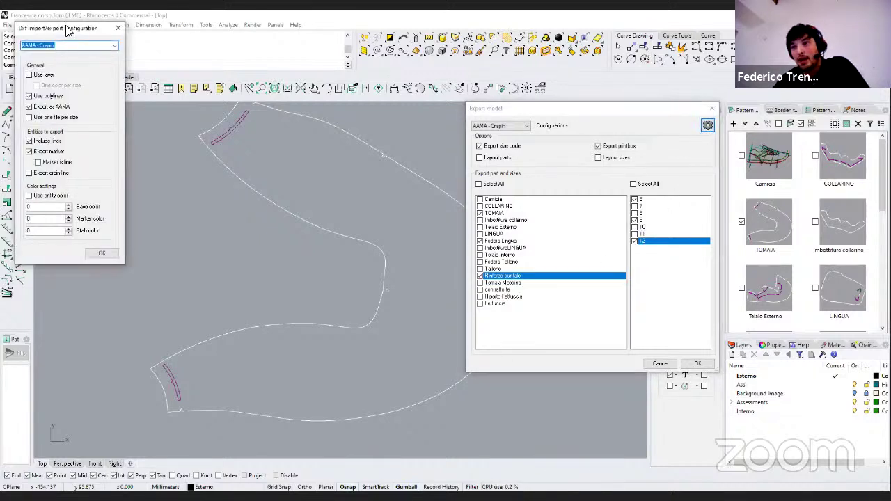
Step: Set the DXF base colour to 12 and close the DXF configuration
left_click_drag(67, 32, 353, 84)
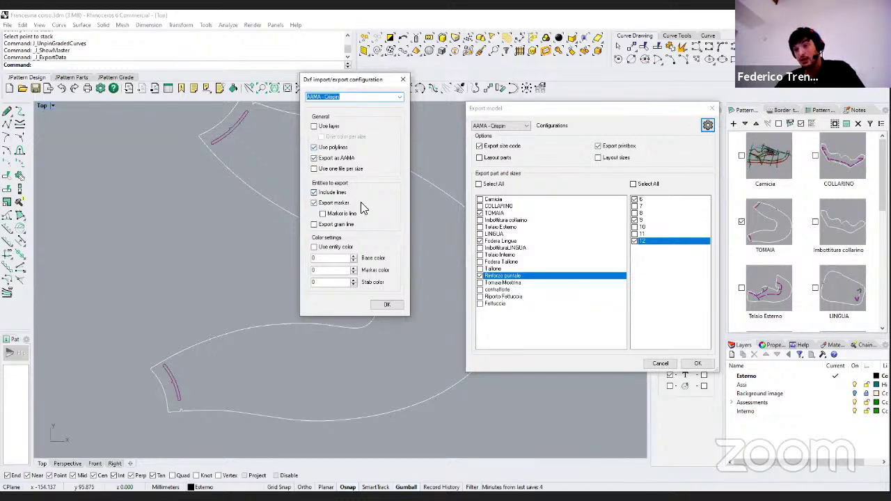
double_click(328, 261)
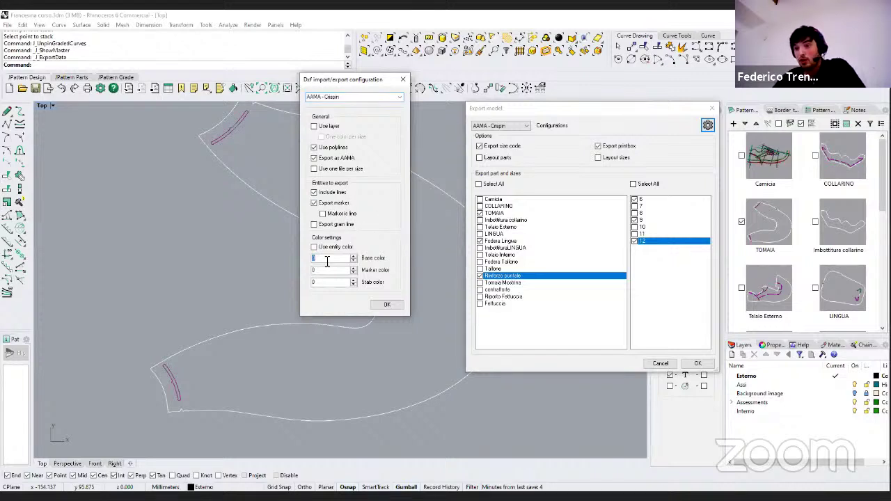
type("12")
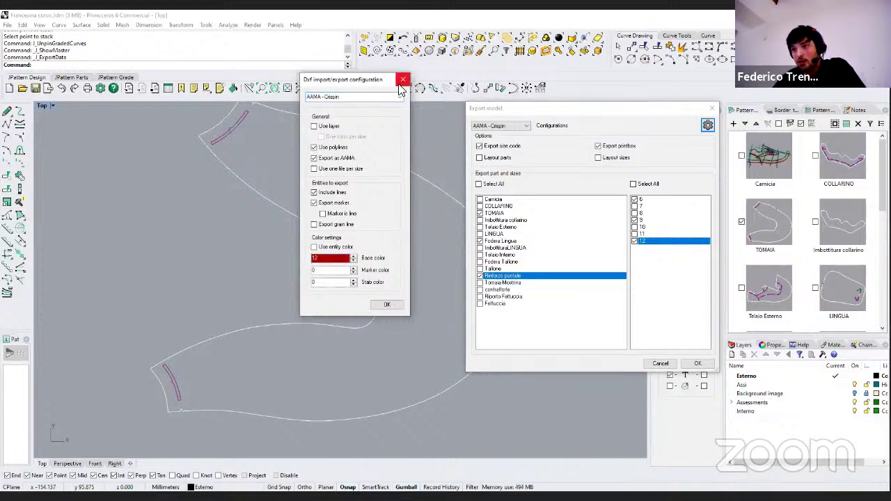
left_click(402, 86)
Step: Reopen the DXF options to review the use-layer setting, then close the Export model dialog
left_click_drag(597, 113, 443, 115)
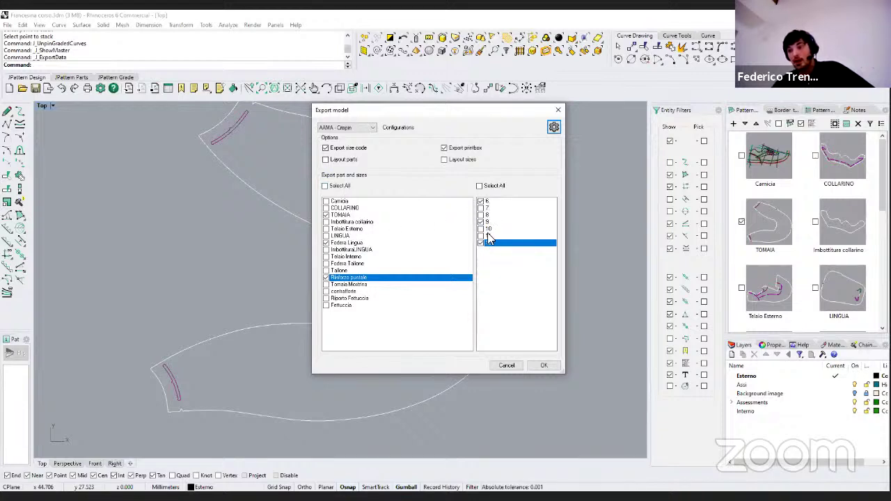
left_click(554, 126)
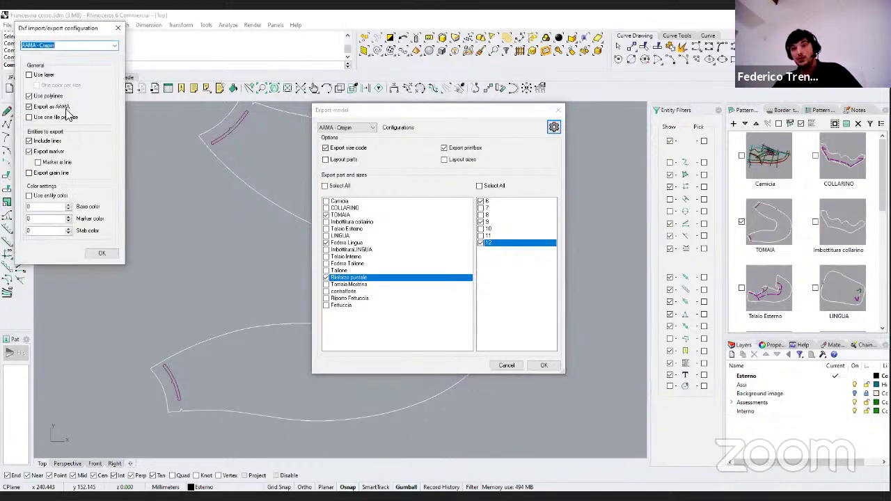
left_click(48, 75)
left_click(48, 74)
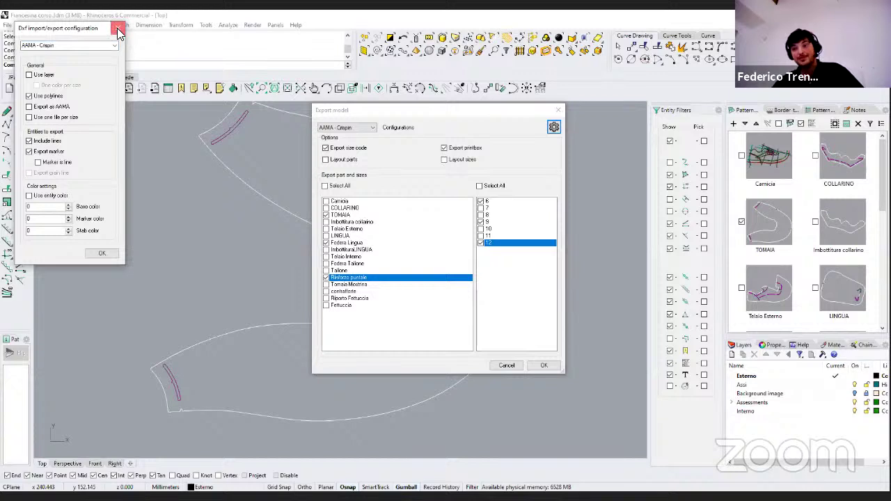
left_click(557, 111)
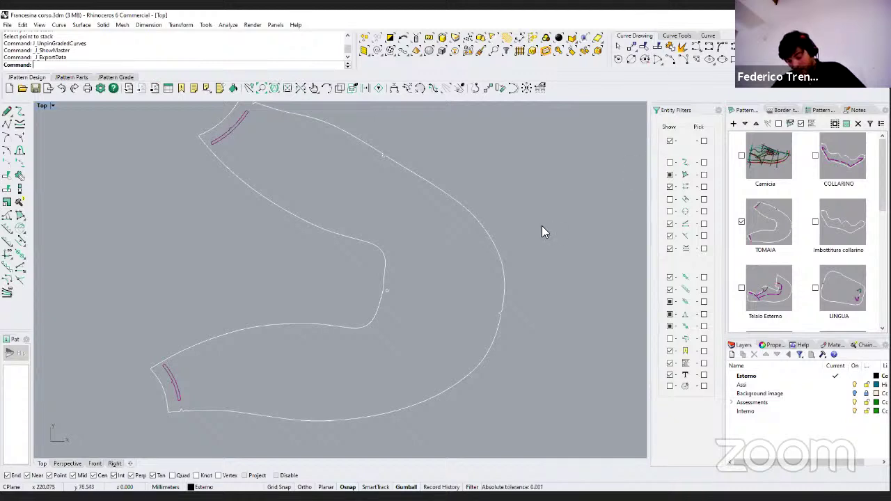
Step: Recentre the pattern and draw the first diagonal two-point line inside the outline
scroll(521, 179, "down", 3)
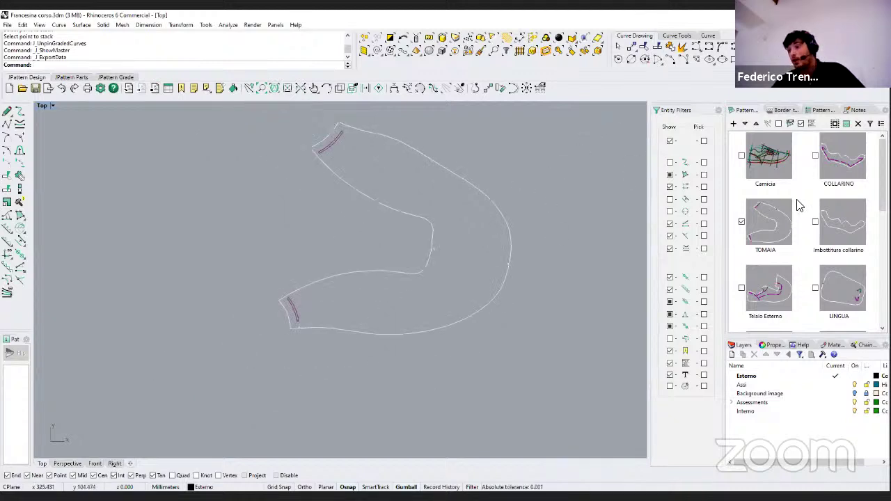
scroll(800, 267, "down", 4)
scroll(796, 264, "up", 5)
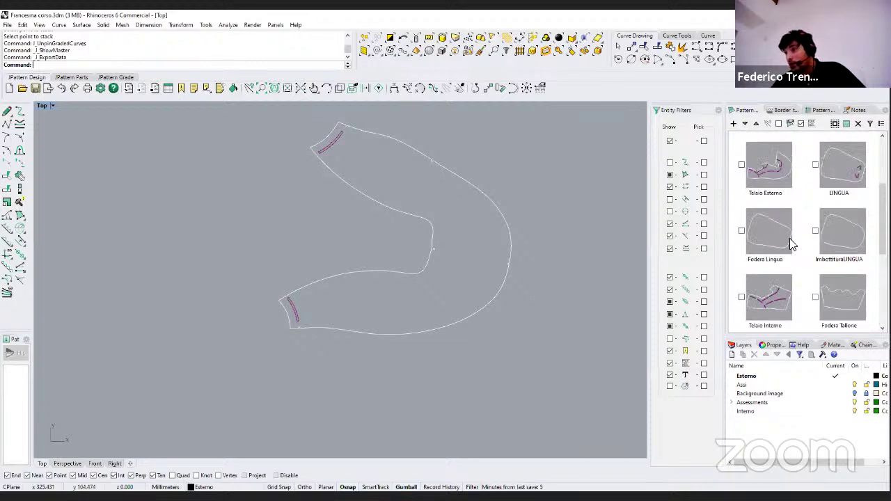
scroll(774, 222, "down", 5)
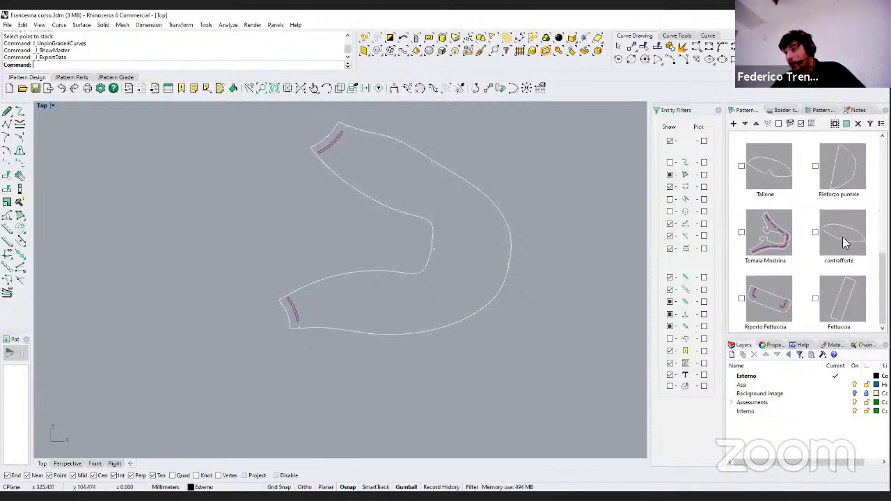
right_click_drag(547, 229, 465, 225)
left_click(7, 112)
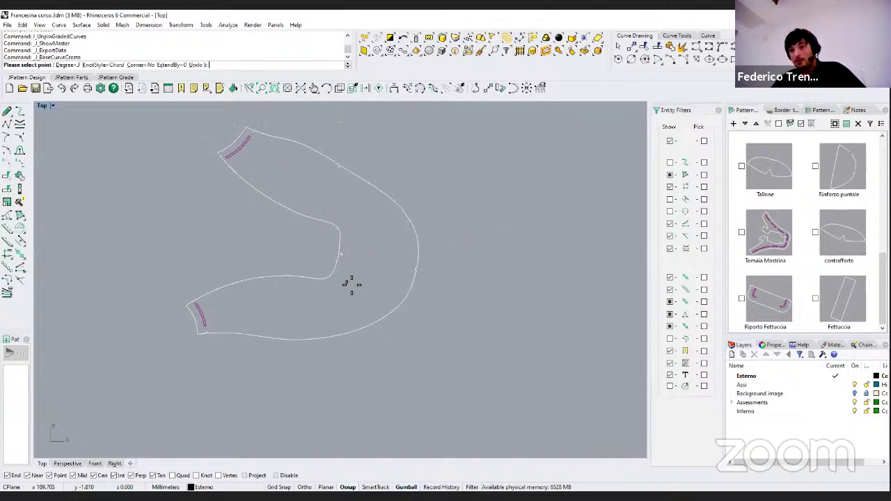
scroll(371, 237, "up", 10)
left_click(371, 237)
left_click(292, 362)
right_click(307, 334)
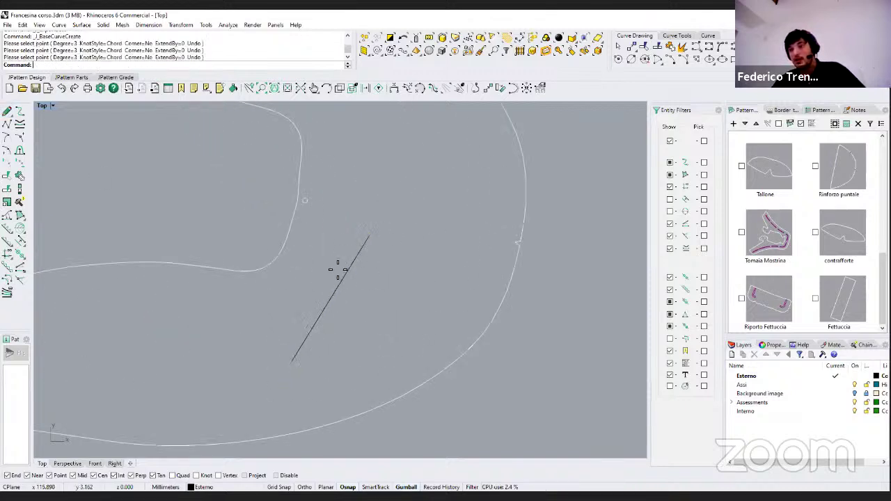
right_click(336, 264)
Step: Draw the upper line, second diagonal and bottom line to complete the hash shape
left_click(326, 257)
left_click(450, 266)
right_click(439, 259)
right_click(428, 254)
left_click(420, 252)
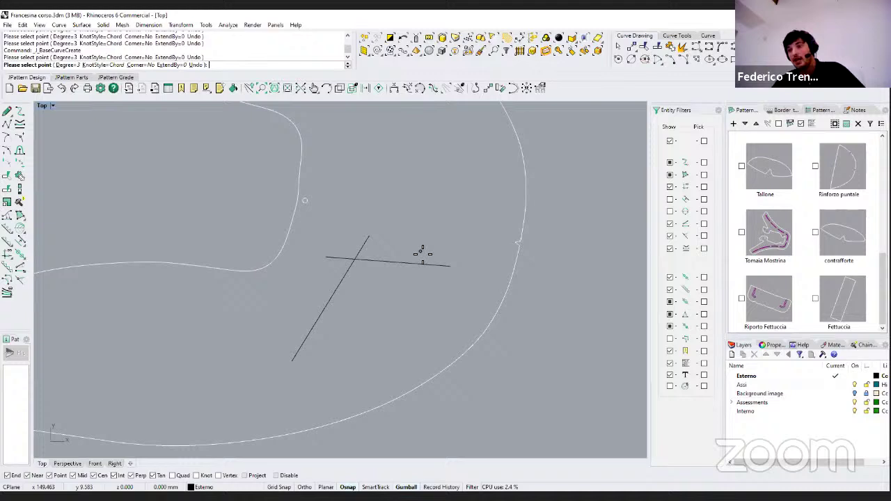
left_click(346, 348)
right_click(376, 342)
right_click(394, 337)
left_click(392, 335)
left_click(267, 301)
right_click(399, 251)
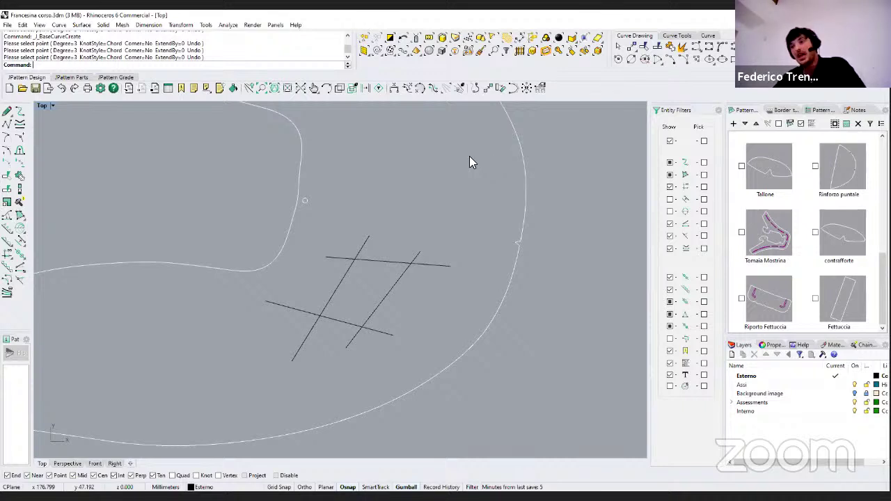
Step: Create Part 16 from the parallelogram enclosed by the four crossing lines, with default notch options
left_click(19, 217)
left_click(346, 274)
left_click(376, 262)
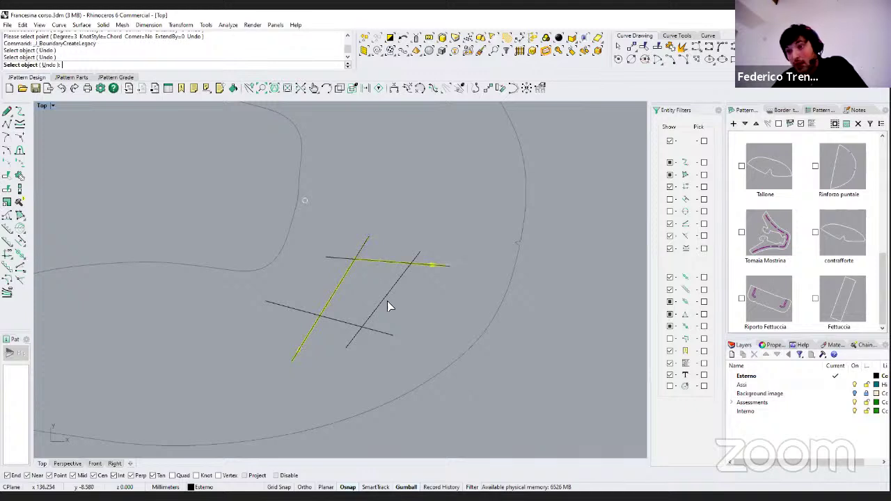
left_click(376, 312)
left_click(346, 323)
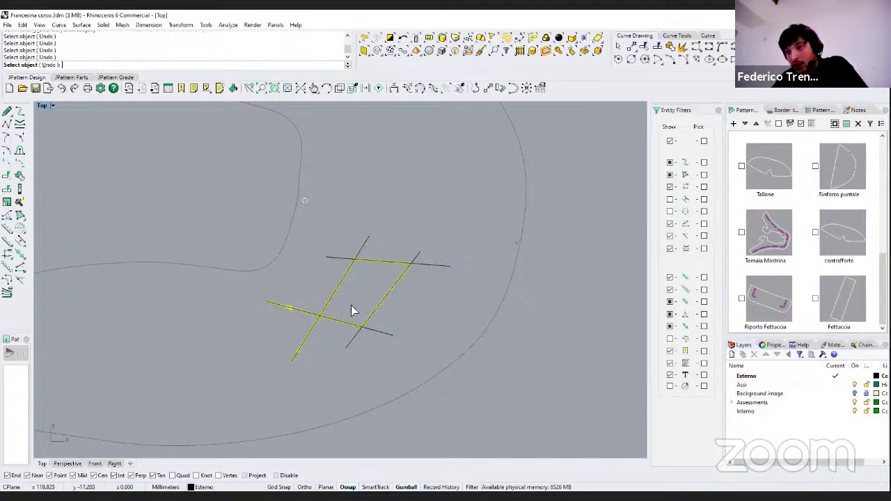
right_click(351, 302)
right_click(351, 302)
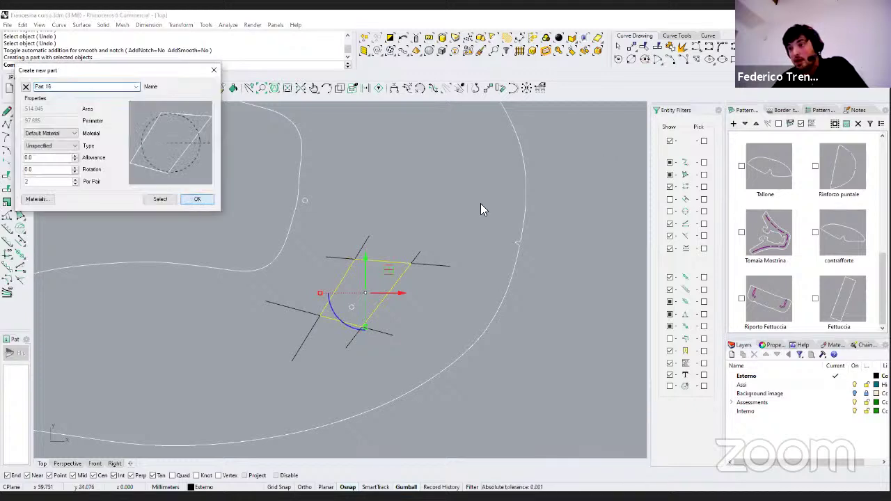
key("Return")
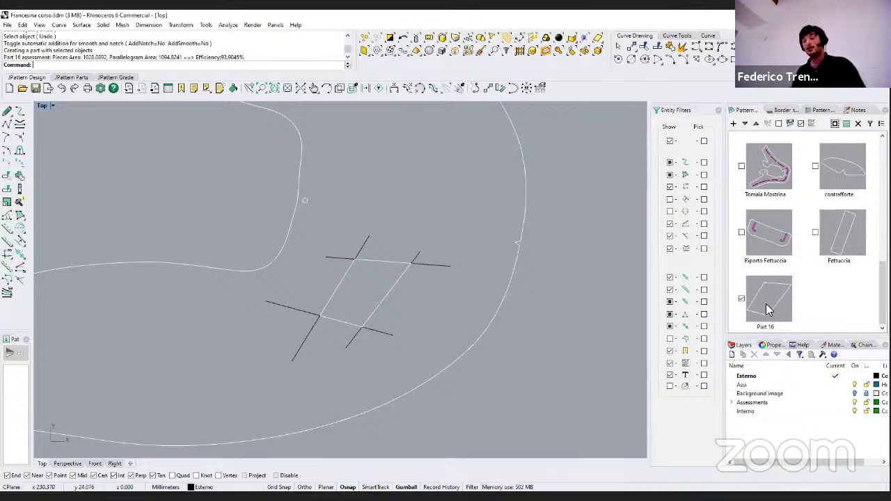
left_click(823, 110)
Step: Add a new 'Logo' group column to the size grade table
left_click(773, 154)
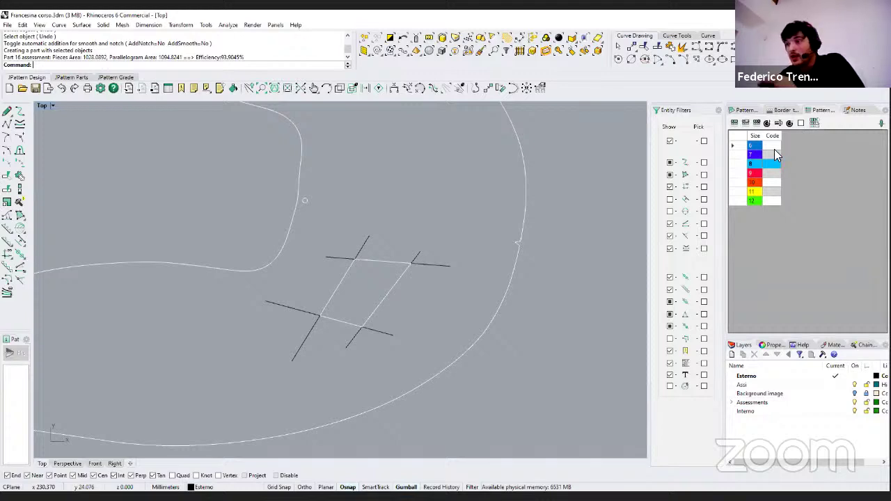
left_click(770, 163)
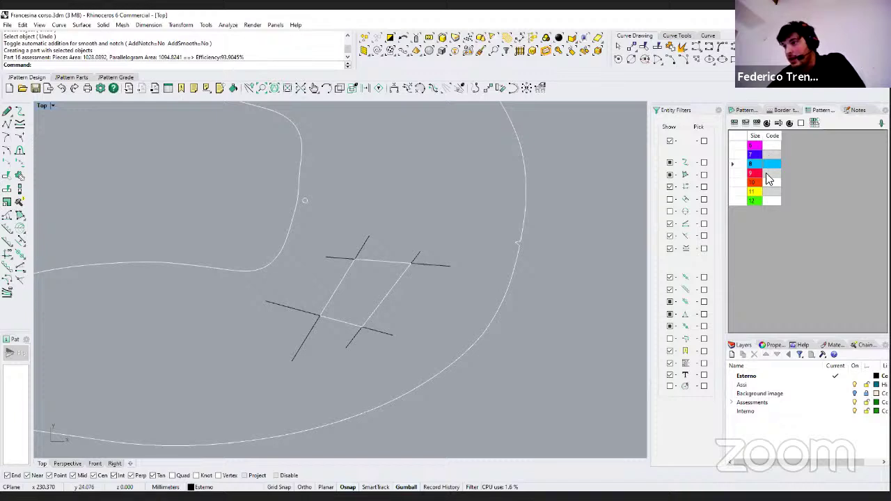
left_click(772, 202)
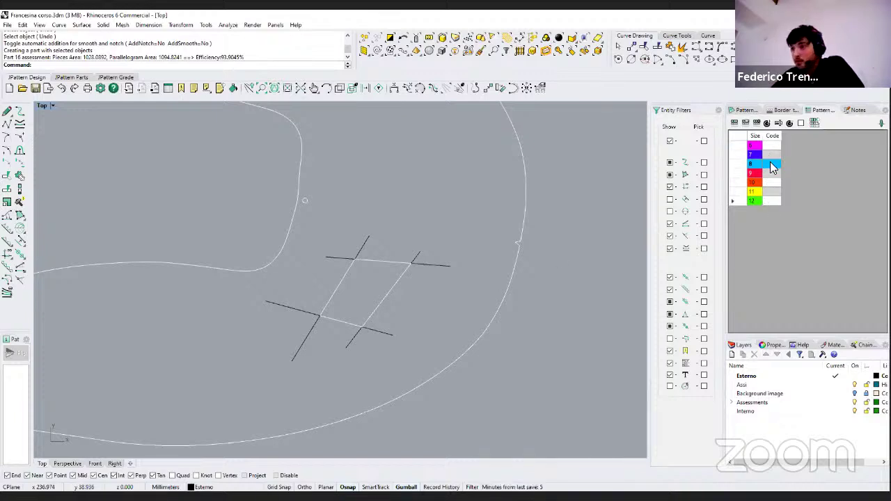
key("ctrl+g")
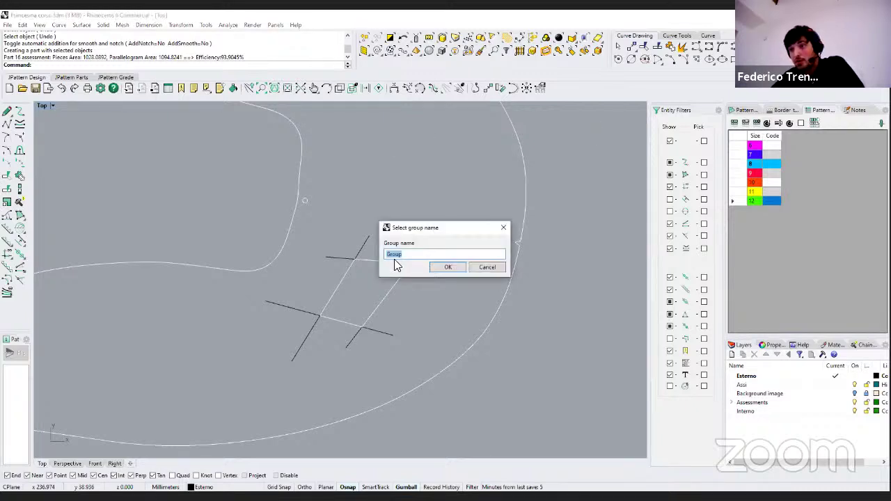
type("Logo")
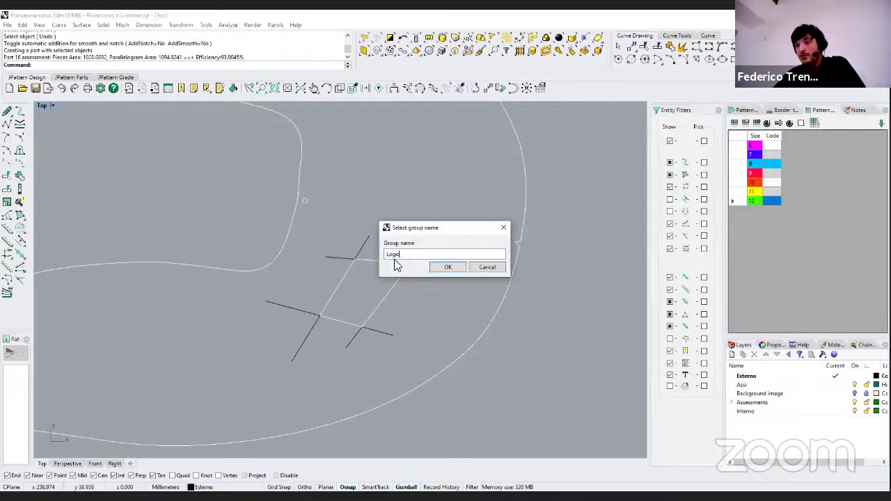
left_click(434, 268)
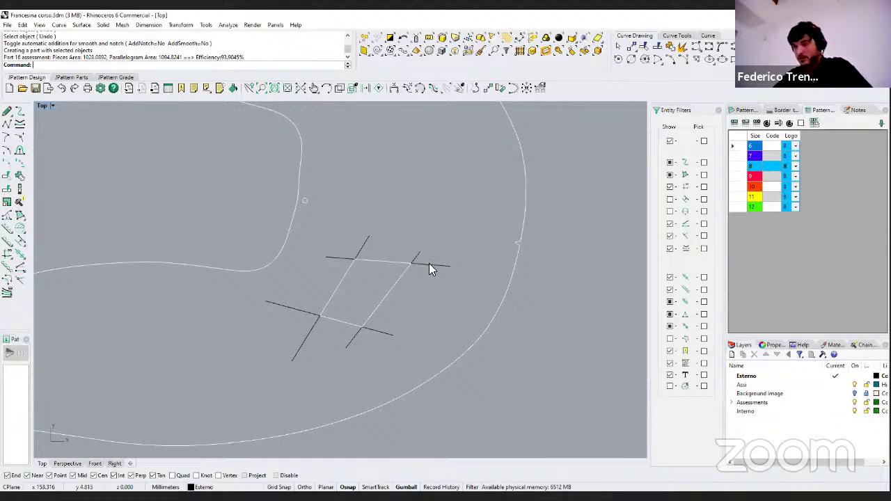
Step: Map sizes 6–8 to Logo size 6 and sizes 9–12 to Logo size 11
left_click(788, 154)
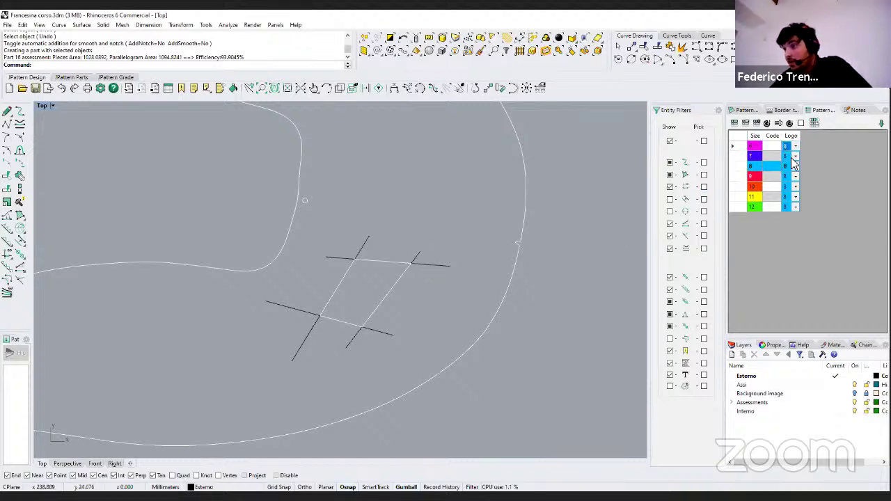
left_click(786, 168)
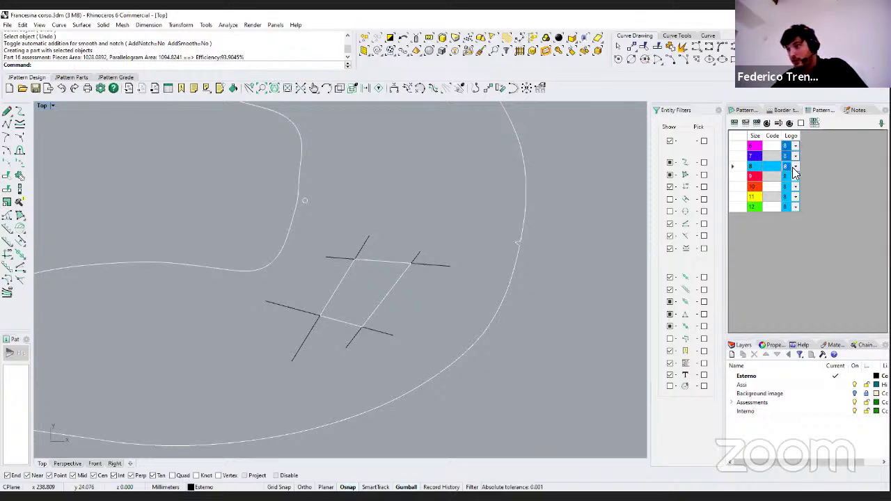
left_click(786, 168)
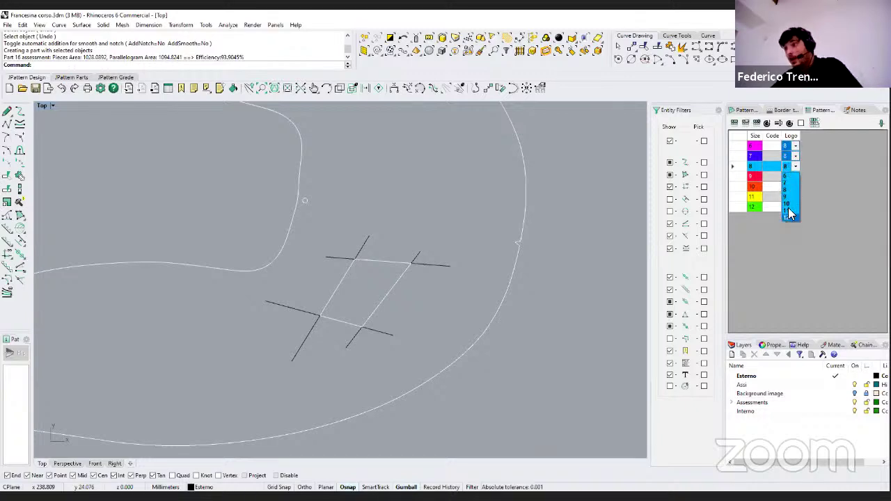
left_click(787, 177)
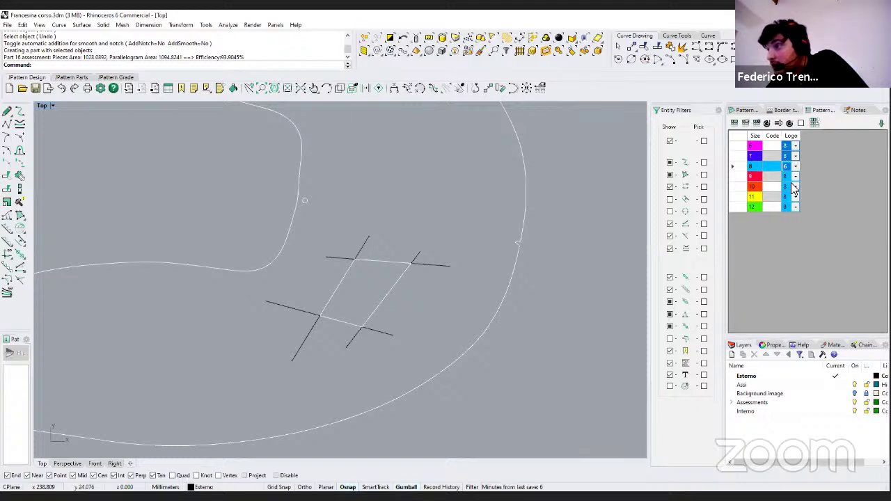
left_click(786, 177)
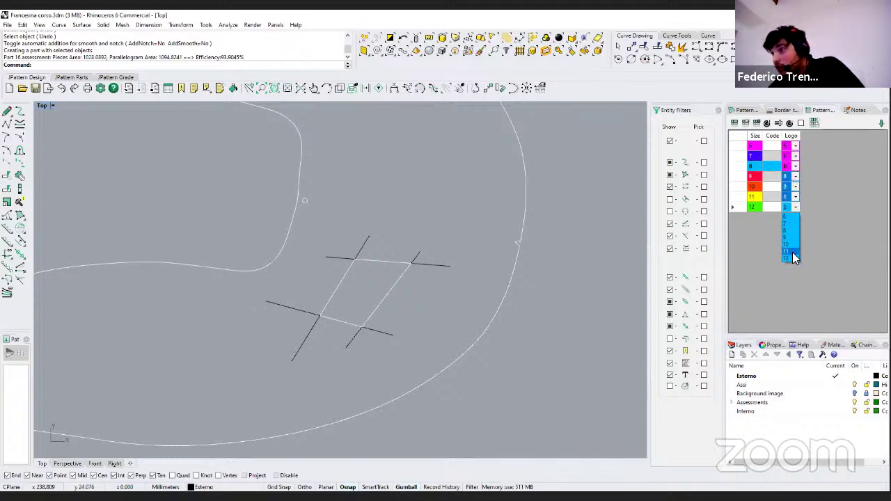
left_click(793, 252)
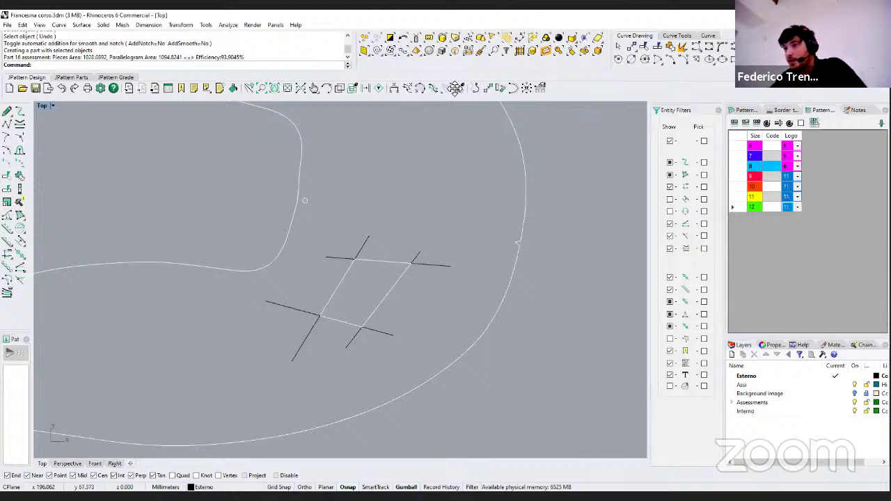
Step: Use Grade Group Assign to add the four hash lines as curves to the Logo group
left_click(117, 77)
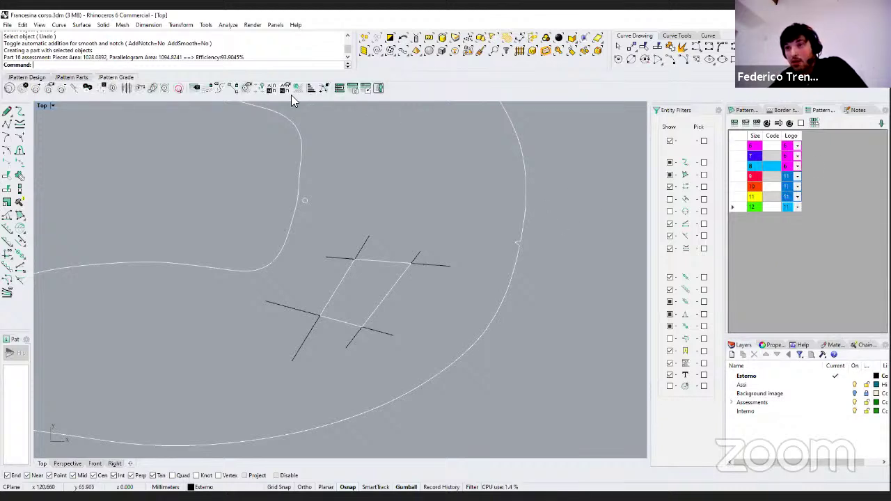
left_click(297, 88)
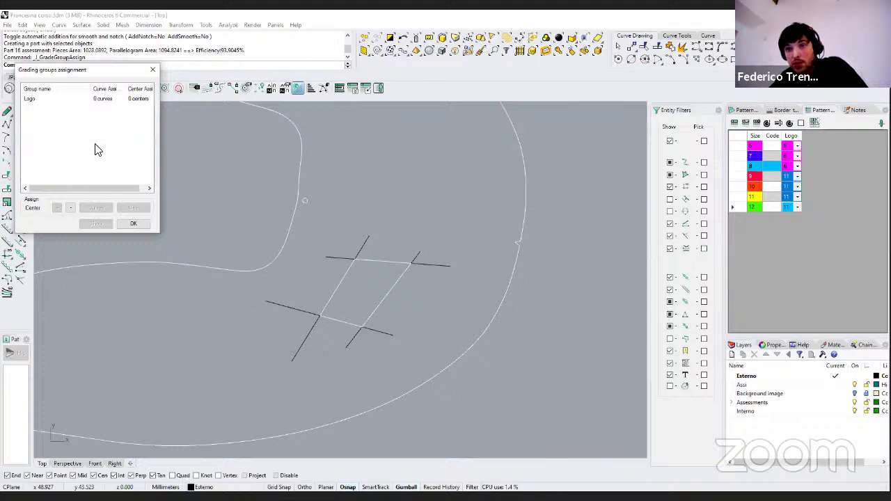
left_click(97, 99)
left_click(98, 209)
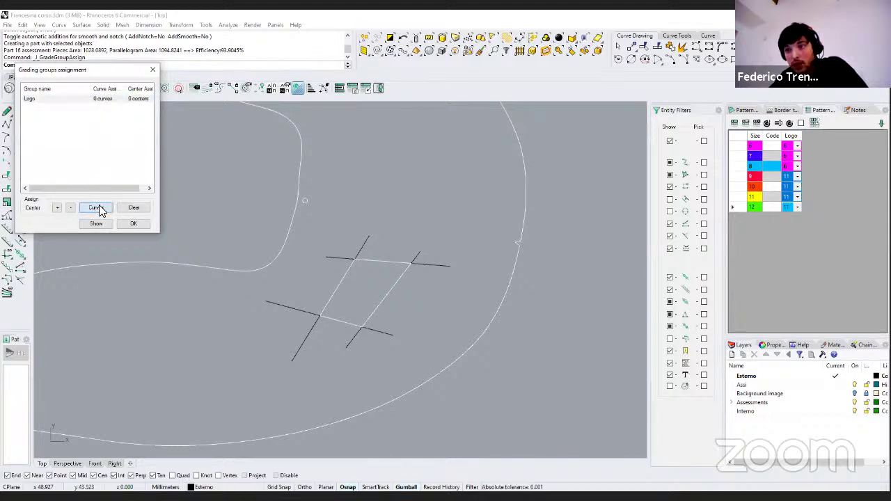
left_click(363, 259)
left_click(357, 253)
left_click(417, 263)
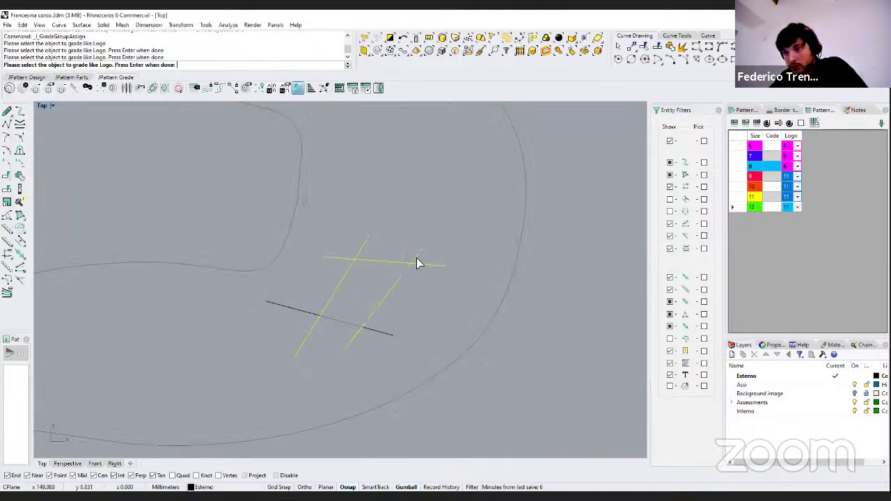
left_click(378, 330)
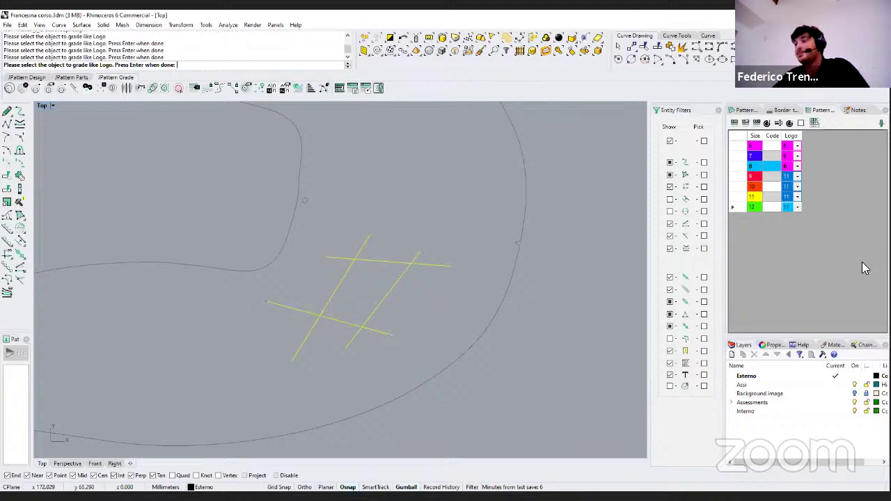
key("Return")
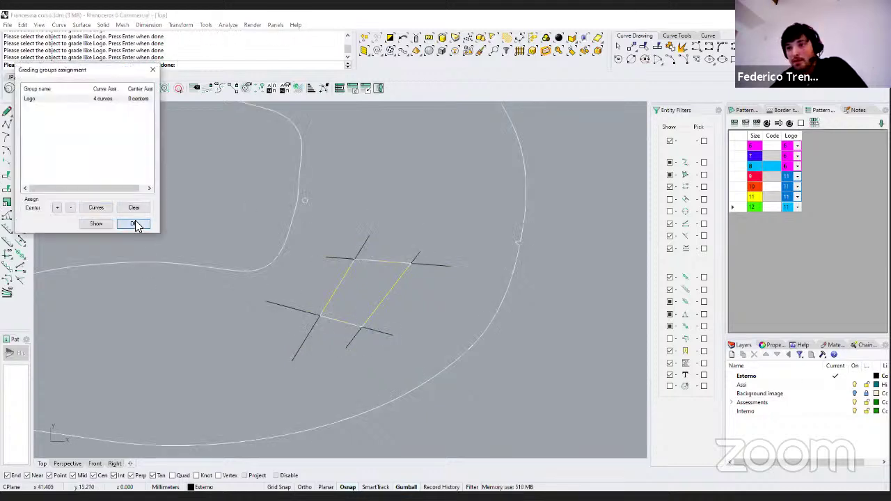
key("Return")
left_click(744, 111)
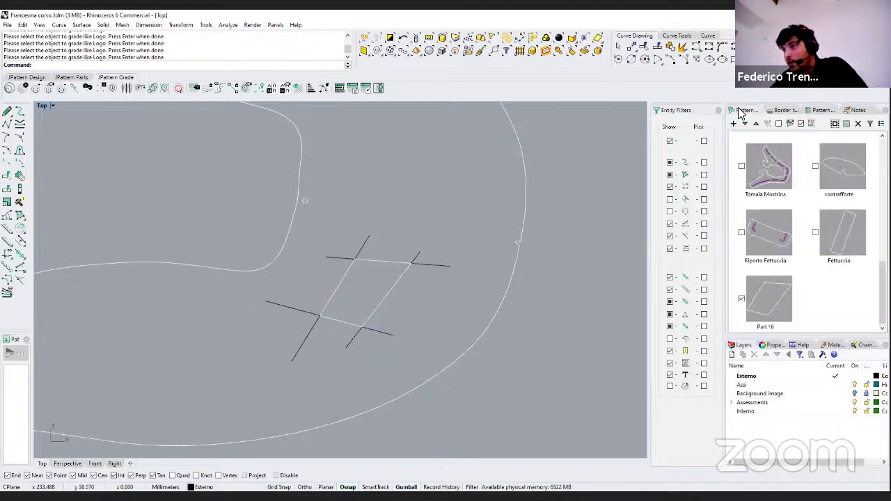
left_click(813, 110)
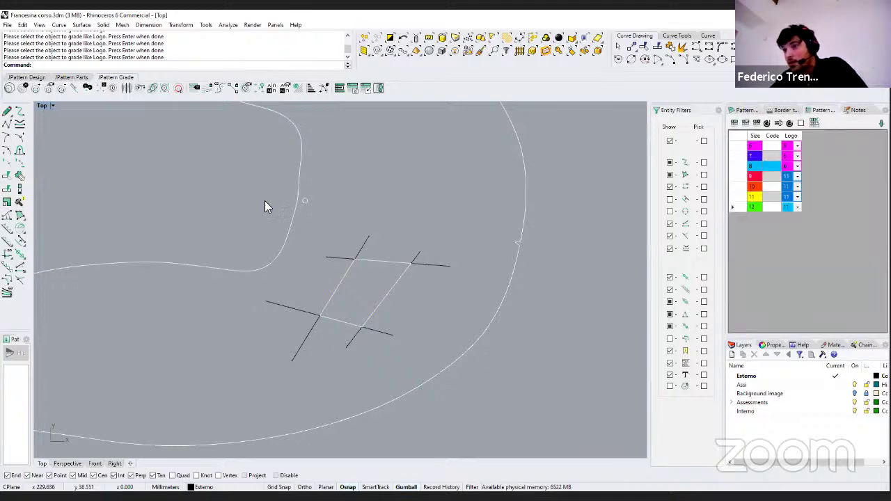
Step: Preview the size 6 graded lines, accepting broken chains, then close the preview
left_click(10, 88)
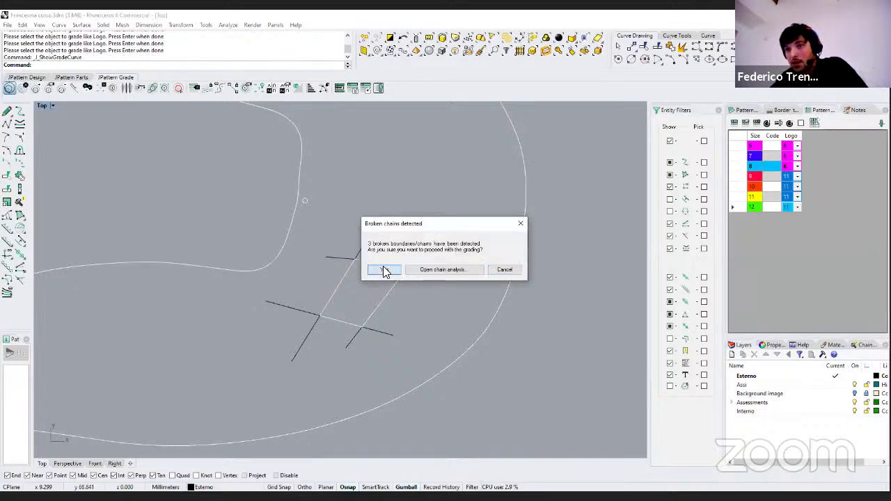
left_click(385, 271)
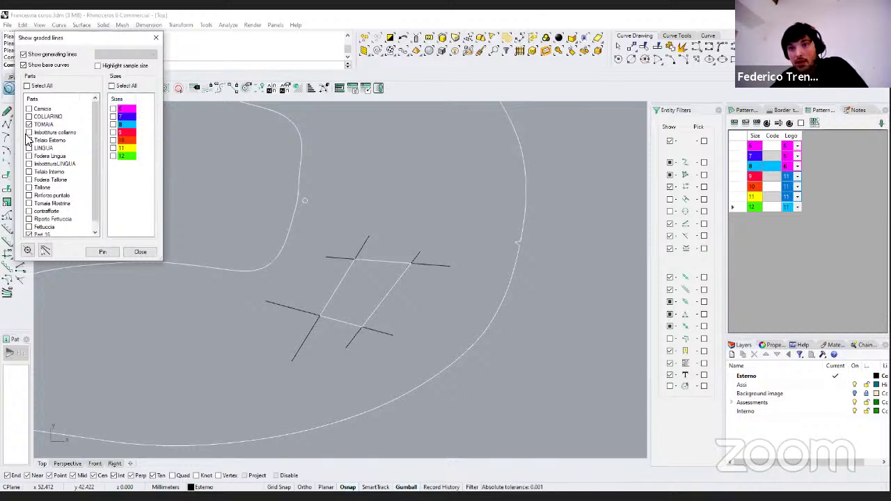
left_click(112, 109)
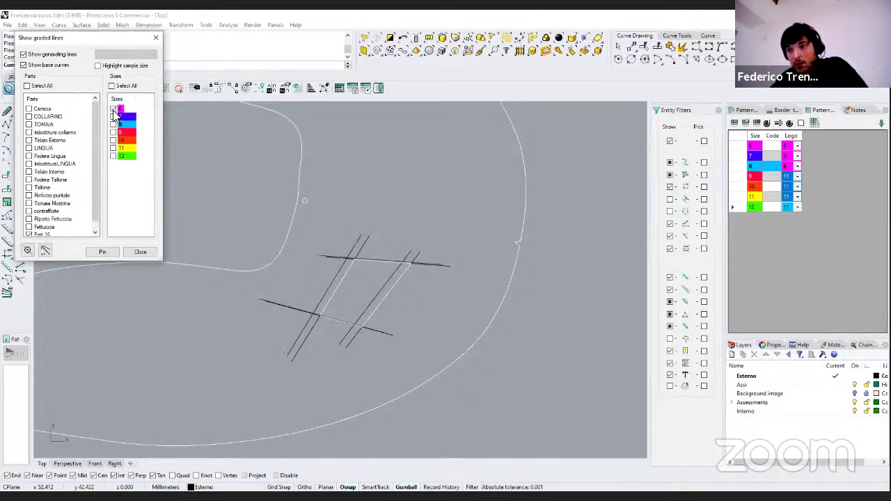
left_click(156, 38)
Step: Set the entity filters to curves only and re-preview the size 6 graded lines
left_click(671, 142)
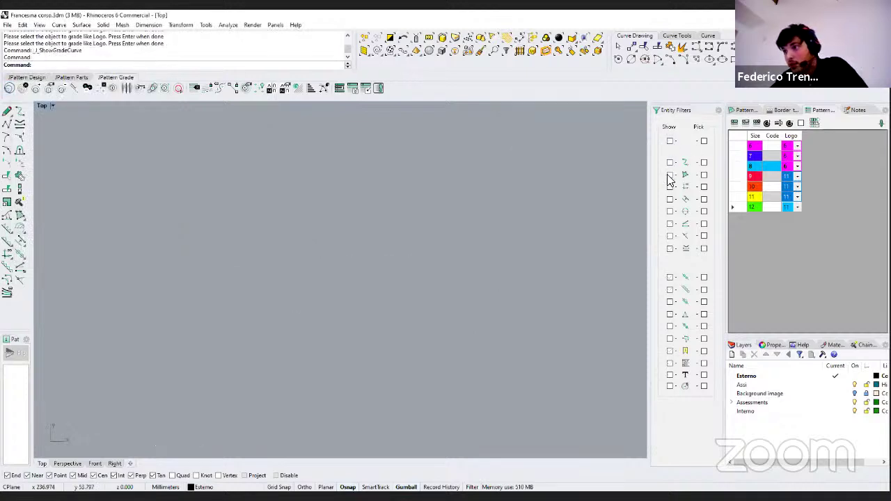
left_click(670, 175)
left_click(9, 88)
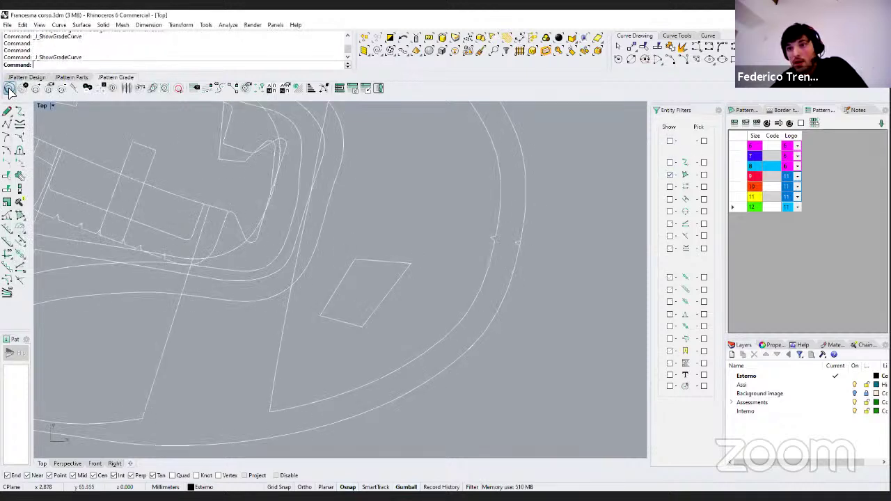
left_click(385, 271)
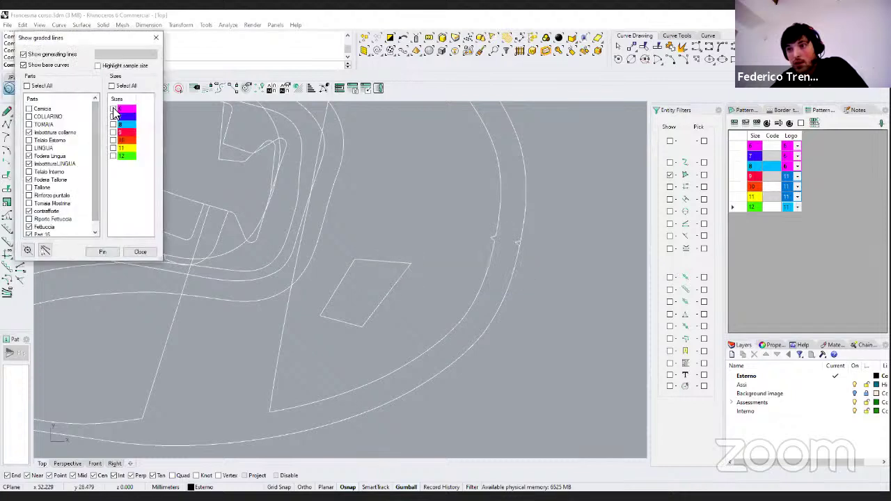
left_click(114, 108)
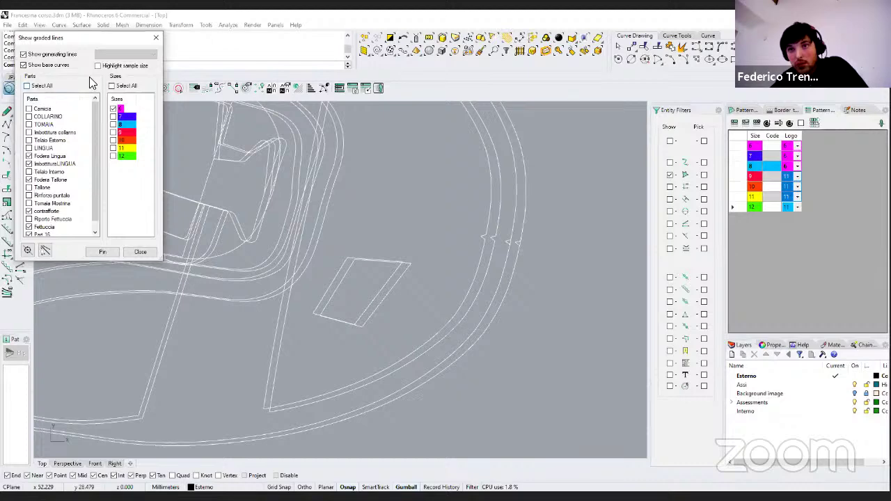
left_click(156, 36)
scroll(341, 237, "up", 3)
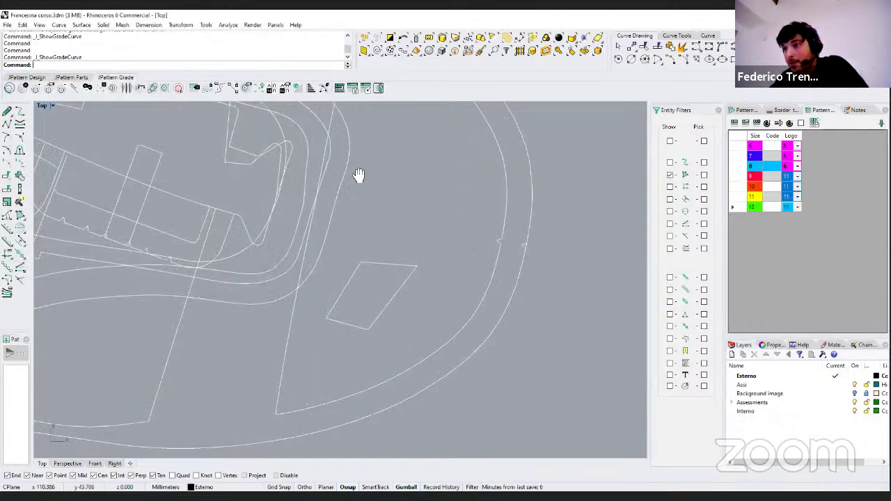
scroll(358, 175, "up", 2)
Step: Select Part 16 from the parts list and preview its graded outlines
left_click(742, 109)
left_click(768, 300)
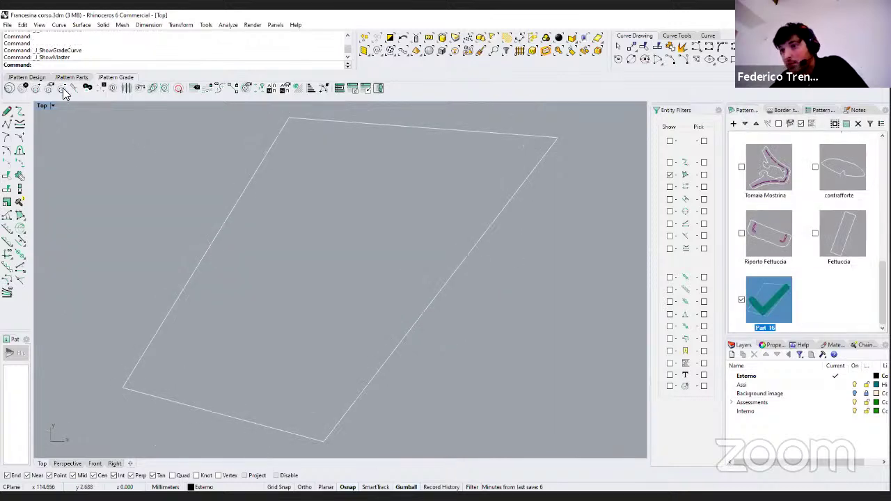
left_click(10, 88)
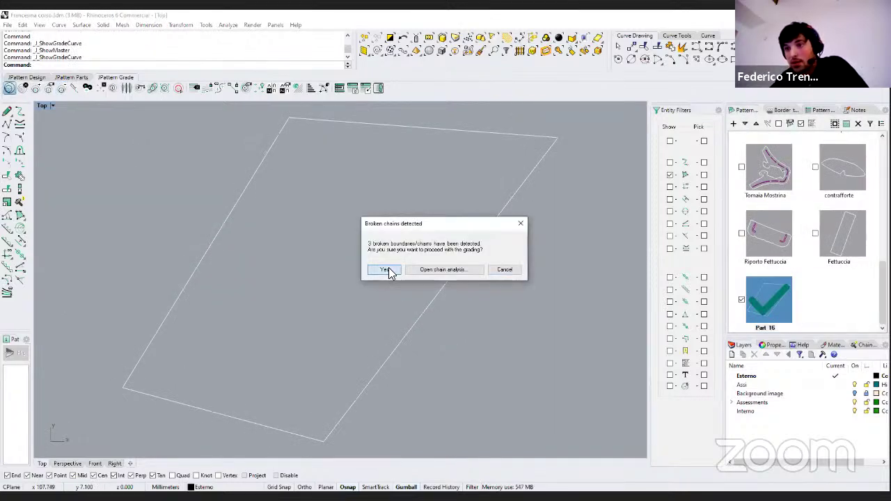
left_click(385, 270)
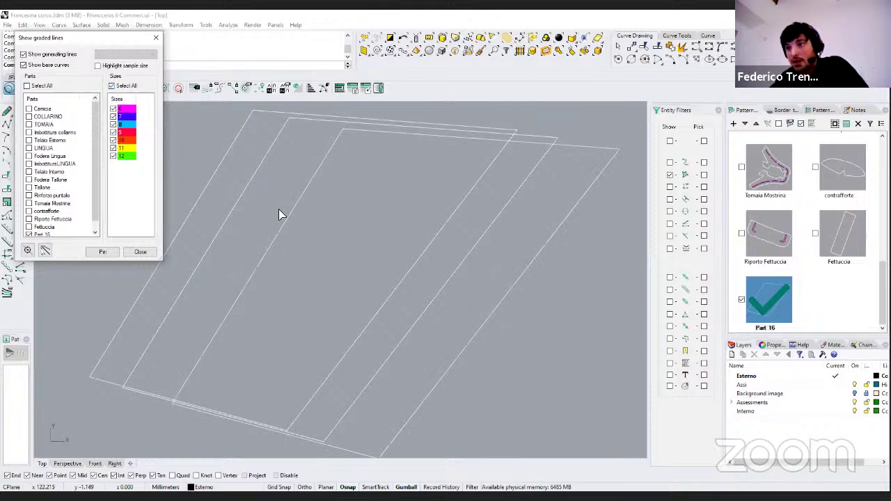
right_click_drag(289, 206, 377, 225)
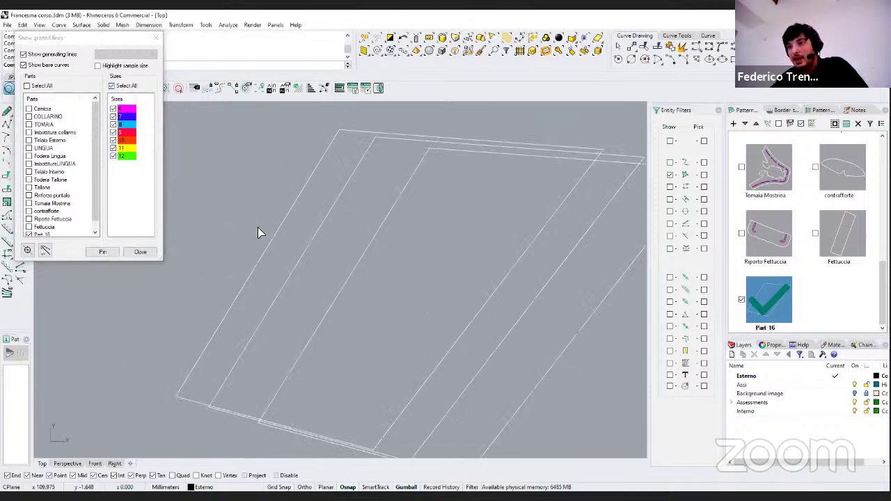
left_click(101, 253)
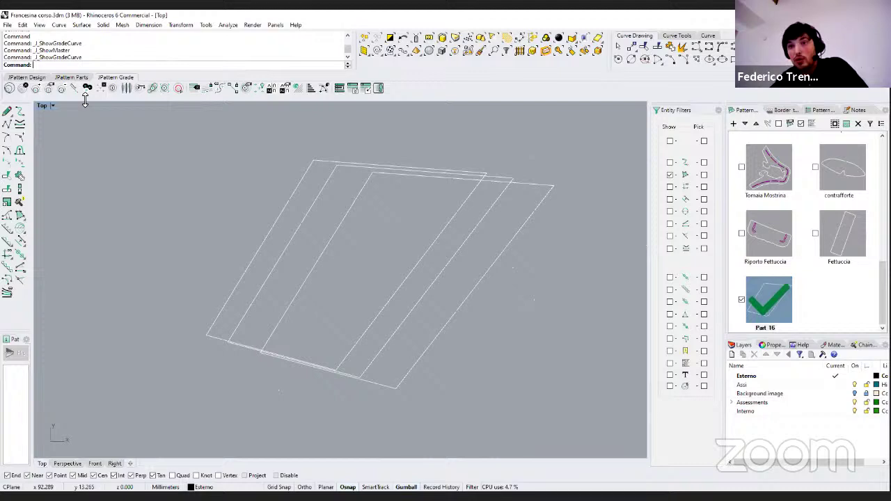
Step: Stack Part 16's graded outlines on its top corner, then unpin the graded curves
left_click(143, 88)
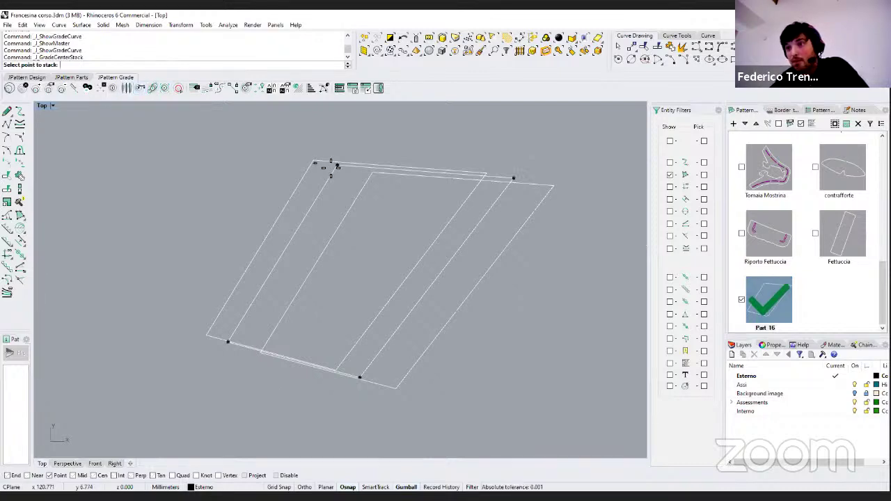
left_click(332, 165)
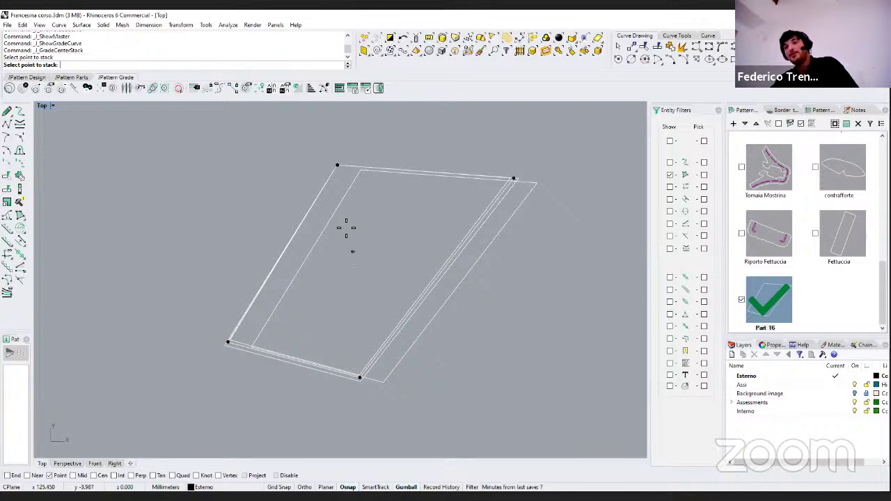
key("Return")
left_click(24, 89)
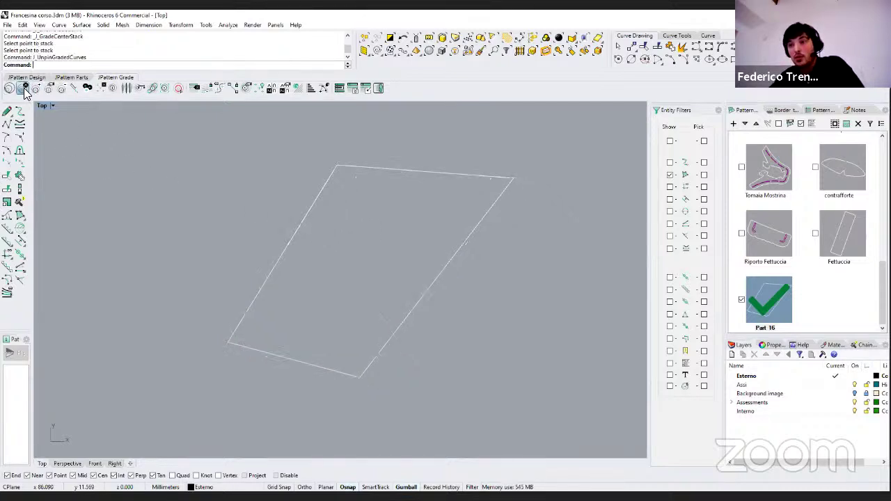
right_click_drag(193, 230, 232, 238)
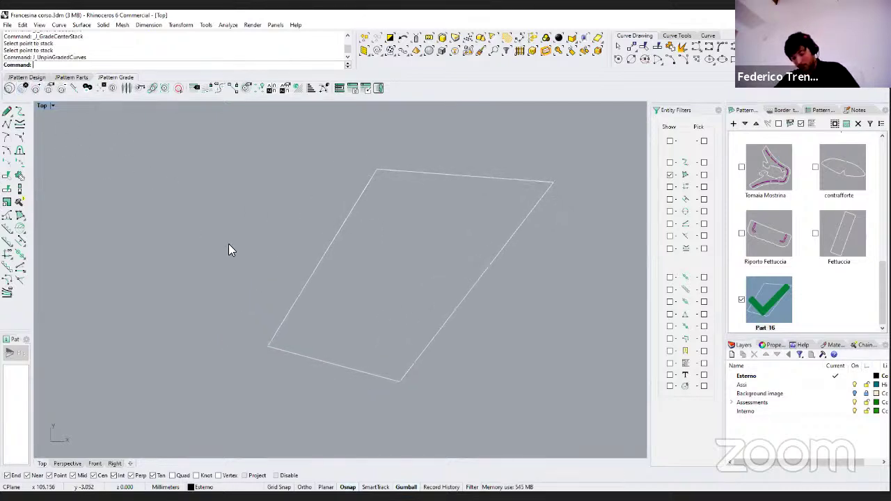
scroll(279, 195, "down", 2)
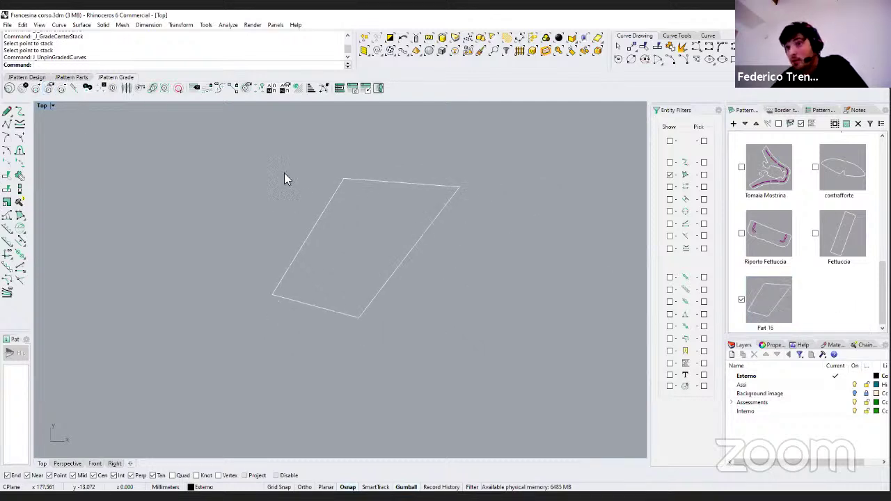
left_click(73, 78)
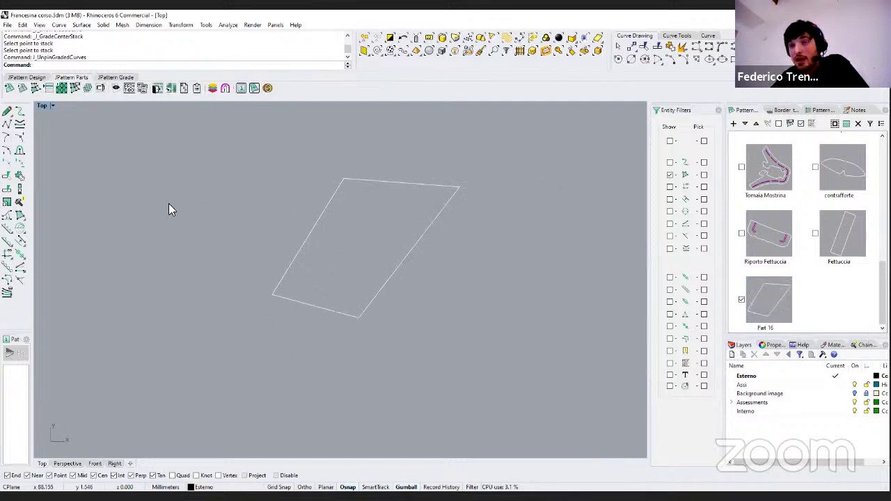
Step: Show all hidden objects, zoom out, and open the Set part layering window
middle_click(149, 179)
left_click(153, 186)
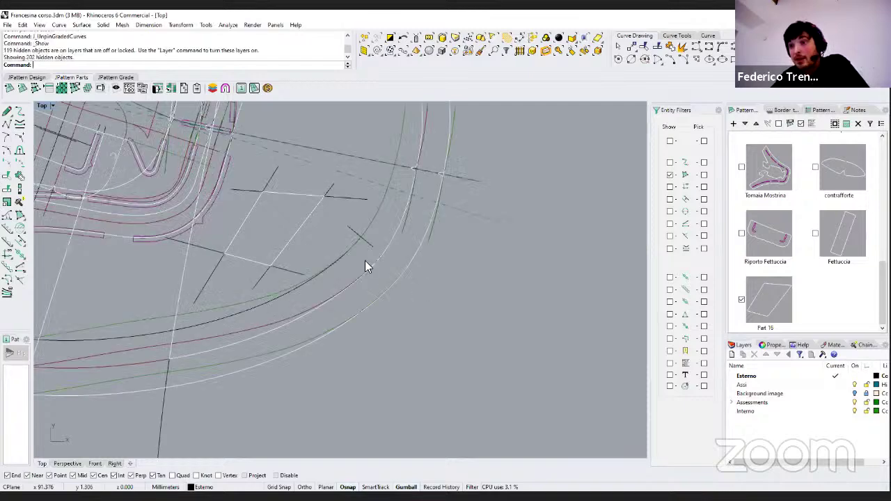
scroll(330, 249, "down", 5)
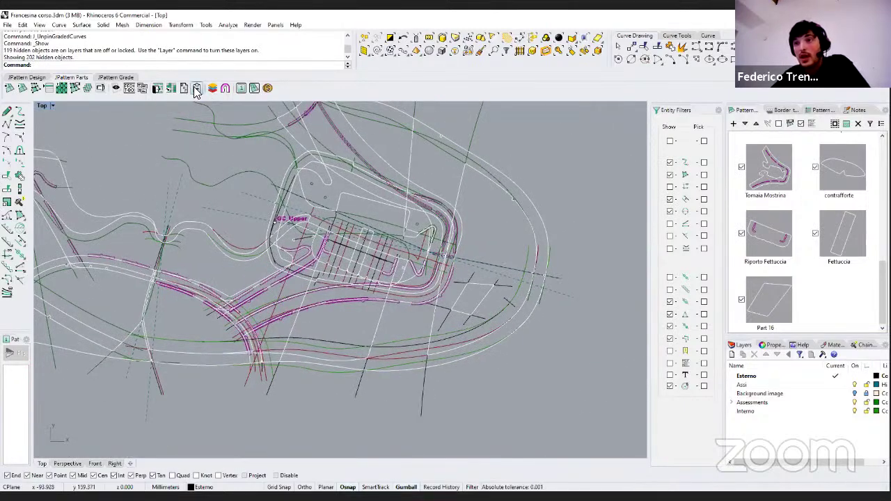
left_click(212, 87)
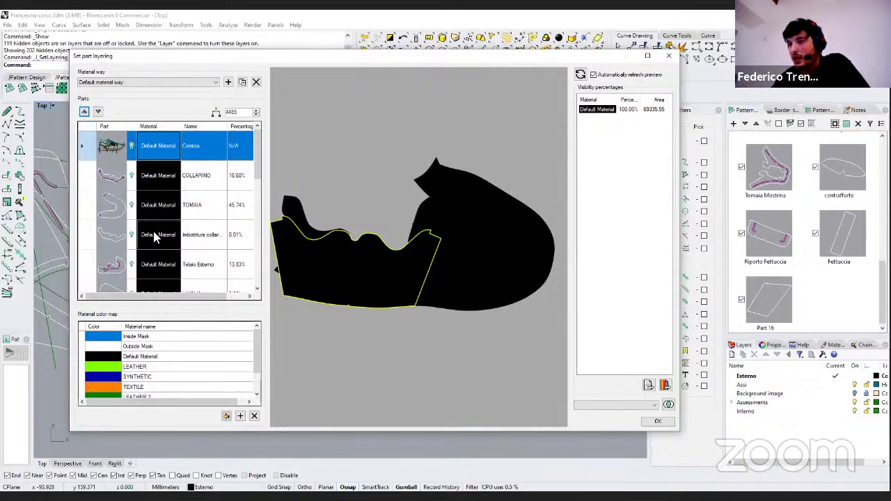
Step: Assign LEATHER to COLLARINO, LEATHER 2 to the collar padding, and SYNTHETIC to TOMAIA
double_click(155, 183)
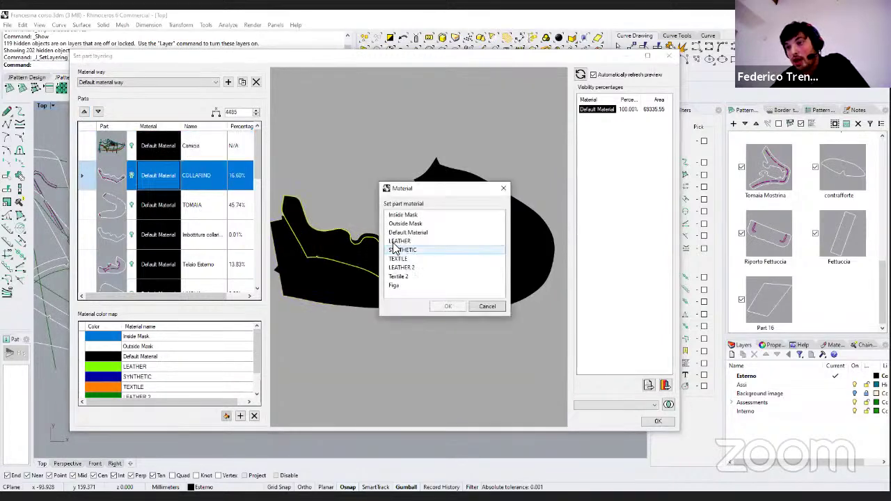
left_click(400, 242)
left_click(440, 307)
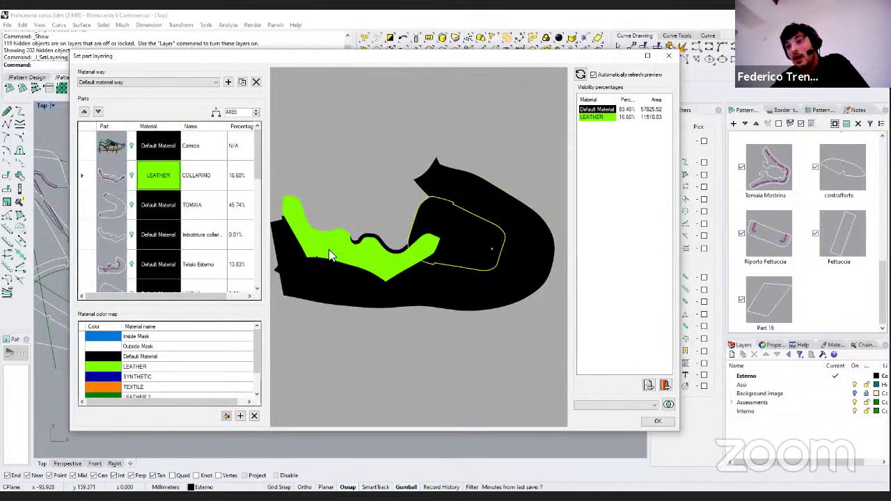
double_click(155, 237)
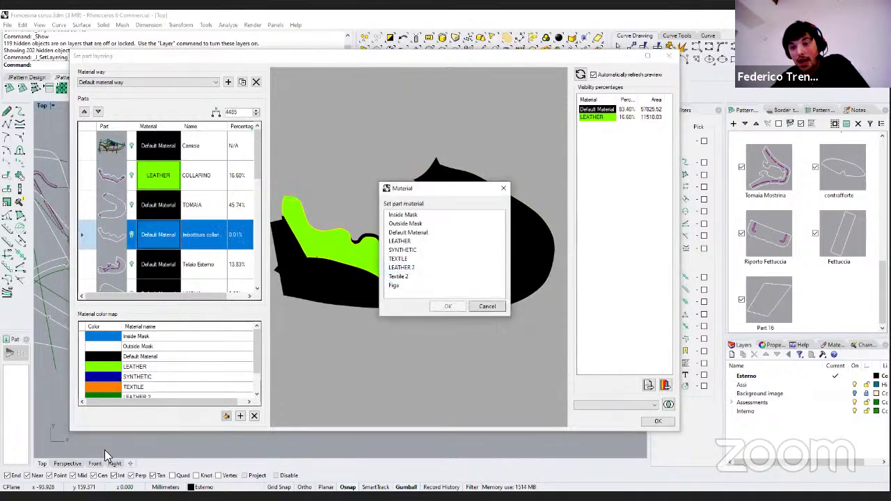
left_click(402, 267)
left_click(446, 307)
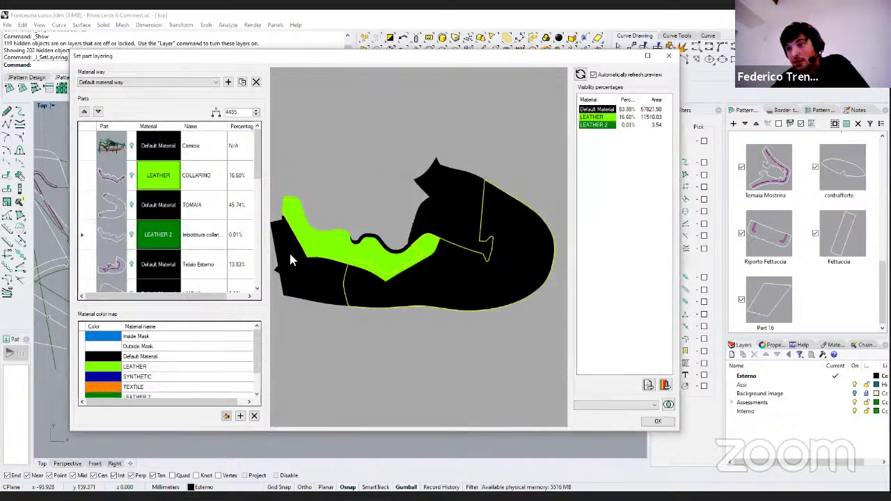
double_click(155, 204)
left_click(432, 249)
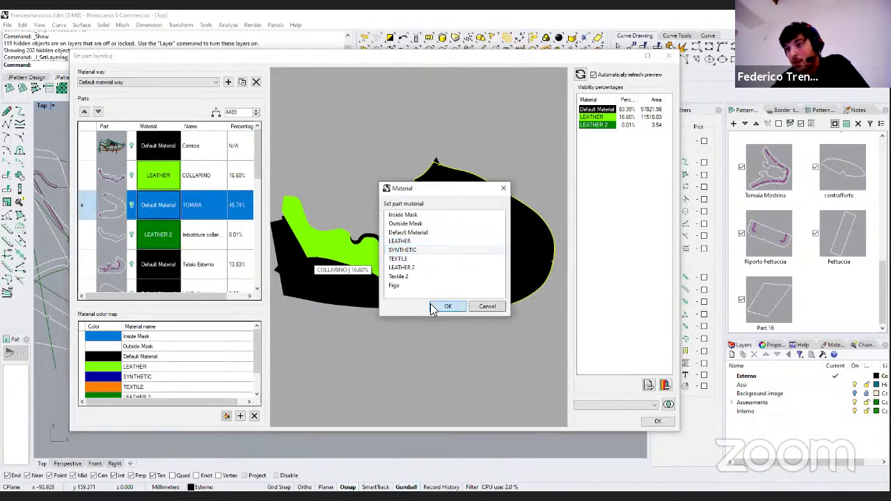
left_click(437, 307)
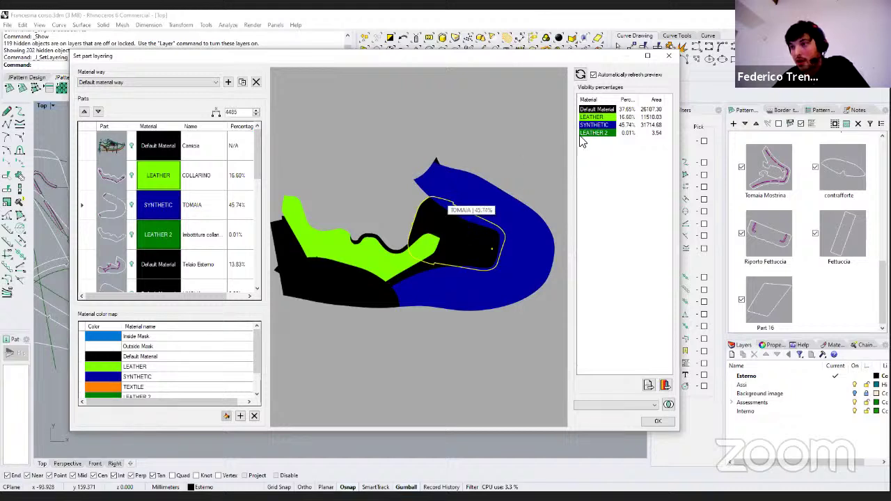
Step: Close the layering window, zoom out to the full pattern, and launch Part Processing Areas
left_click(668, 61)
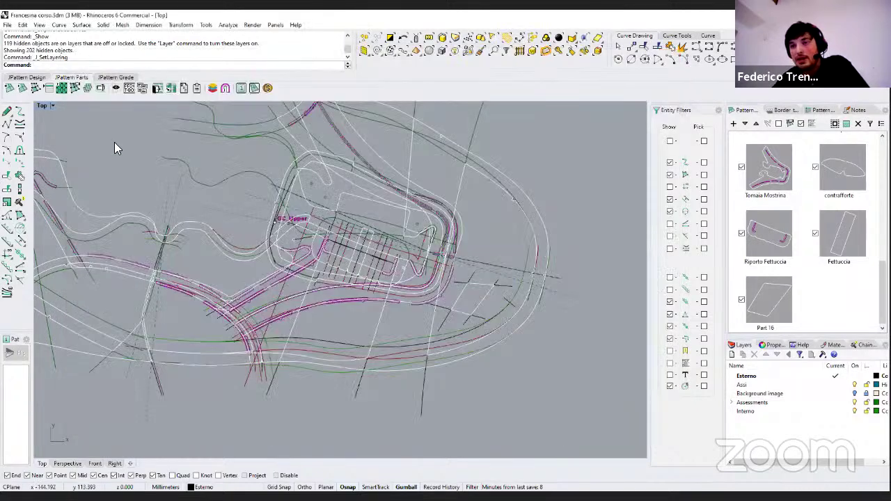
right_click_drag(231, 164, 328, 235)
scroll(455, 342, "down", 4)
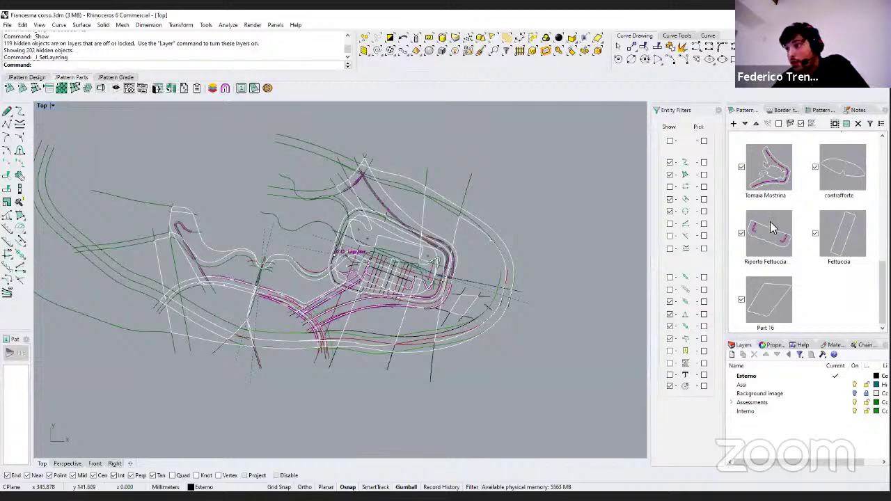
scroll(780, 212, "up", 3)
scroll(782, 208, "up", 3)
left_click(225, 89)
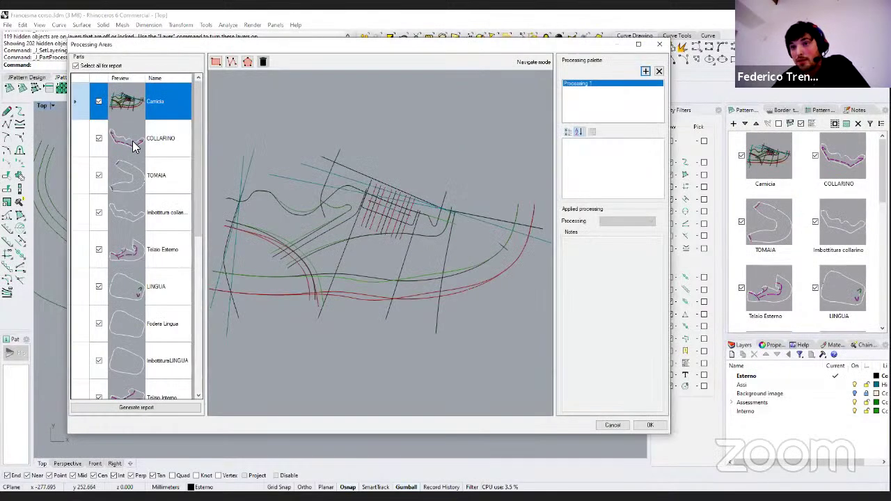
Step: Add a new processing to COLLARINO and name it 'New 1'
left_click(134, 143)
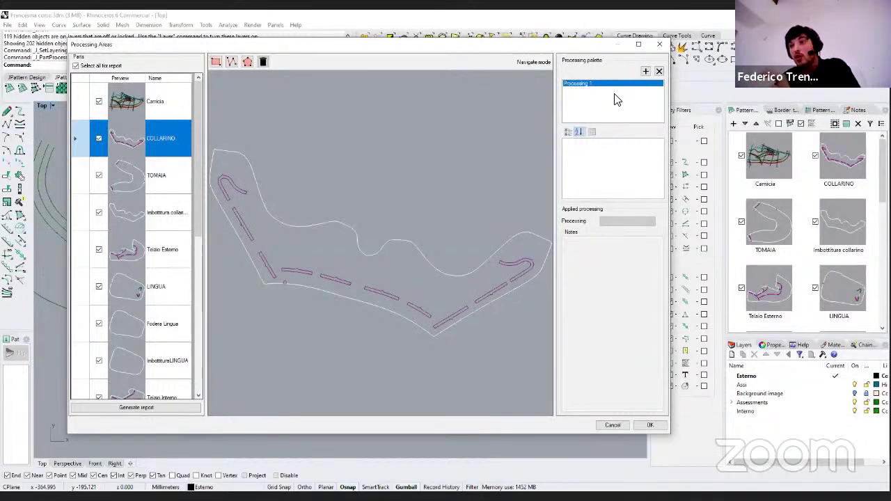
left_click(645, 72)
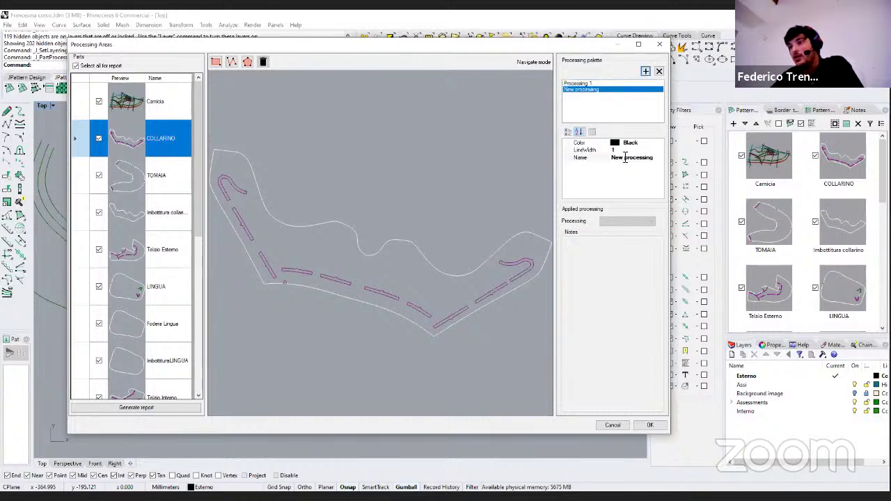
left_click(625, 158)
left_click_drag(653, 158, 592, 165)
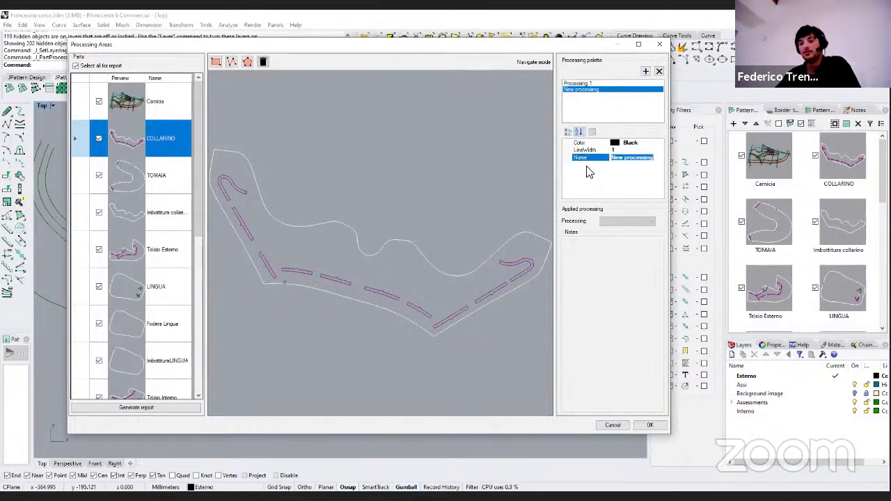
type("New 1")
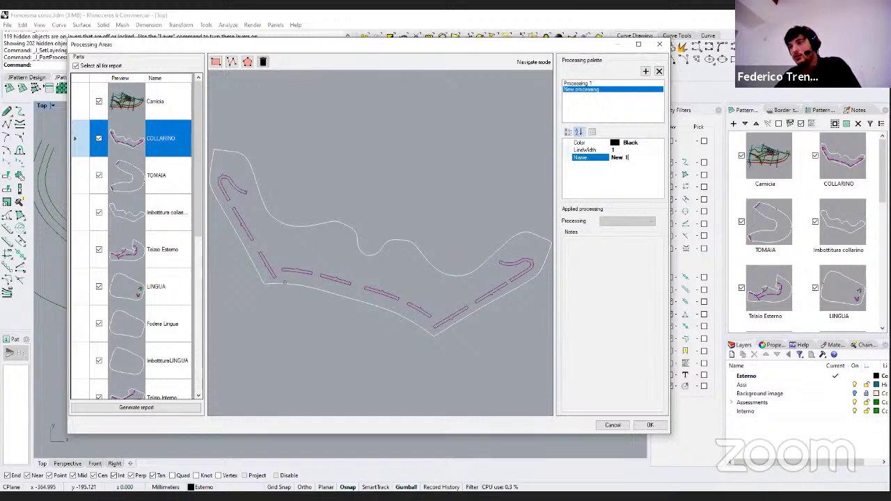
left_click(609, 182)
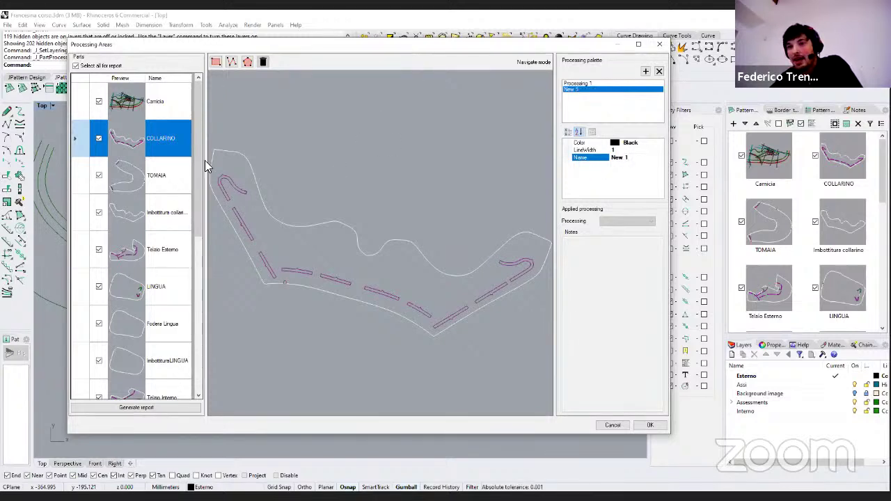
Step: Choose the polygon area drawing tool, then close the Processing Areas window
left_click(231, 62)
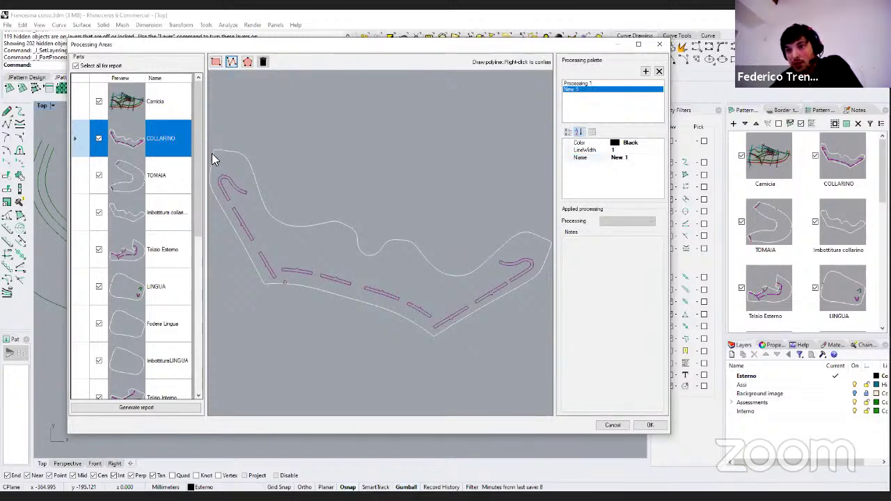
left_click(247, 62)
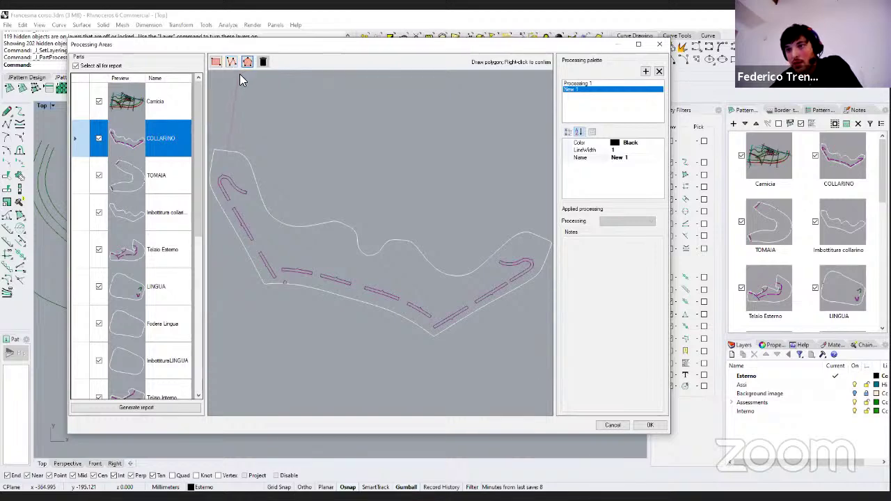
key("Escape")
Step: Draw a red polygonal 'New 1' processing area over the upper middle of COLLARINO
left_click(225, 91)
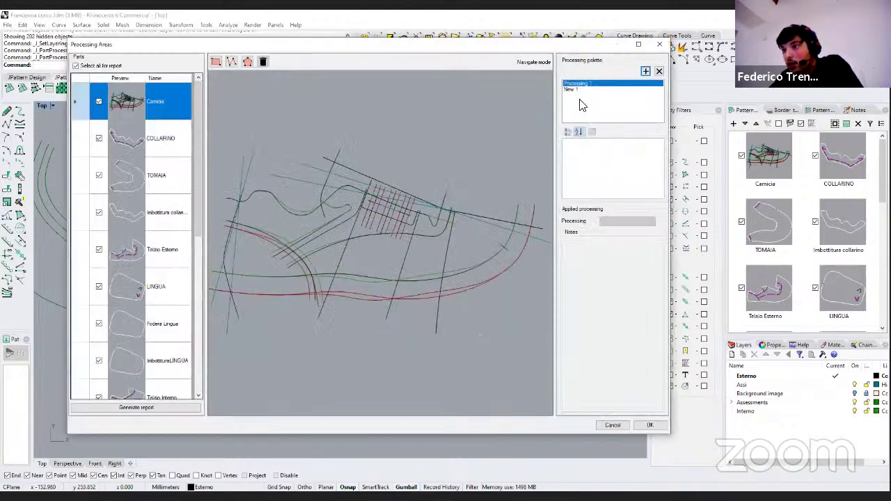
left_click(578, 90)
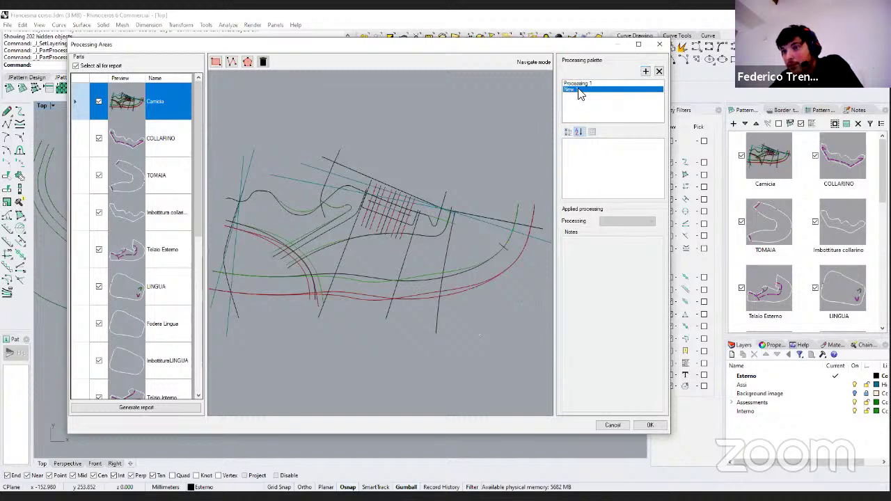
left_click(248, 63)
left_click(115, 142)
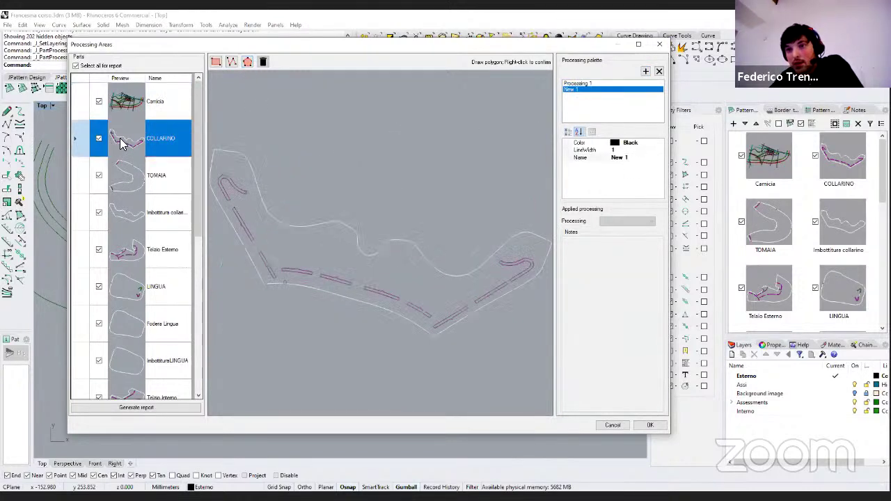
left_click(248, 62)
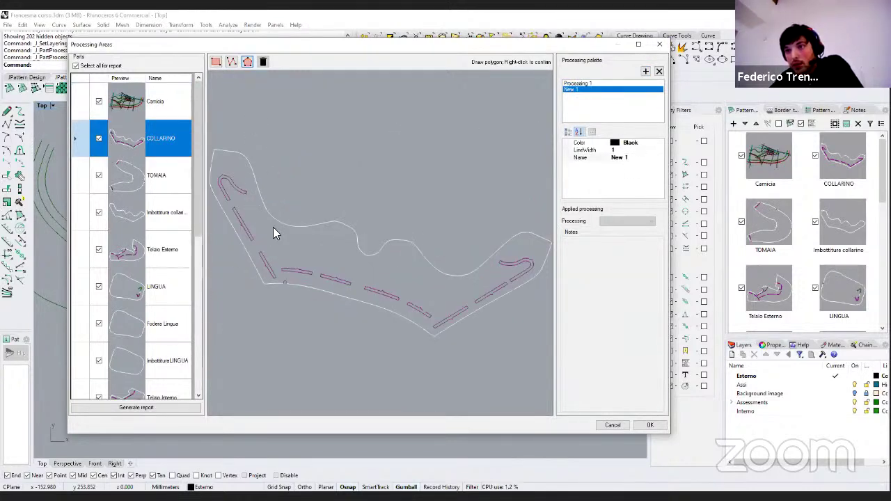
left_click(280, 226)
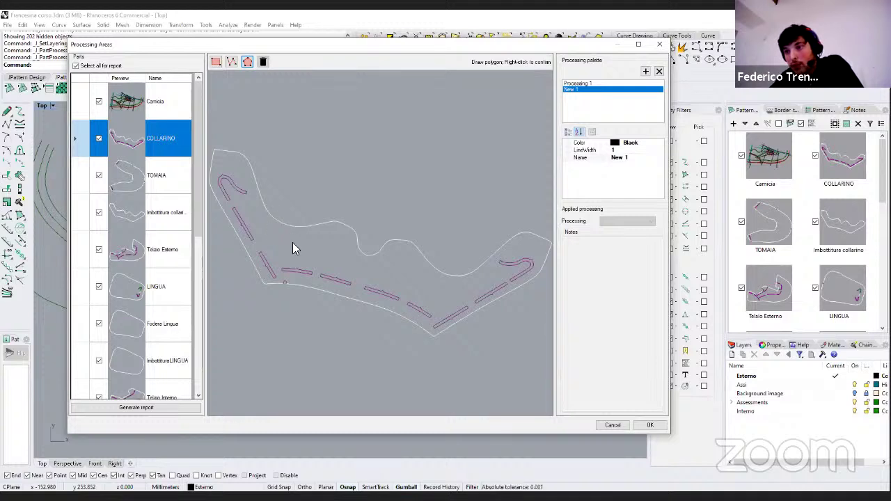
left_click(333, 259)
left_click(361, 263)
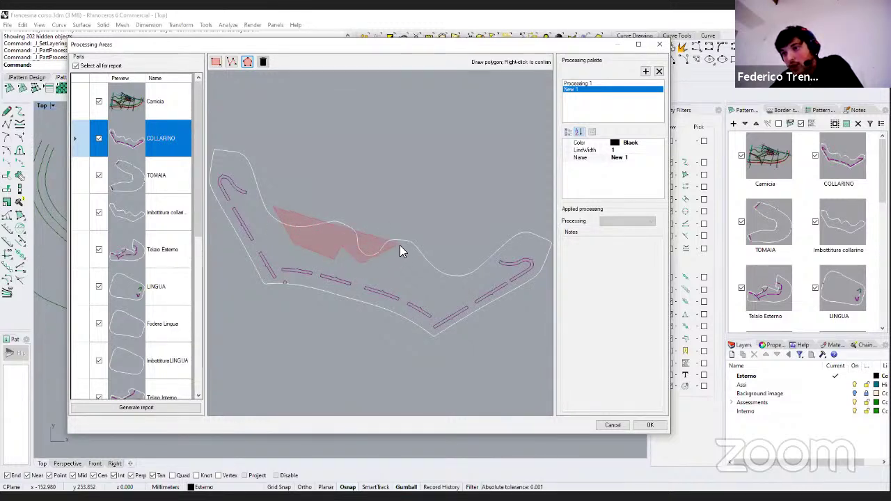
right_click(453, 246)
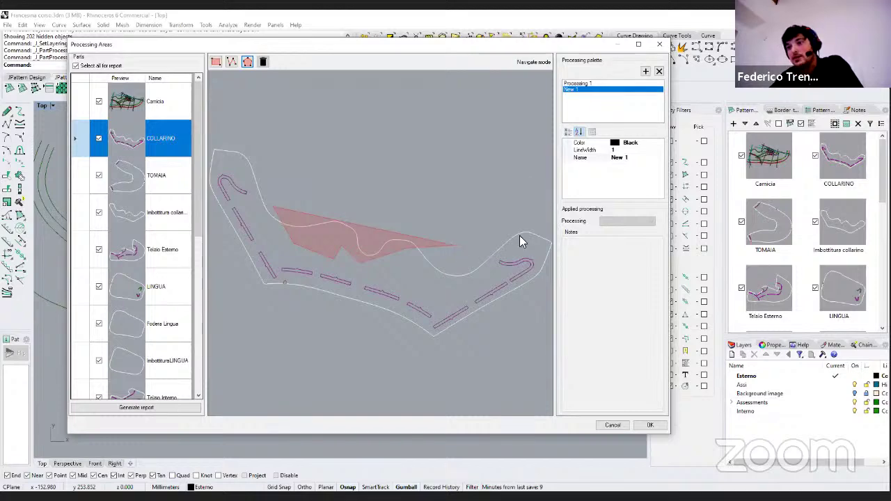
Step: Close the Processing Areas window, accepting the missing processing association warning
left_click_drag(420, 46, 489, 66)
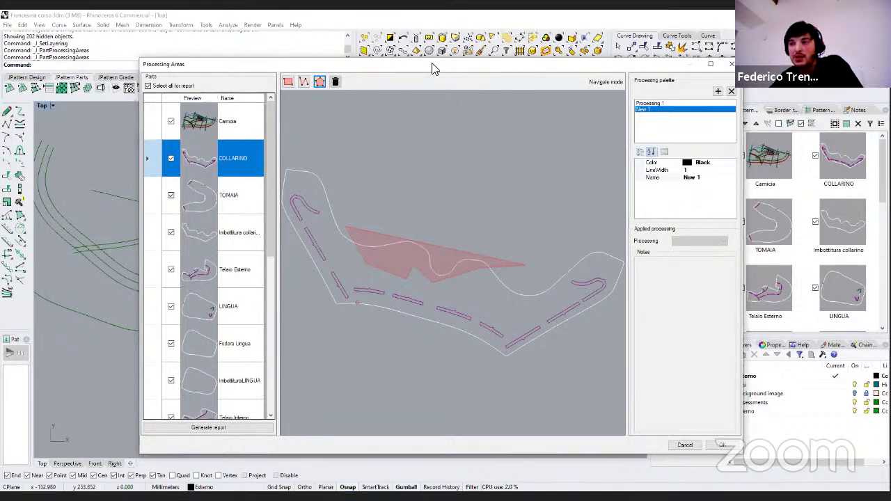
left_click_drag(432, 67, 377, 56)
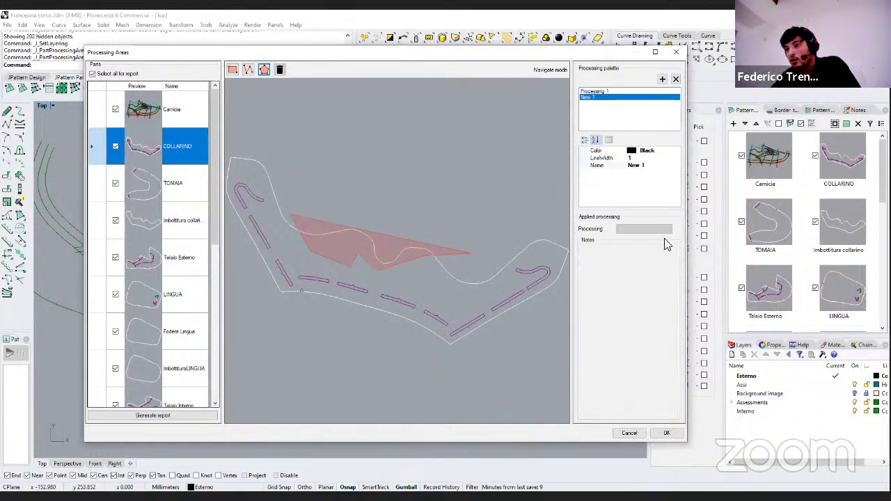
scroll(163, 250, "down", 3)
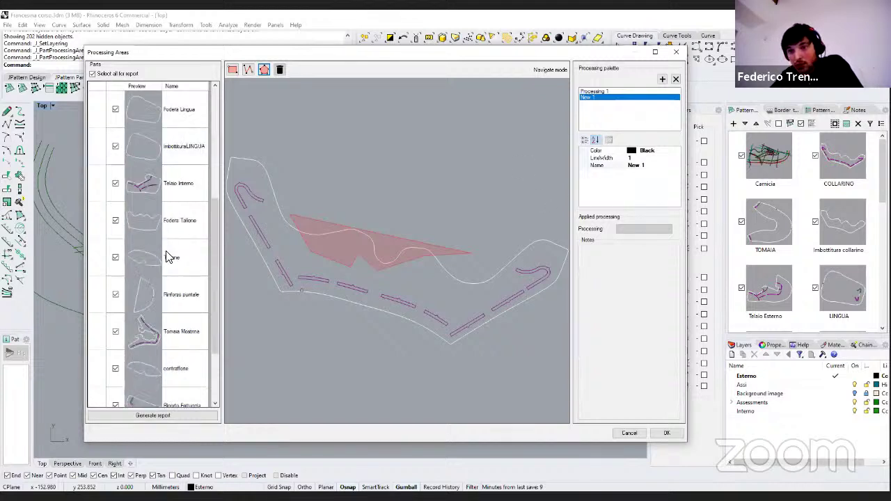
scroll(167, 257, "up", 3)
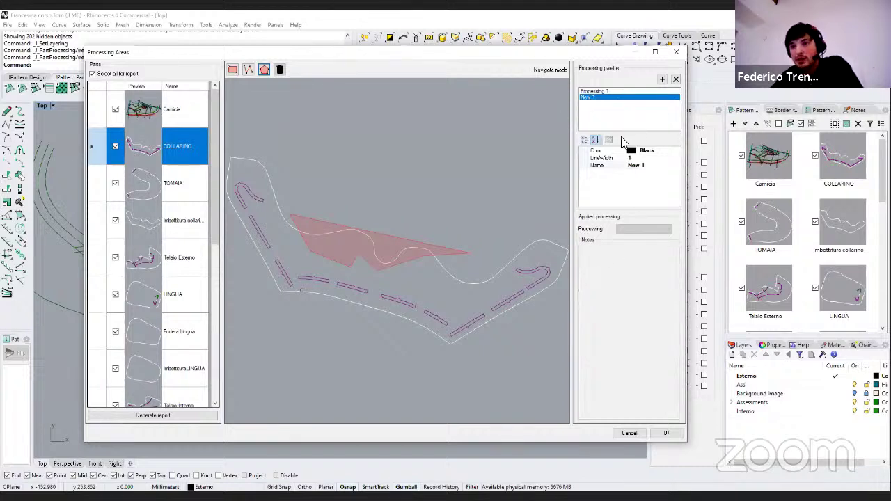
left_click(677, 53)
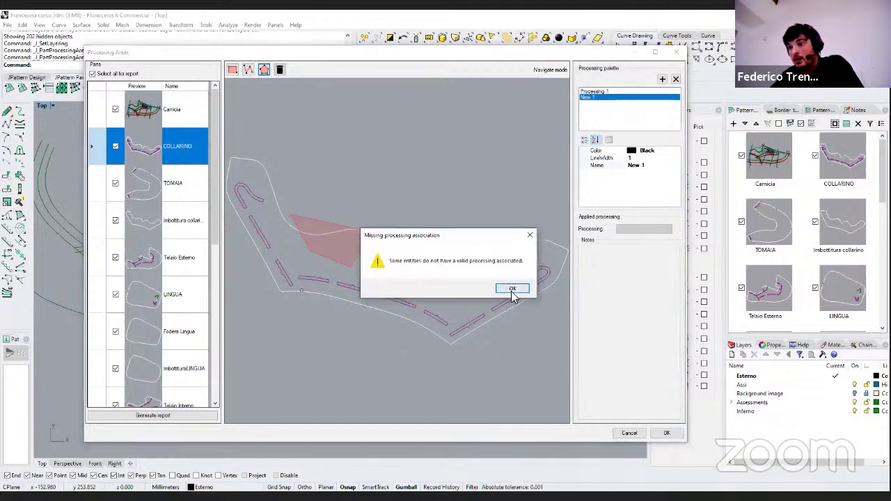
left_click(512, 291)
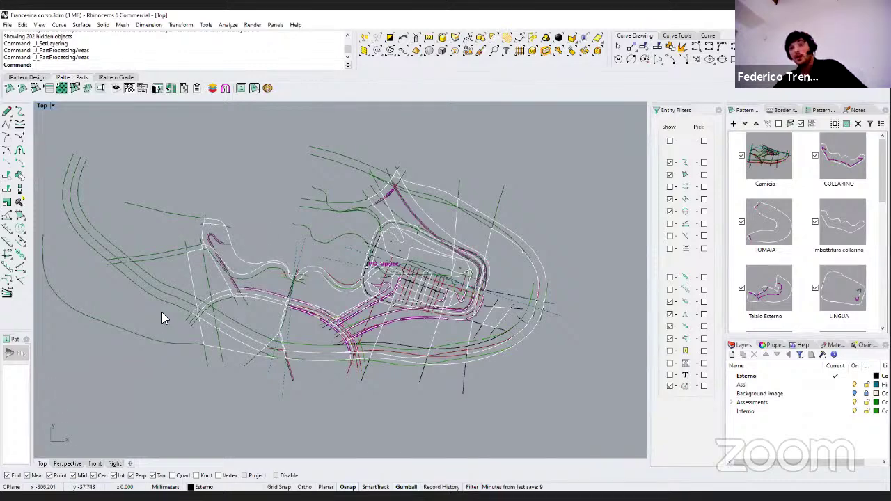
Step: Run the costing tool on COLLARINO, exporting only active parts at sample size
scroll(223, 269, "down", 2)
right_click_drag(65, 196, 92, 217)
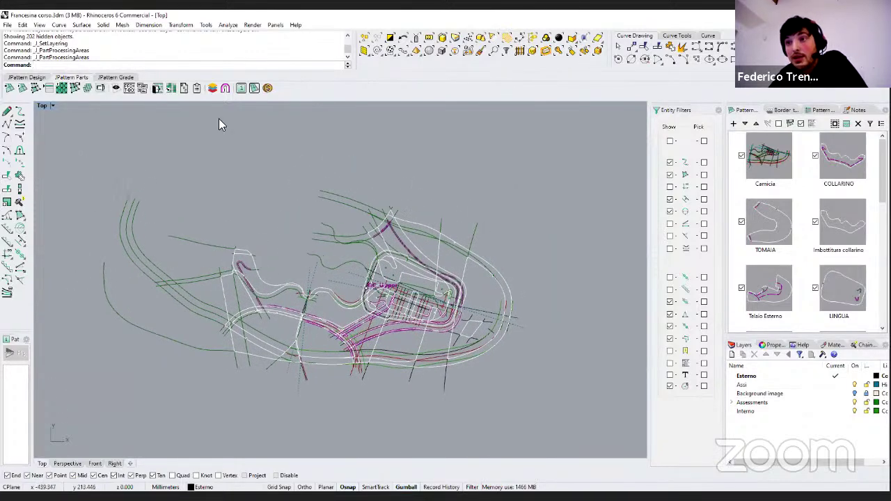
left_click(268, 88)
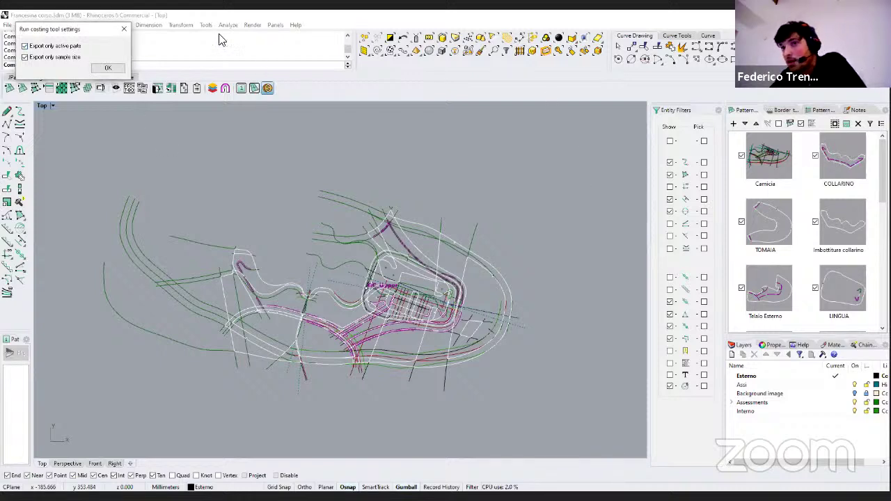
left_click(123, 33)
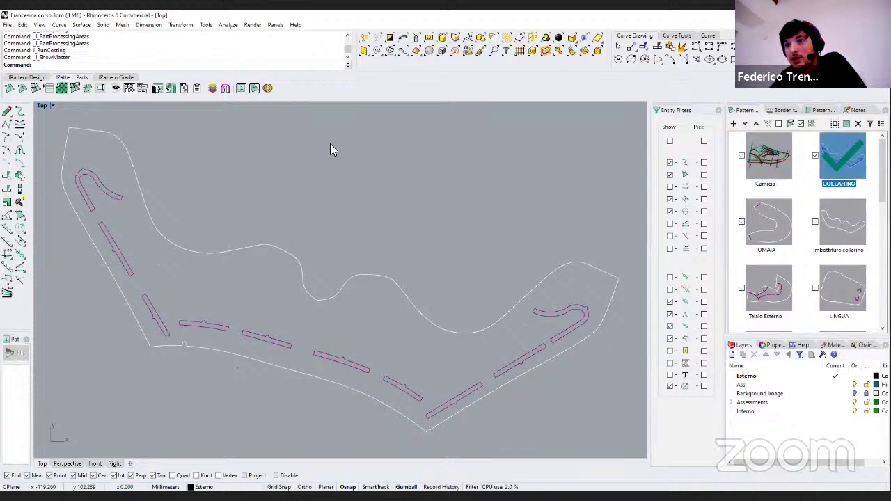
scroll(330, 144, "down", 2)
left_click(267, 88)
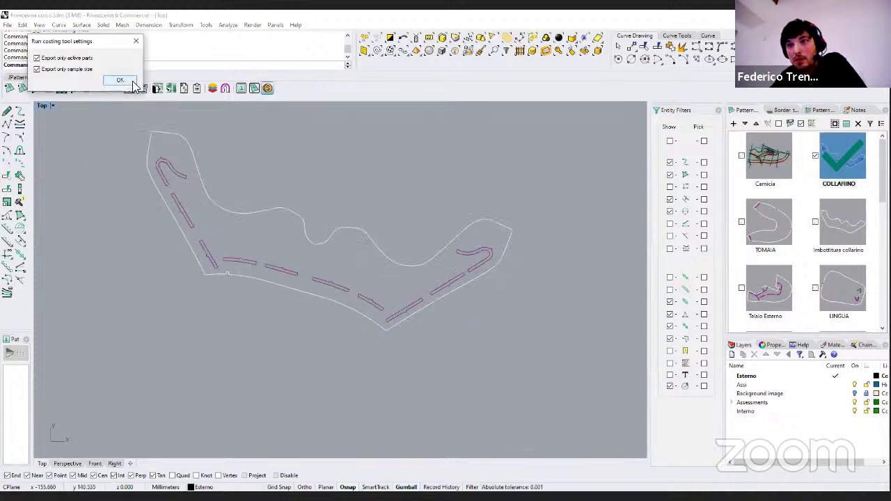
left_click(120, 82)
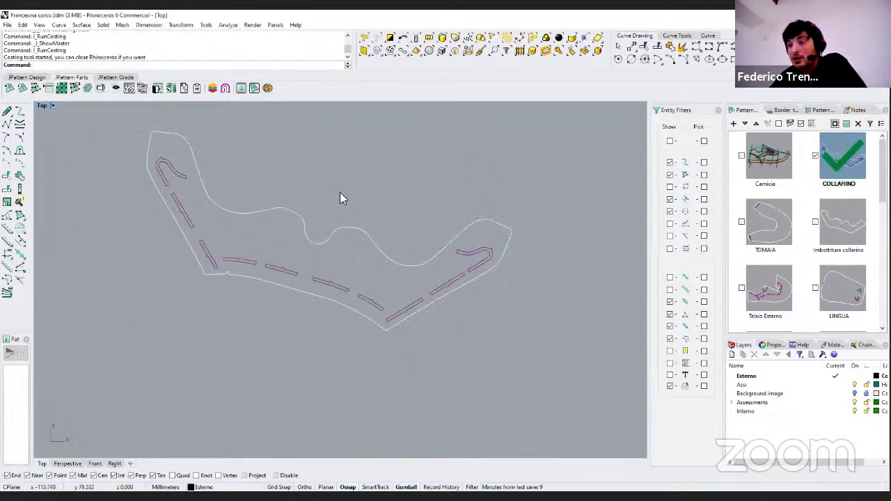
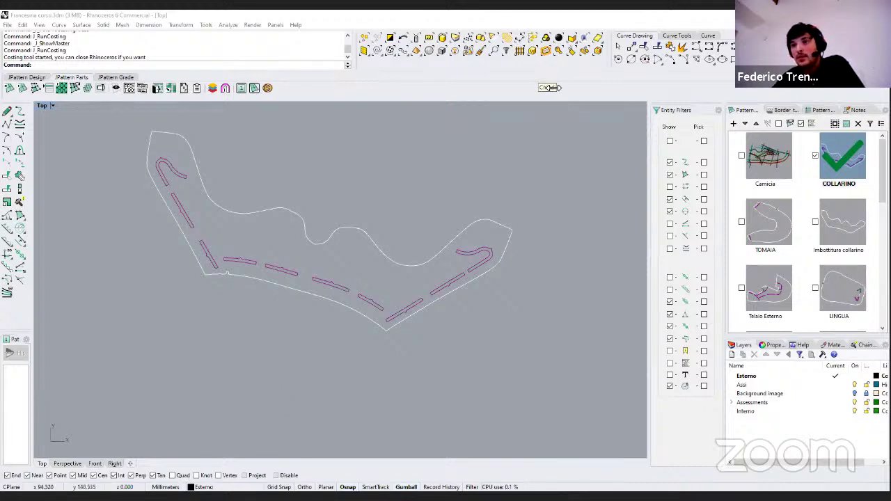
Step: Show all 191 hidden objects so the full layered shoe pattern fills the Top view
scroll(330, 189, "down", 3)
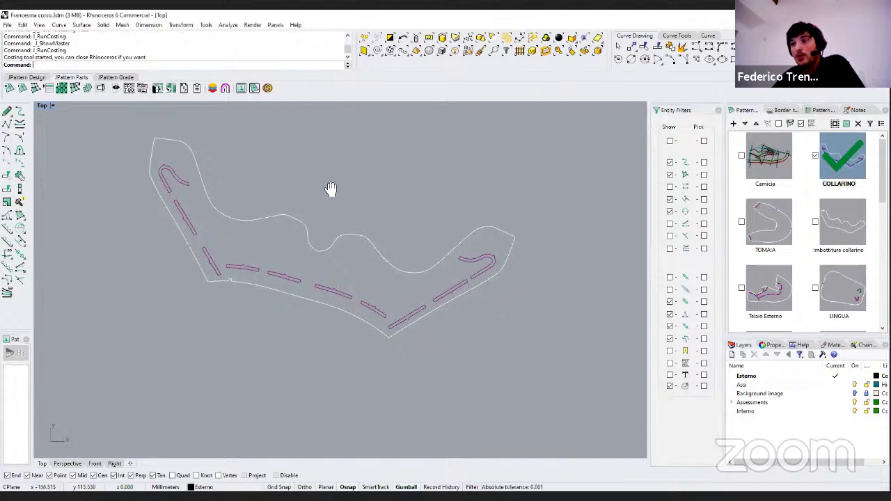
middle_click(448, 177)
right_click(419, 154)
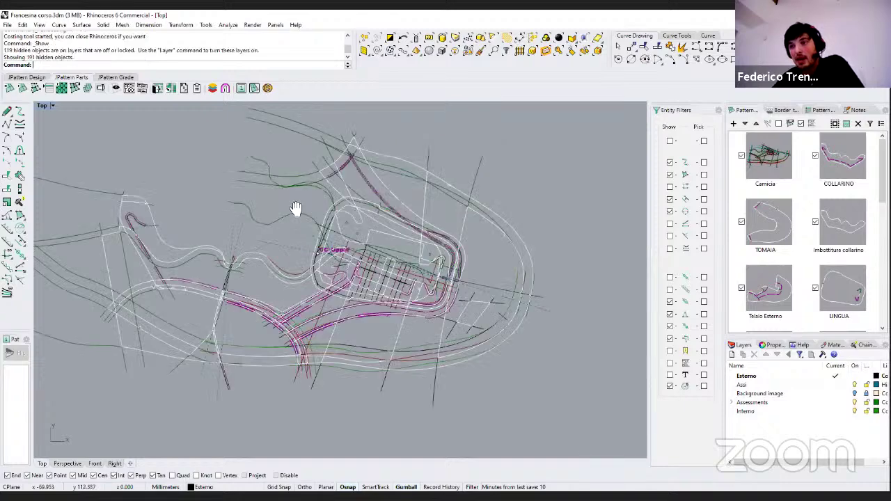
scroll(348, 208, "down", 2)
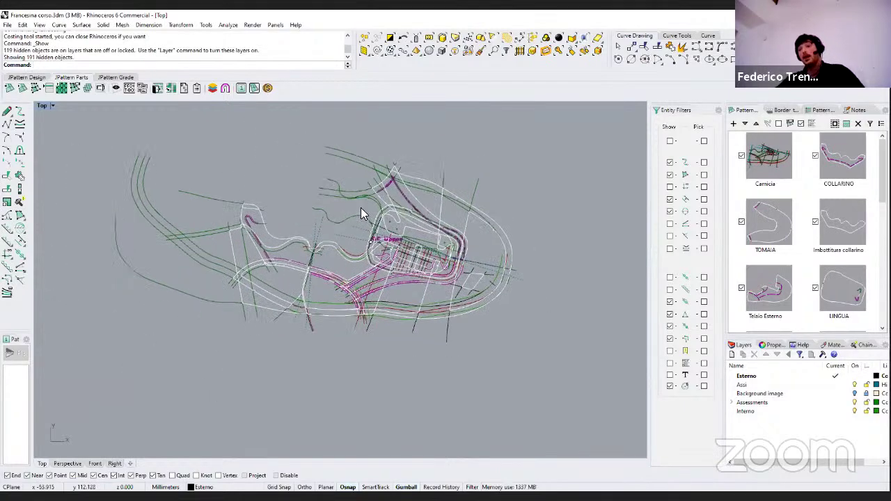
right_click_drag(152, 164, 156, 189)
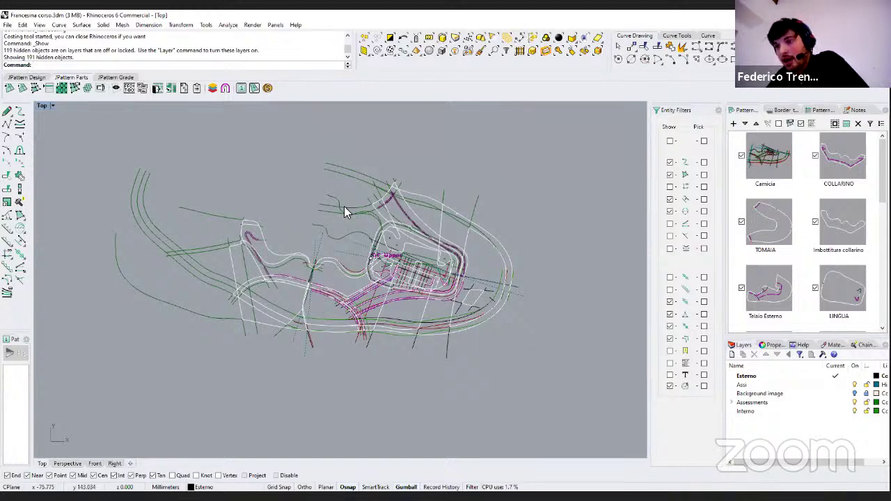
scroll(348, 211, "up", 3)
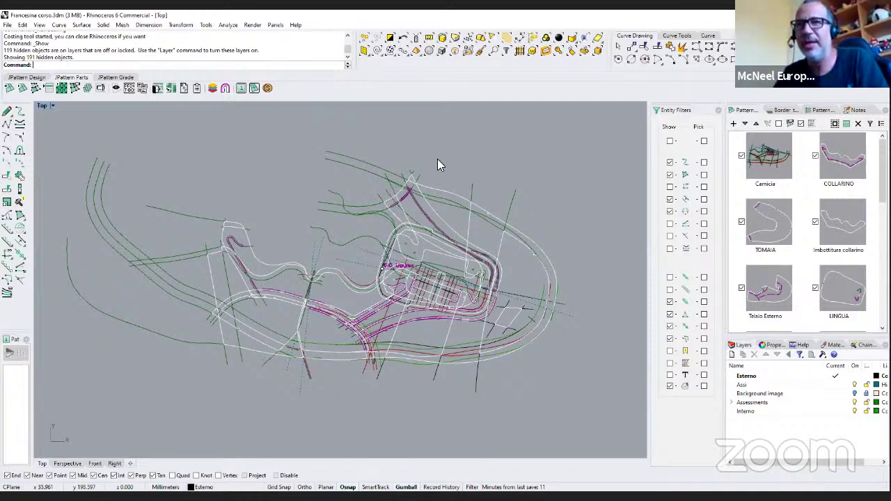
right_click_drag(436, 163, 444, 167)
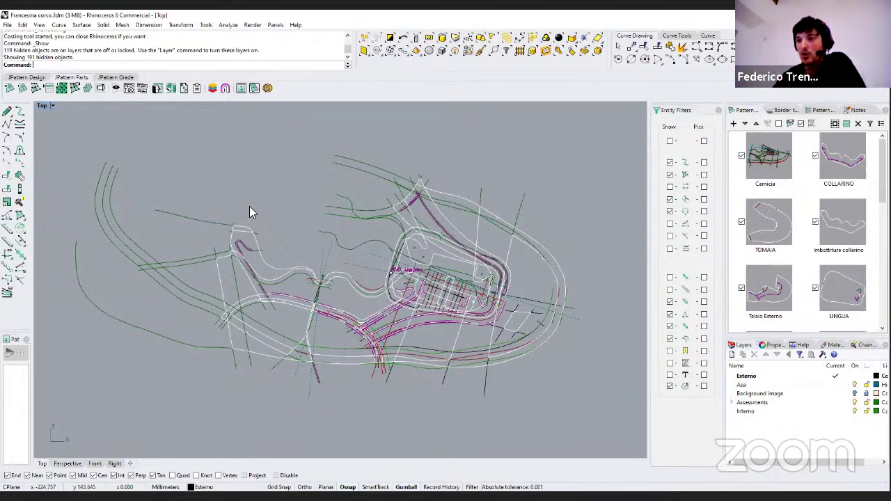
key("Left")
key("Up")
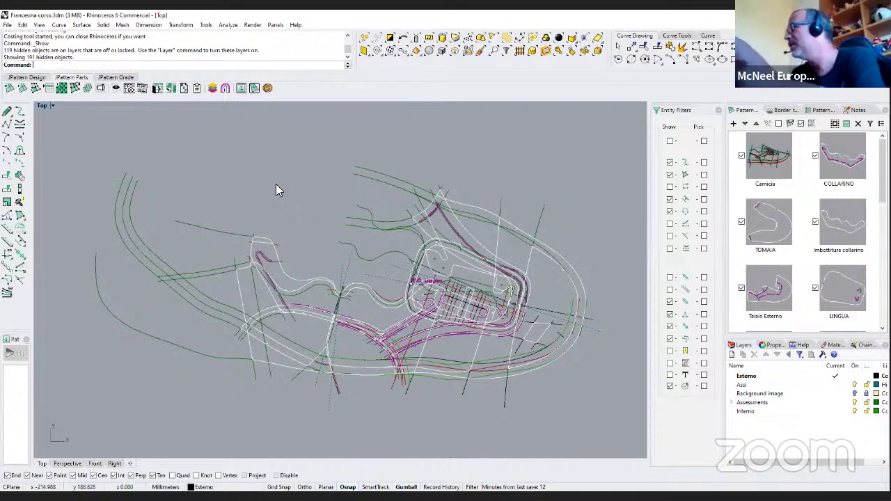
key("Right")
key("Up")
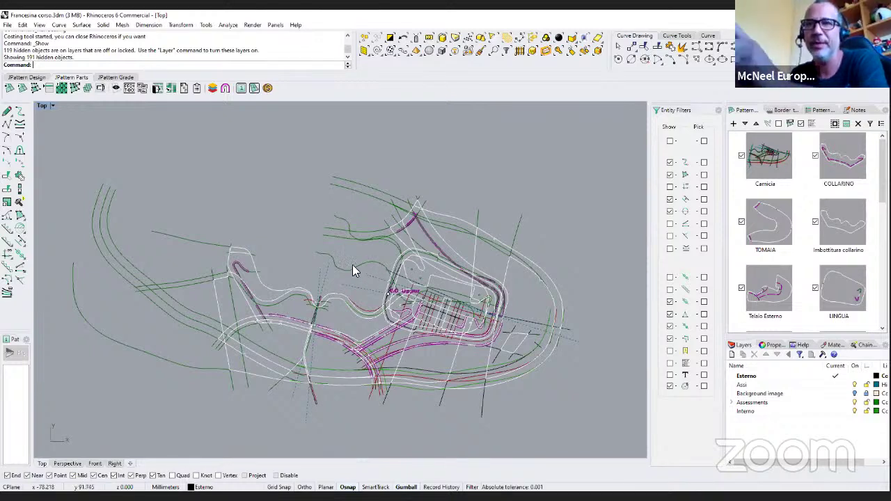
right_click_drag(344, 255, 351, 252)
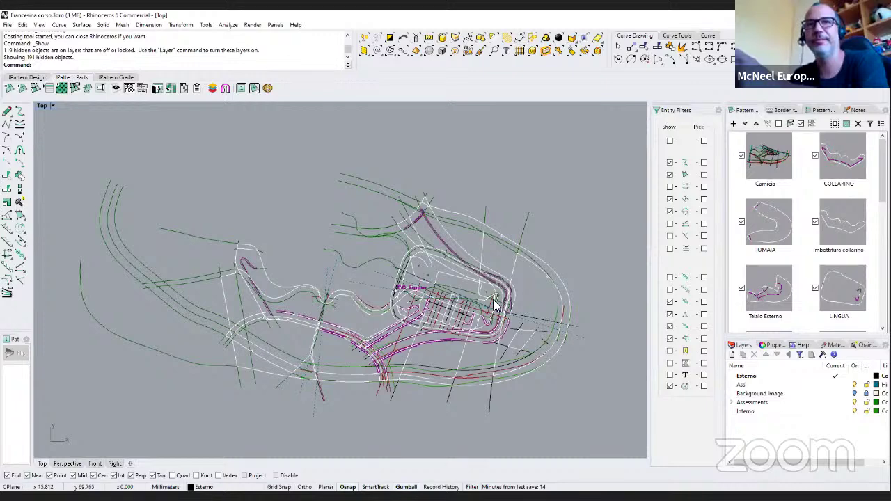
scroll(496, 307, "up", 3)
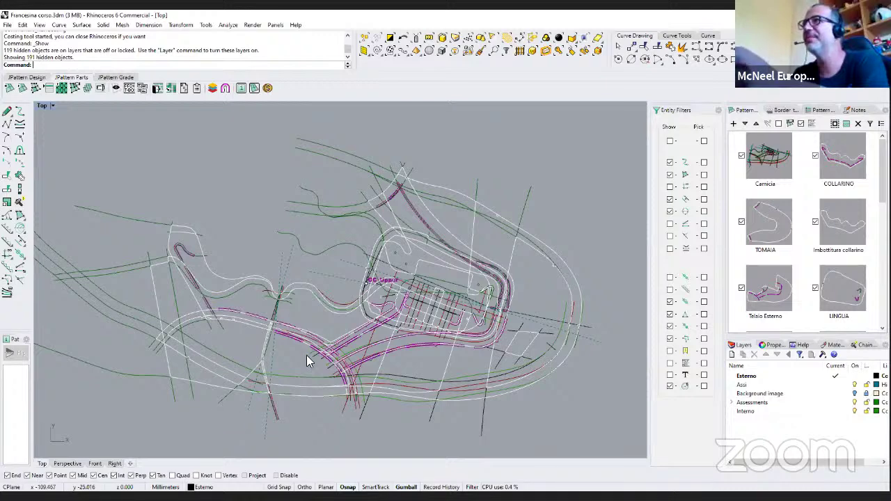
scroll(308, 358, "down", 4)
scroll(373, 326, "up", 3)
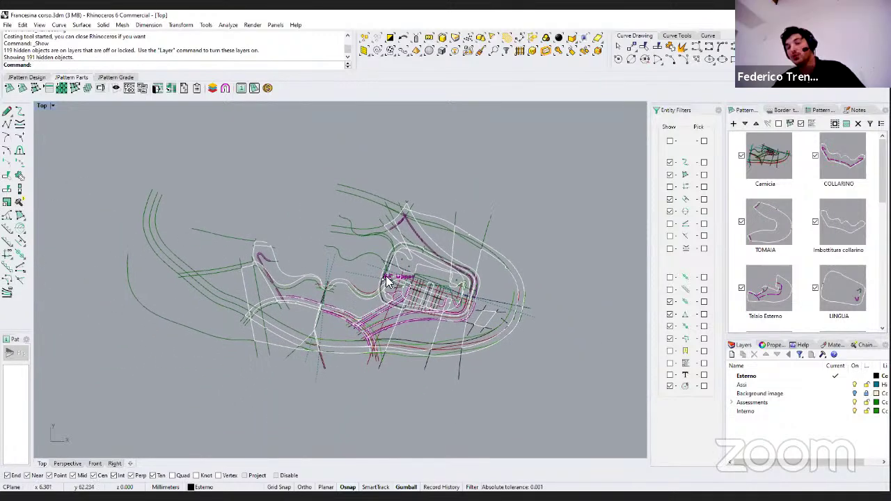
scroll(374, 286, "up", 2)
scroll(362, 277, "up", 4)
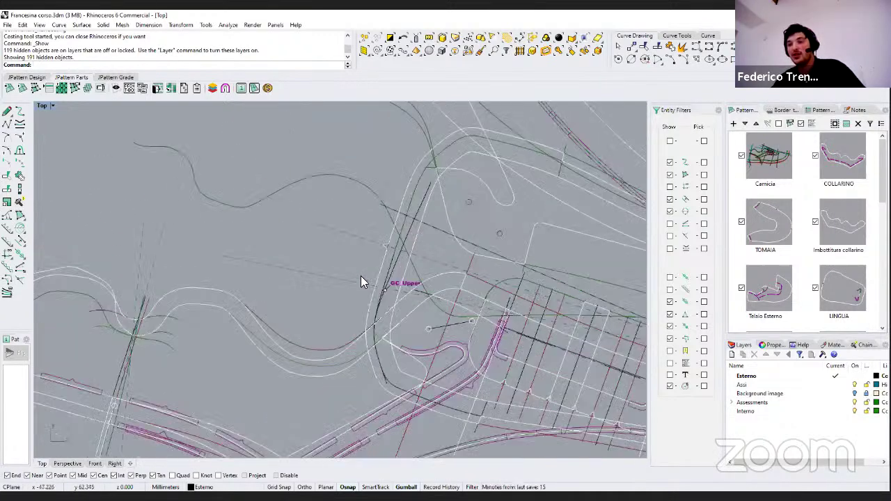
scroll(362, 274, "down", 2)
scroll(362, 276, "down", 3)
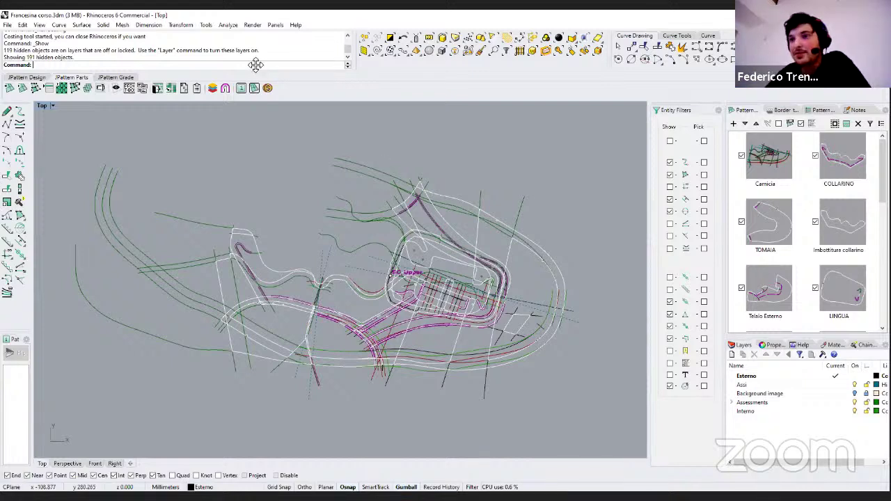
Step: Isolate the COLLARINO piece and open the costing tool settings with both export options ticked
right_click_drag(327, 234, 299, 236)
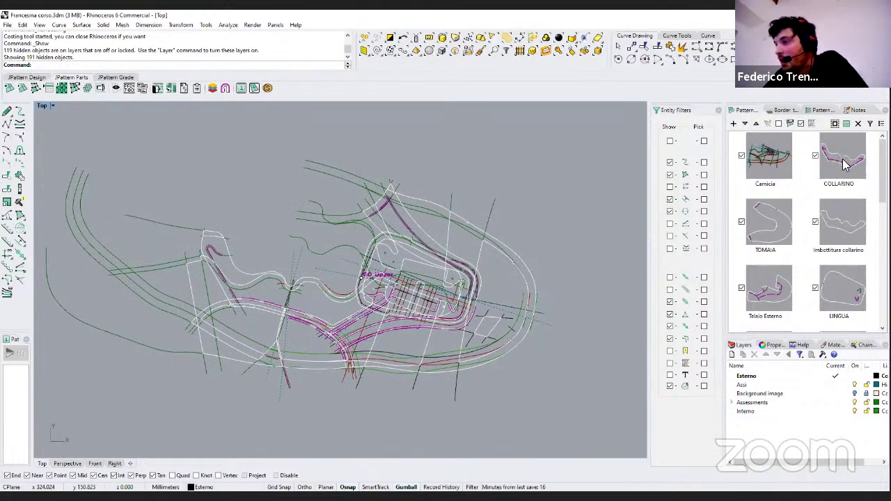
left_click(841, 164)
scroll(352, 237, "down", 4)
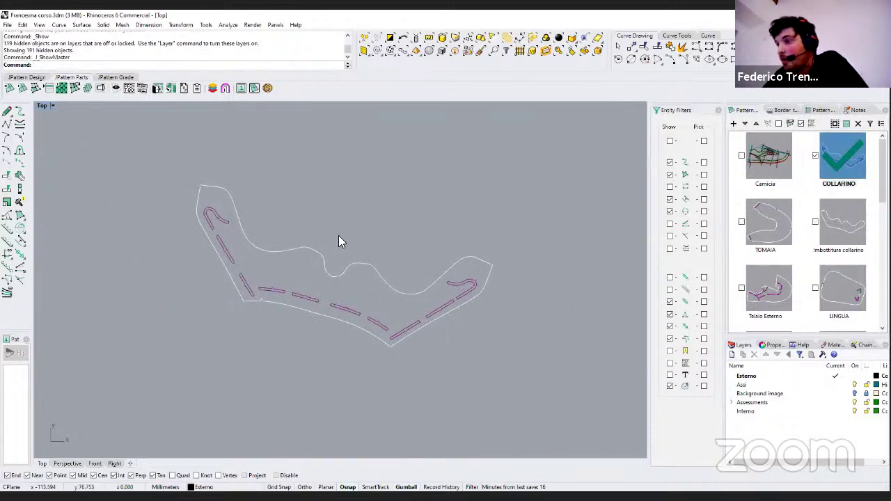
left_click(267, 89)
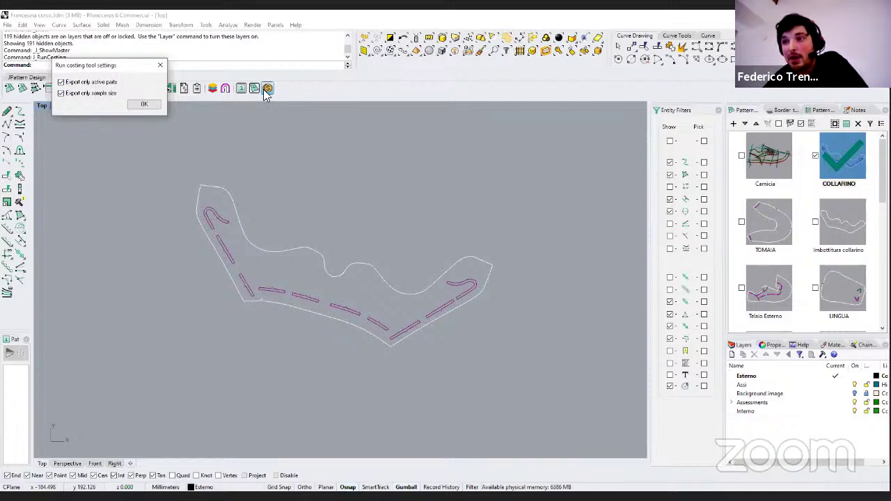
Step: Start costing with 'Export only active parts' and 'Export only sample size' kept checked
left_click(145, 105)
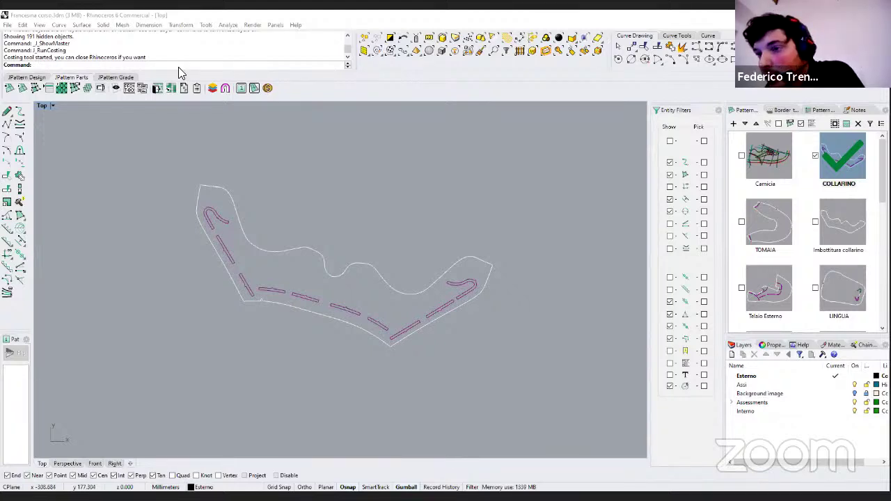
Step: Switch to Jevero Cost and bring up the Materials setup page listing the eight materials
key("alt+Tab")
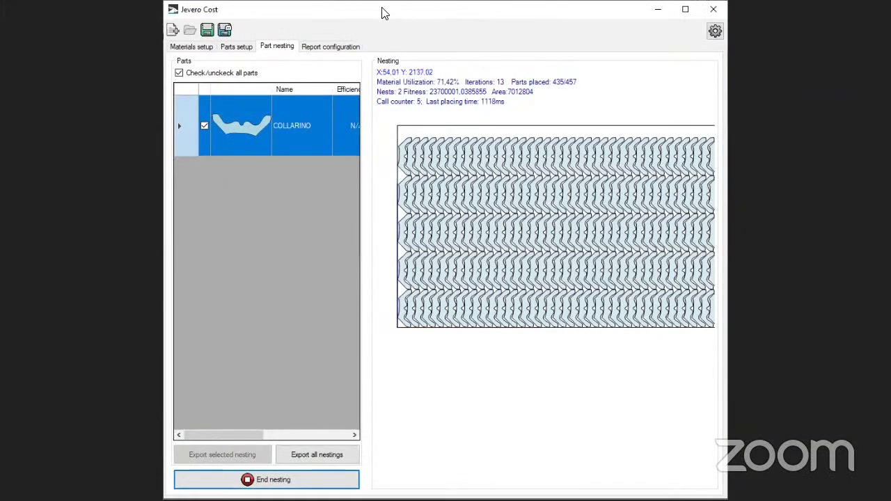
left_click(239, 48)
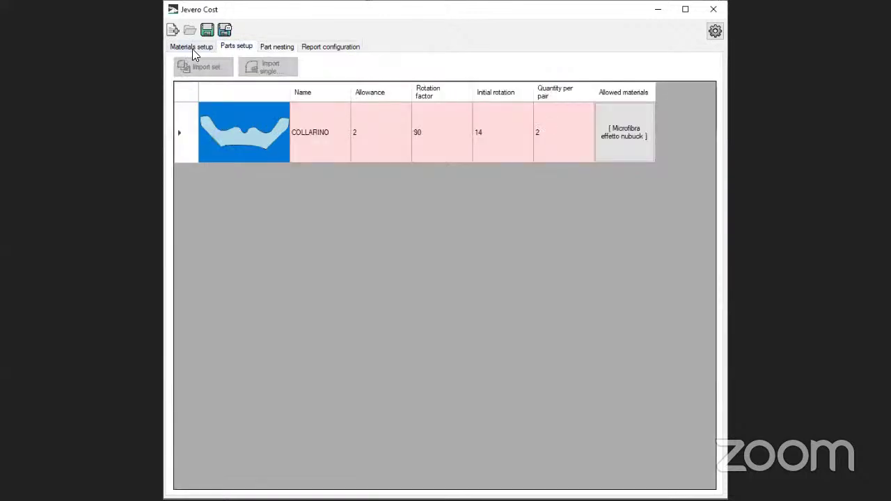
left_click(192, 48)
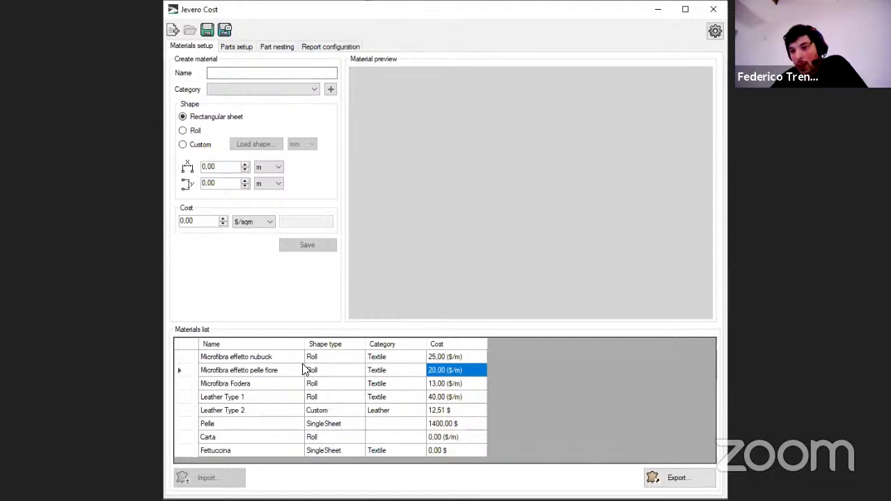
Step: Draft a new Textile roll material named 'Text1', then show the COLLARINO parts setup table
left_click(452, 383)
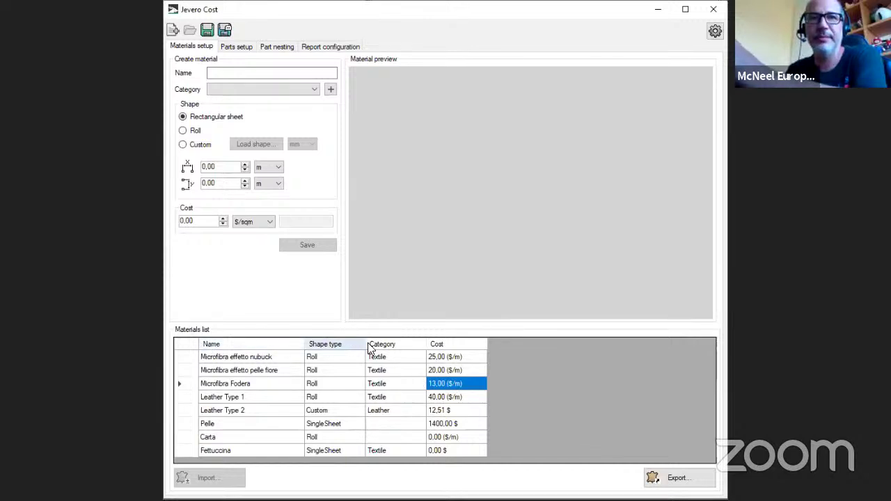
left_click(266, 75)
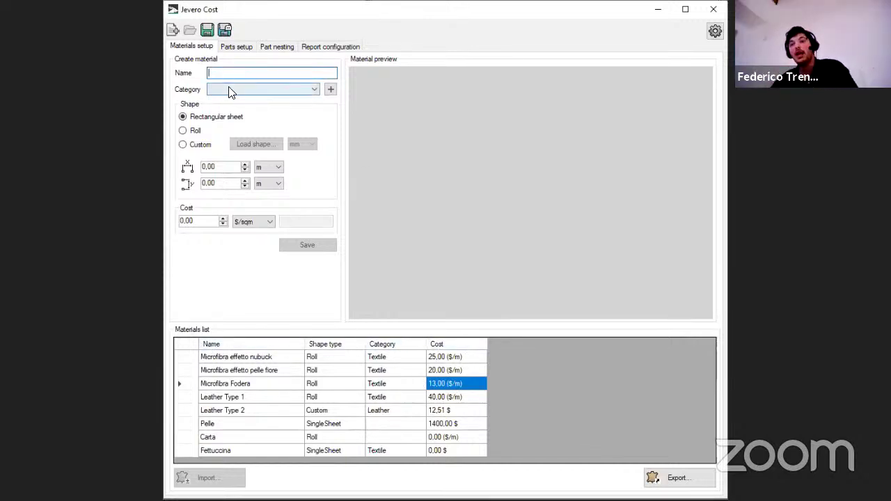
left_click(238, 91)
left_click(249, 109)
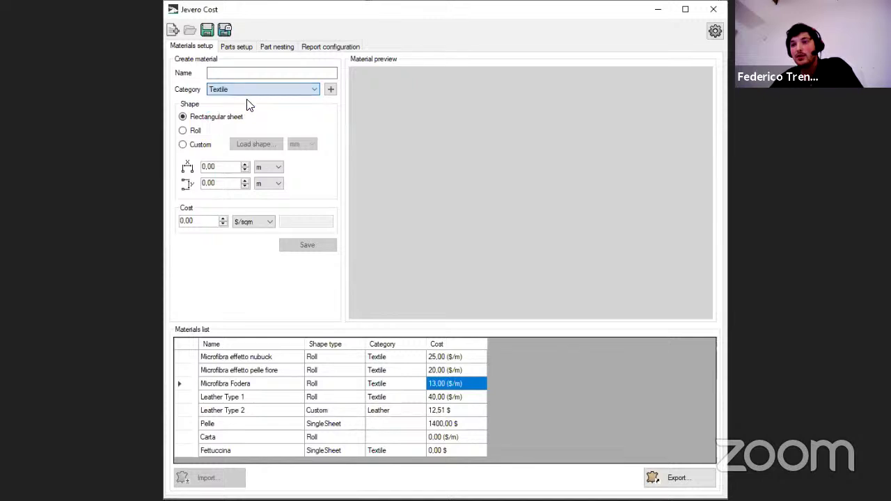
left_click(247, 74)
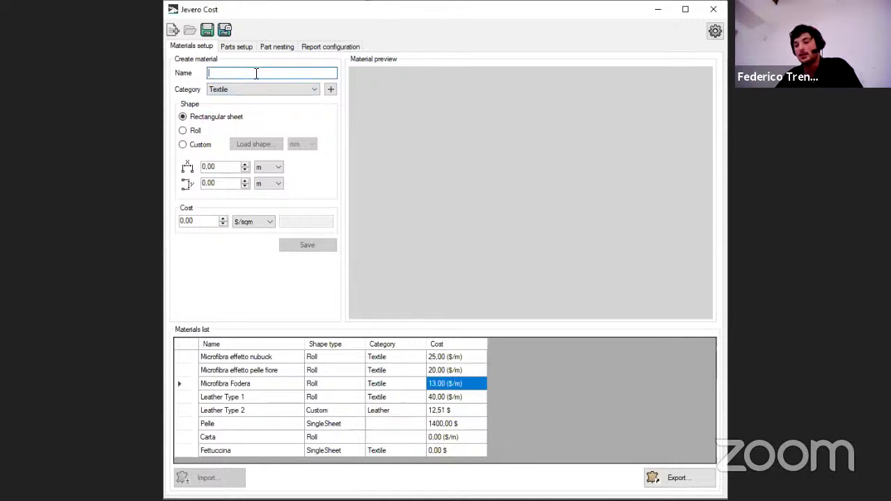
type("Text1")
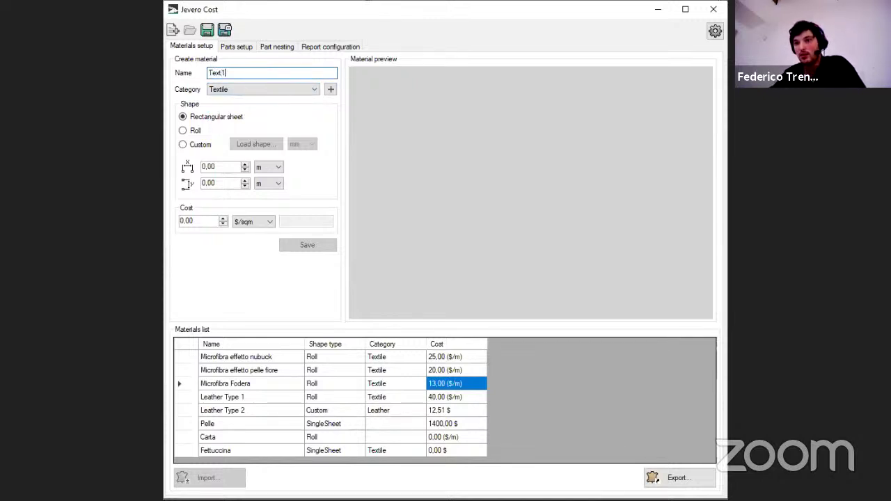
left_click(183, 130)
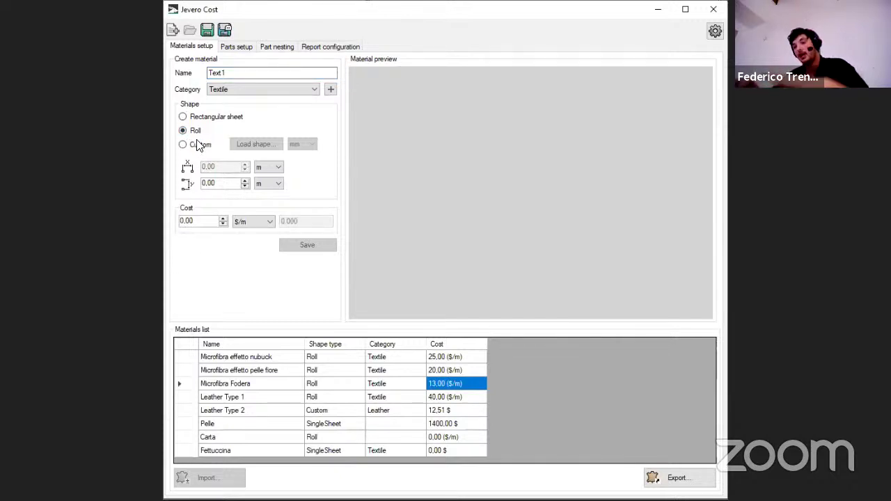
left_click(197, 221)
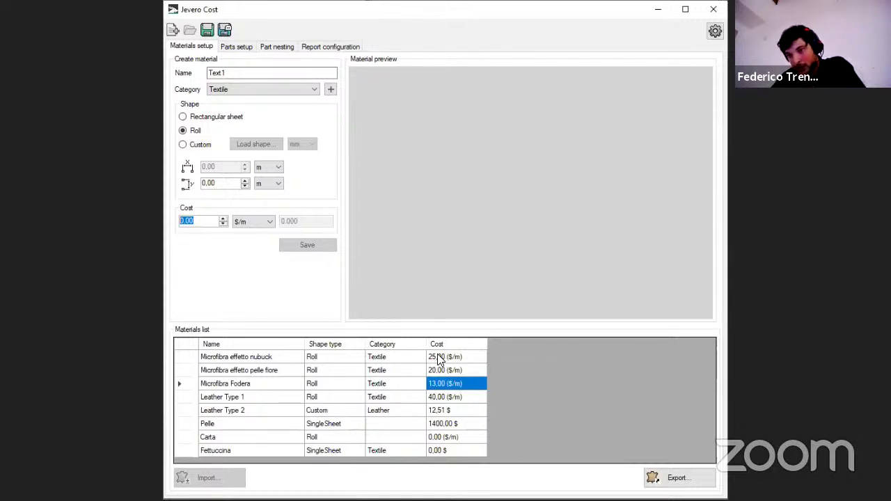
left_click(237, 49)
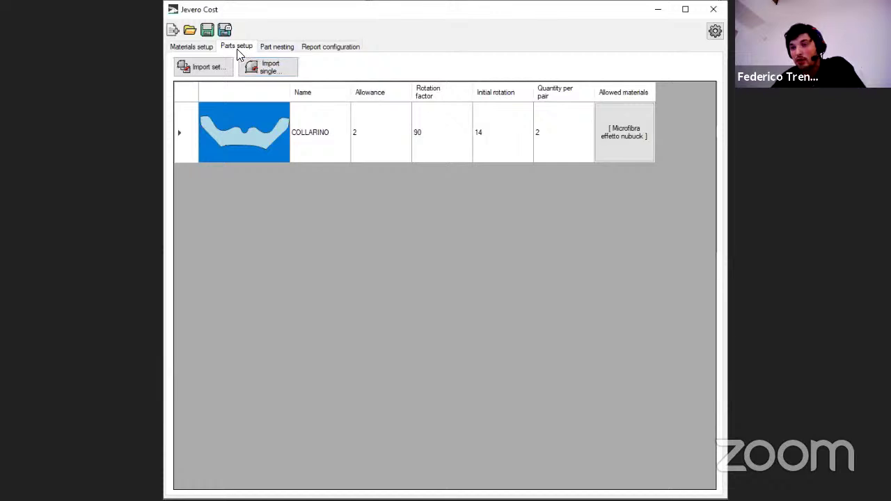
Step: Check COLLARINO's allowance and part rotation settings
left_click(360, 131)
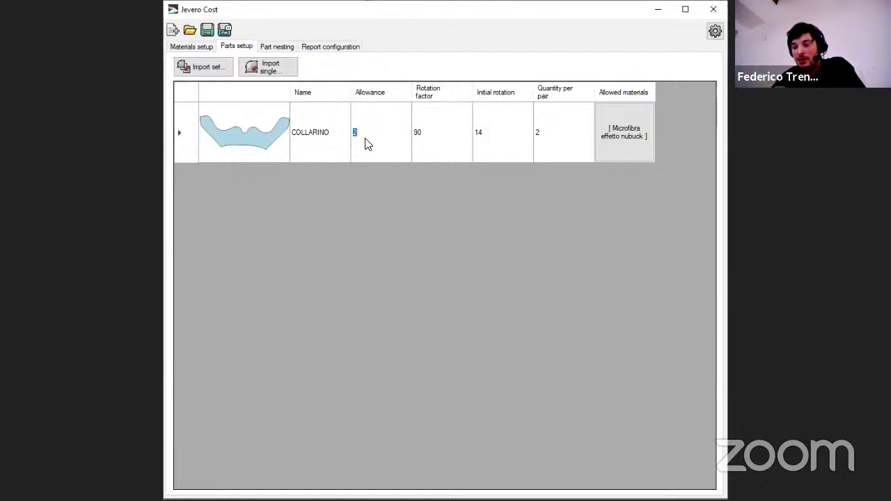
left_click(238, 130)
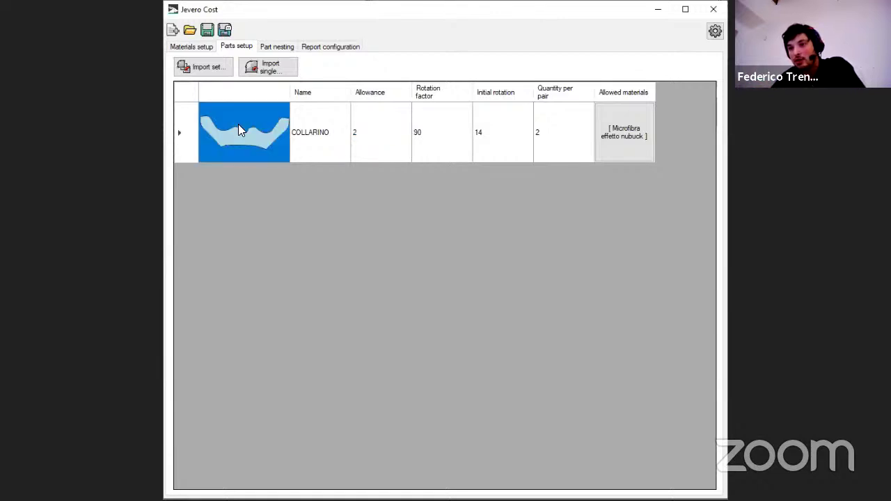
double_click(238, 127)
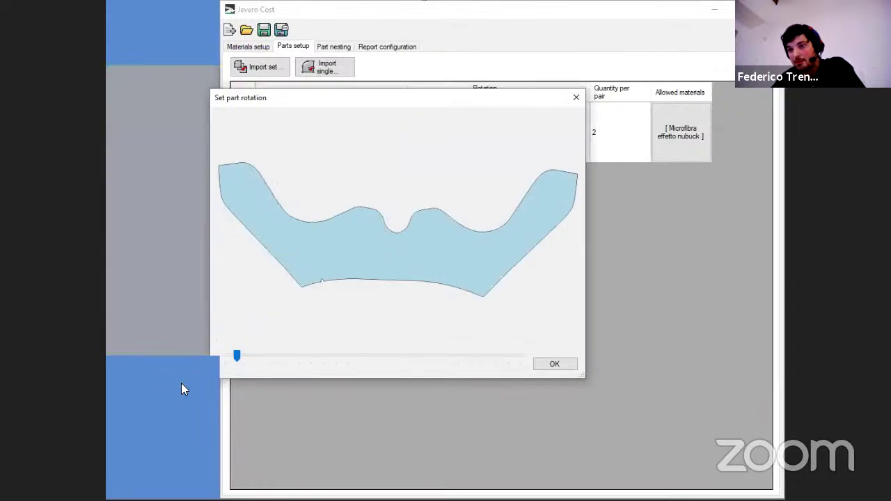
left_click_drag(249, 362, 249, 360)
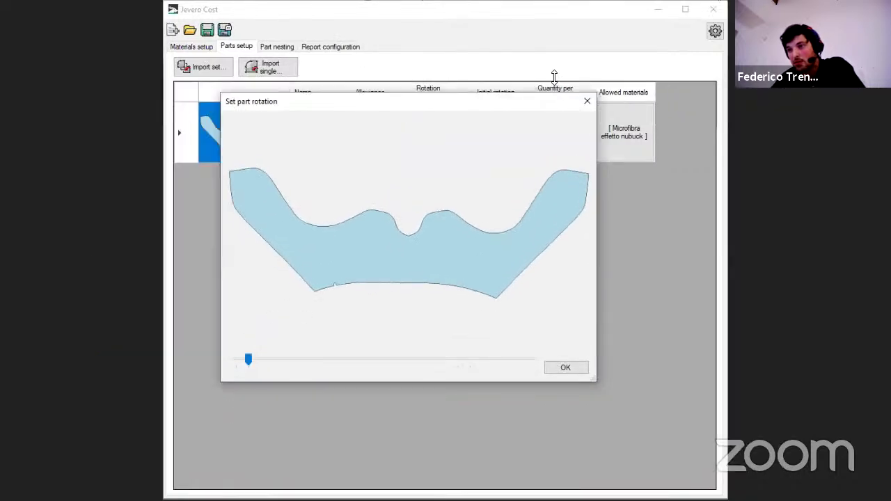
left_click(588, 104)
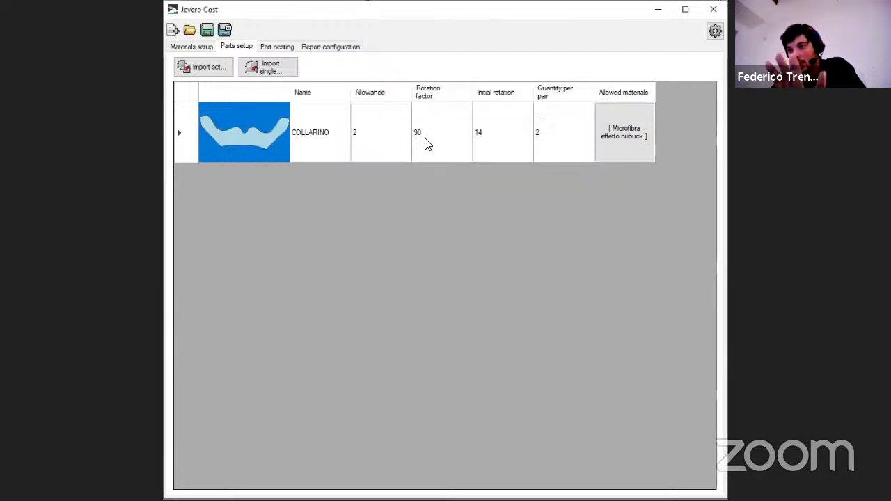
Step: Keep COLLARINO's allowed material as Microfibra effetto nubuck and go to Part nesting
left_click(620, 137)
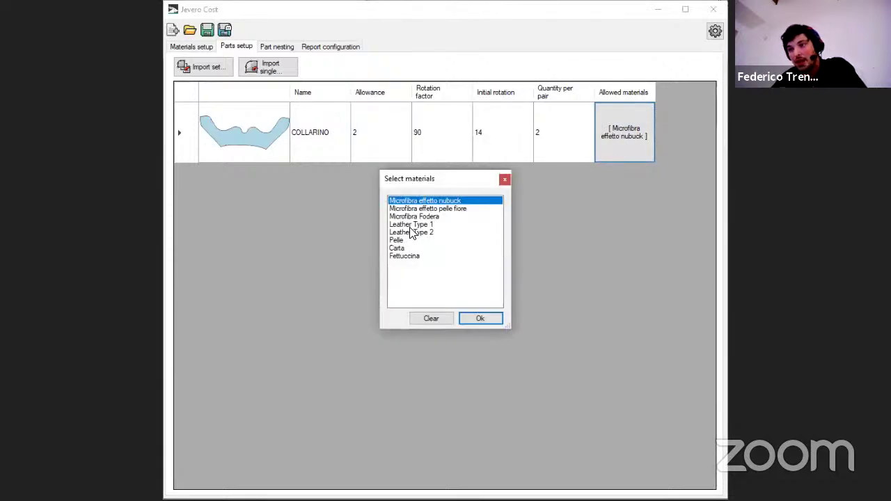
left_click(505, 180)
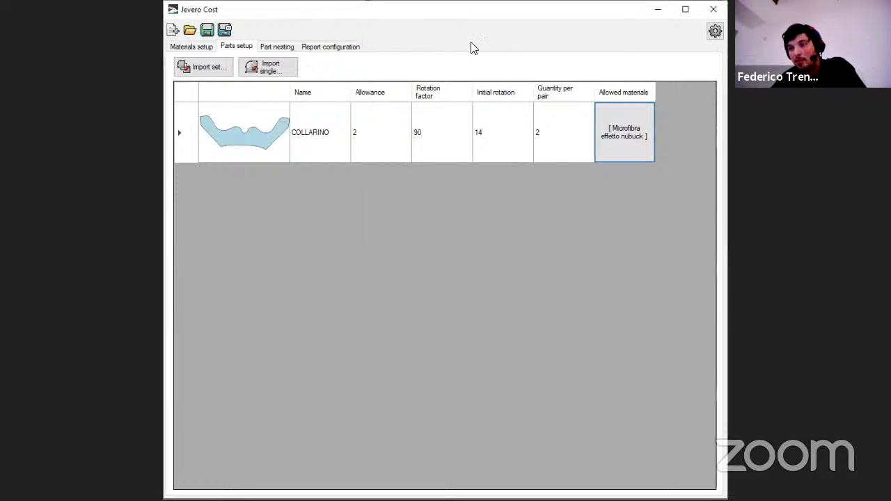
left_click(273, 48)
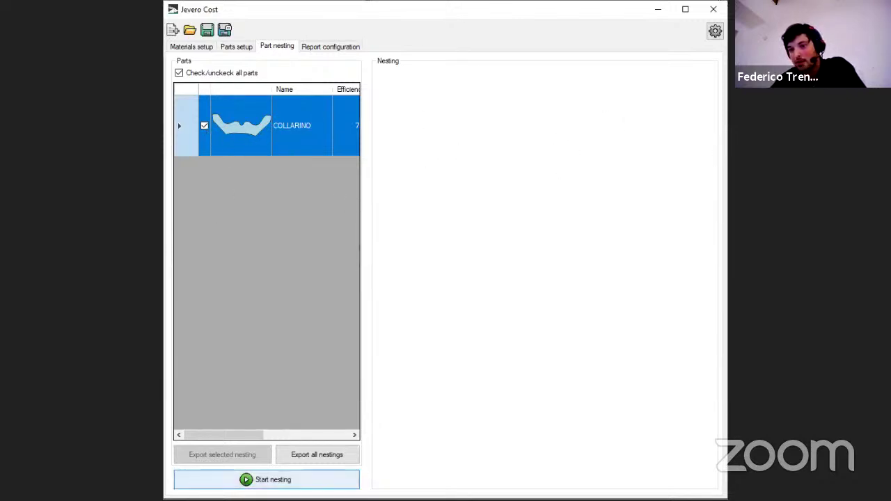
Step: Nest COLLARINO to 71,42% utilization and view its report: 0,5747$ pair cost, 0,57$ total
left_click(247, 480)
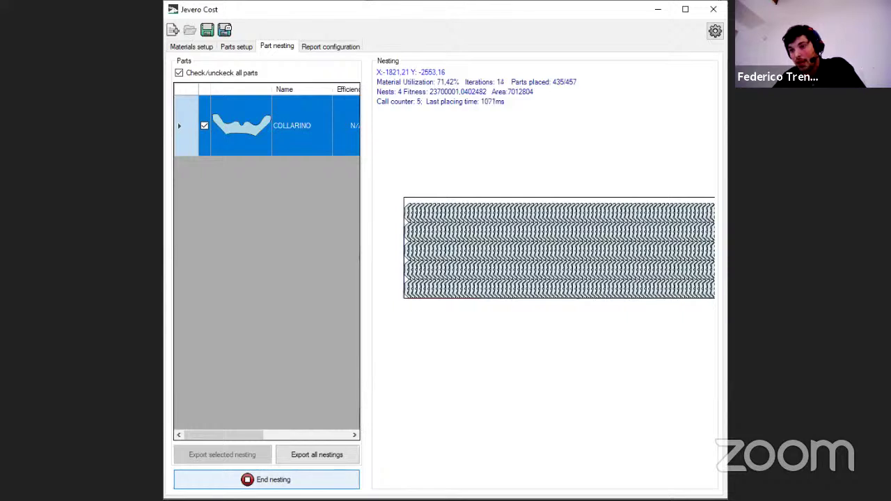
left_click(272, 484)
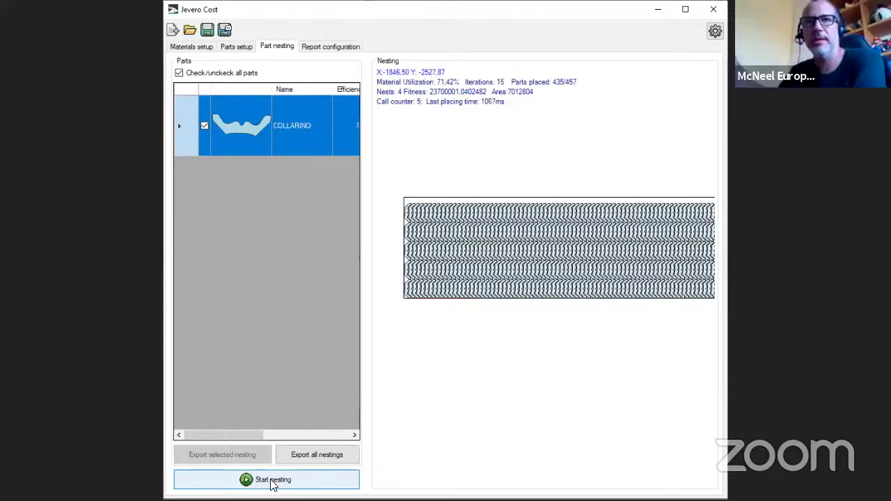
left_click(337, 51)
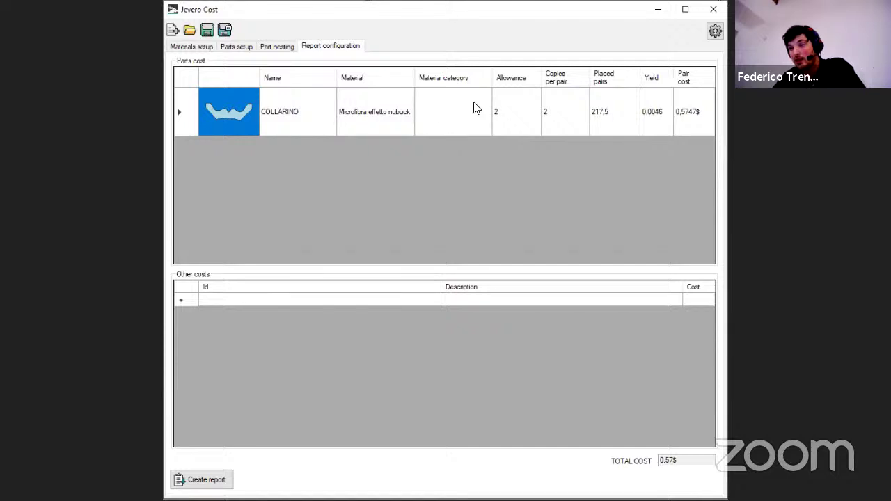
Step: Review COLLARINO's copies per pair, 217,5 placed pairs and total cost in the report
left_click(284, 47)
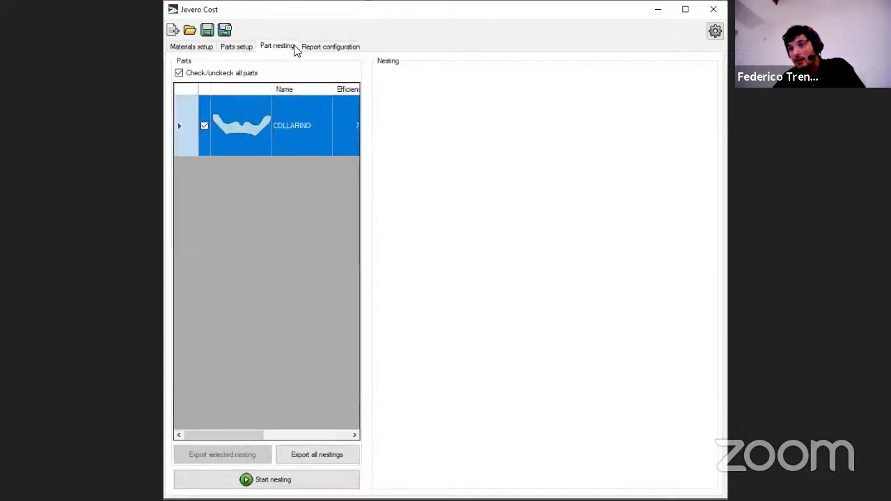
left_click(330, 49)
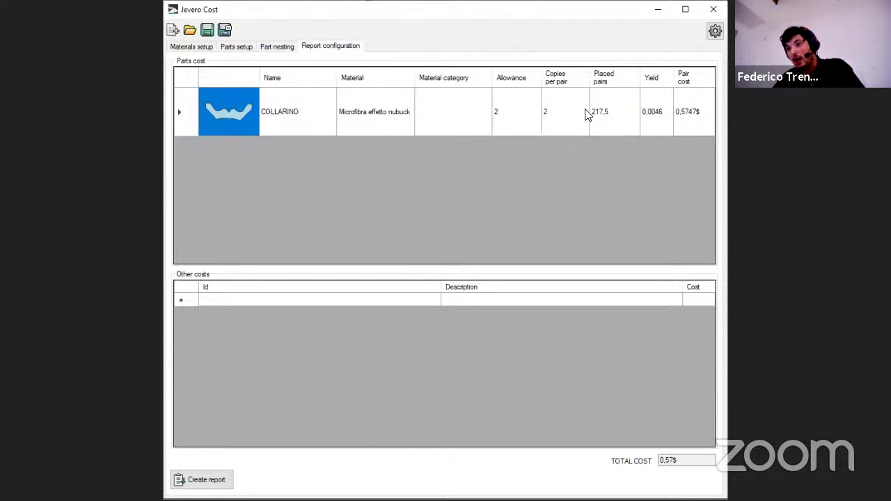
left_click(558, 114)
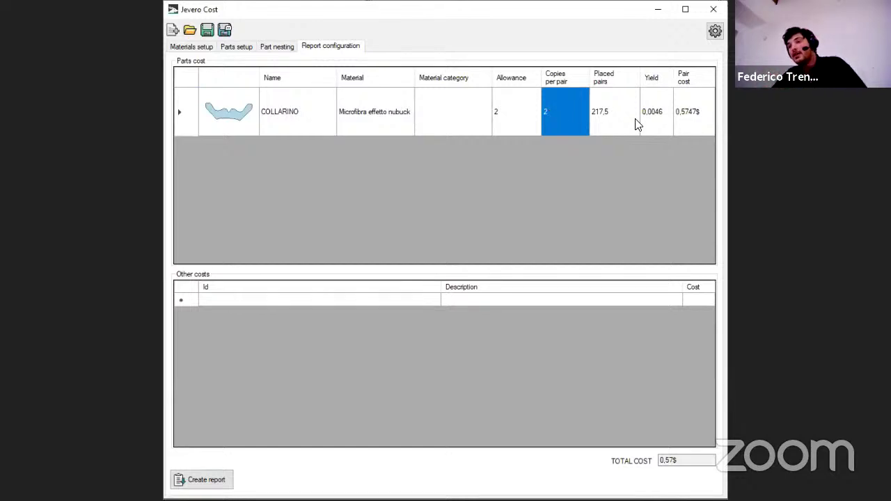
left_click(608, 116)
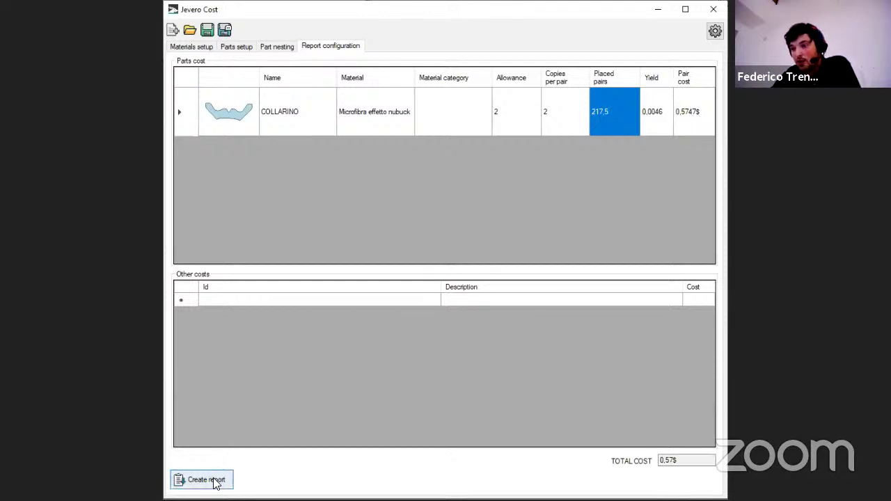
double_click(669, 461)
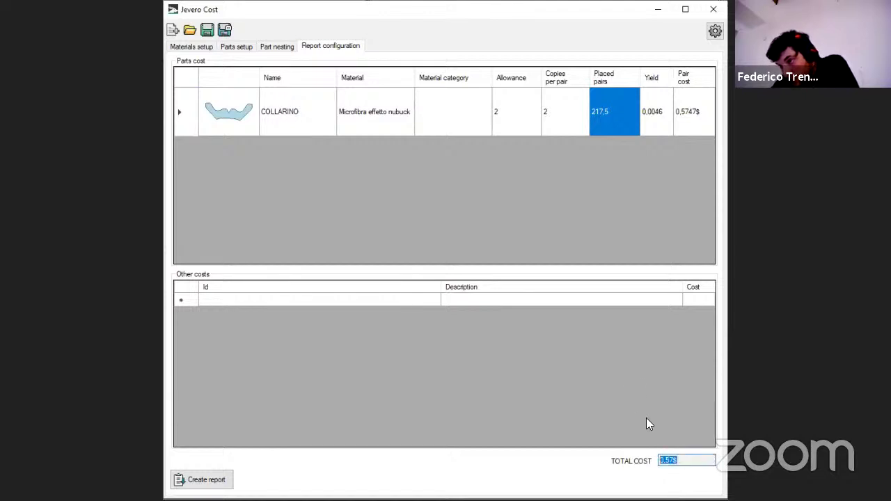
left_click(689, 459)
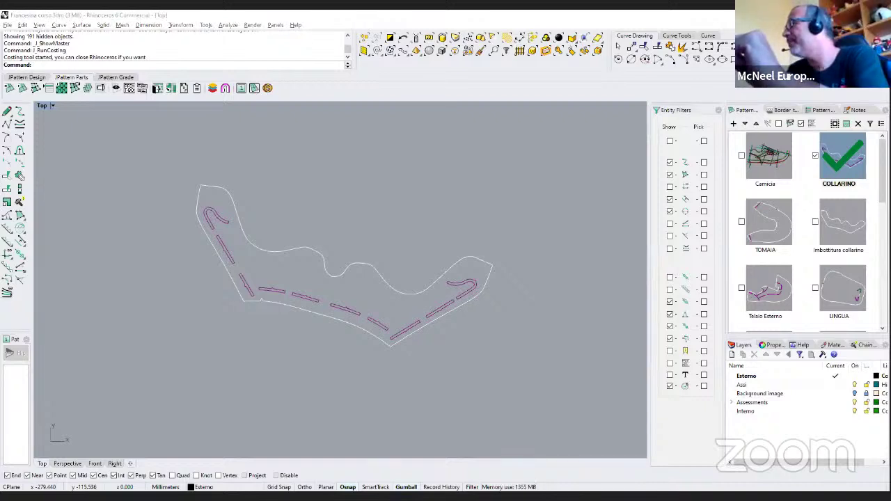
Step: Make Camicia the active pattern so the whole shoe design drawing fills the Top view
right_click_drag(306, 227, 313, 242)
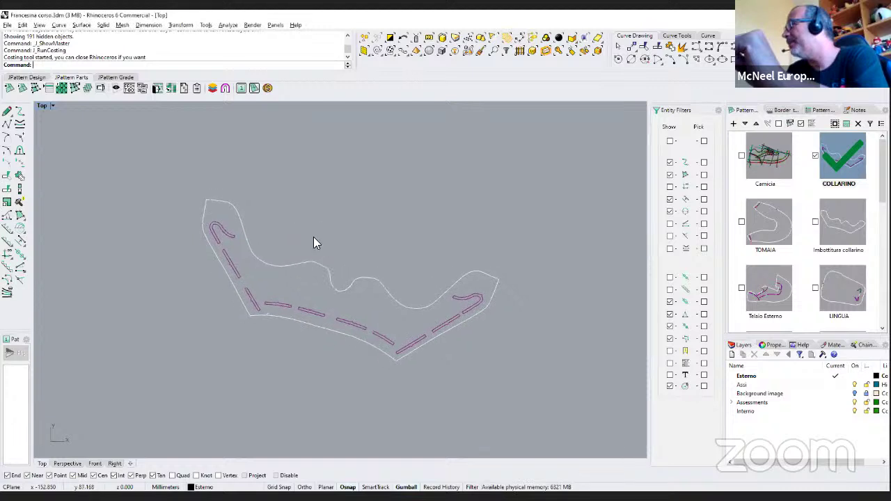
left_click(768, 174)
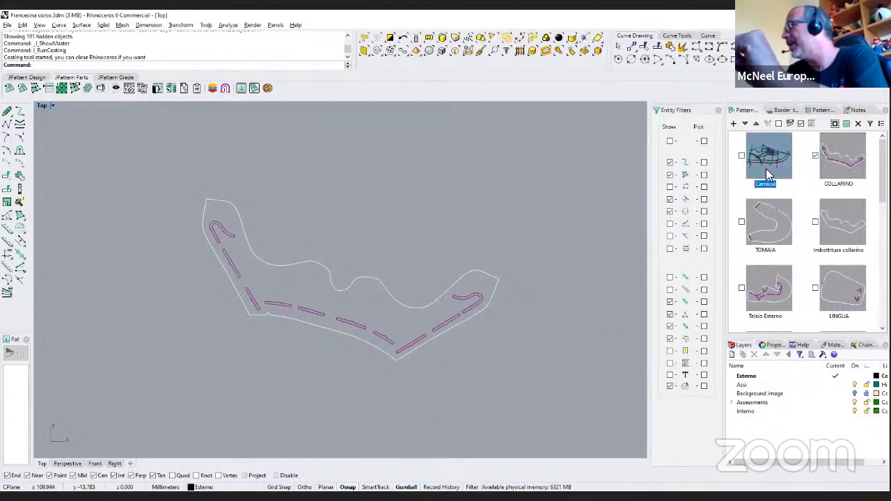
double_click(766, 169)
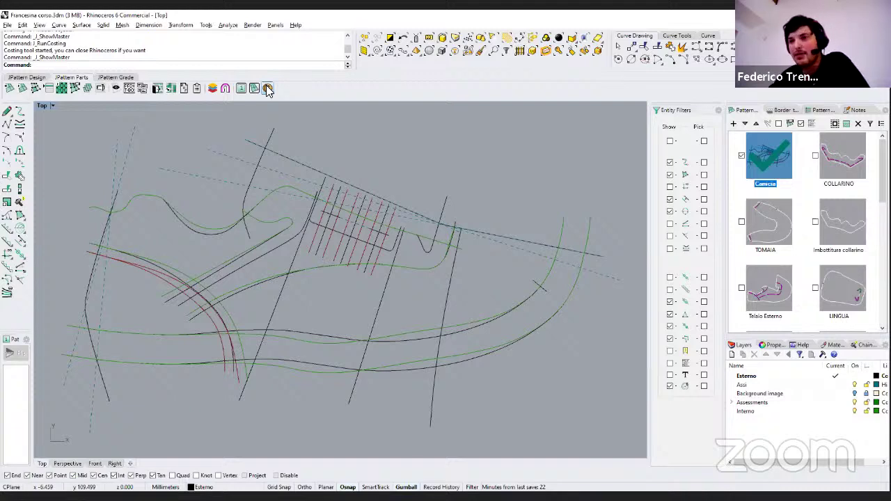
Step: Make COLLARINO the active pattern and start the costing tool with its settings confirmed
left_click(267, 88)
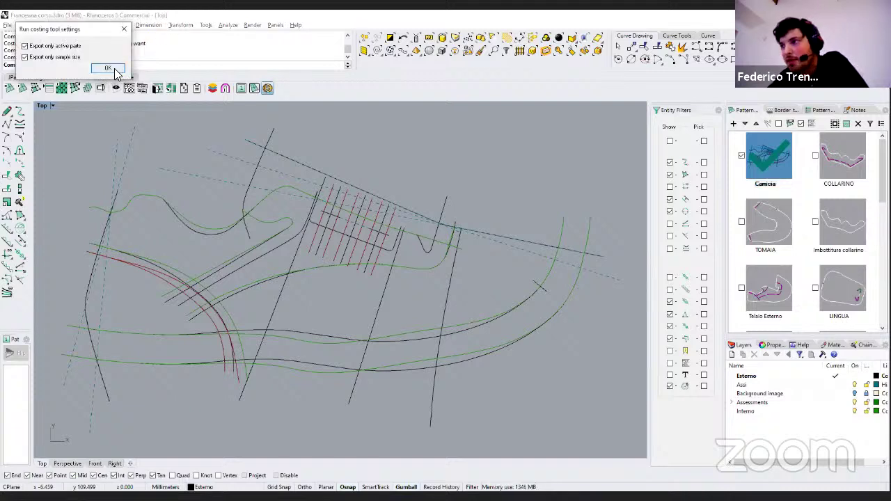
left_click(122, 32)
left_click(845, 167)
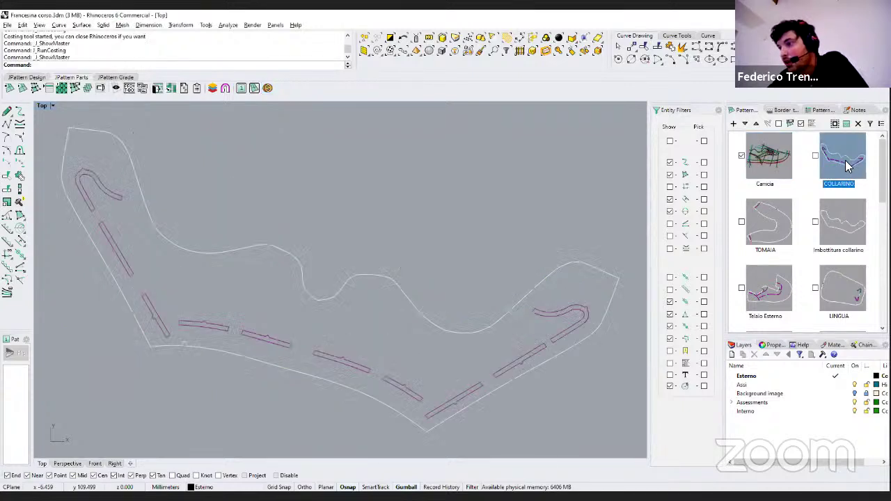
left_click(268, 88)
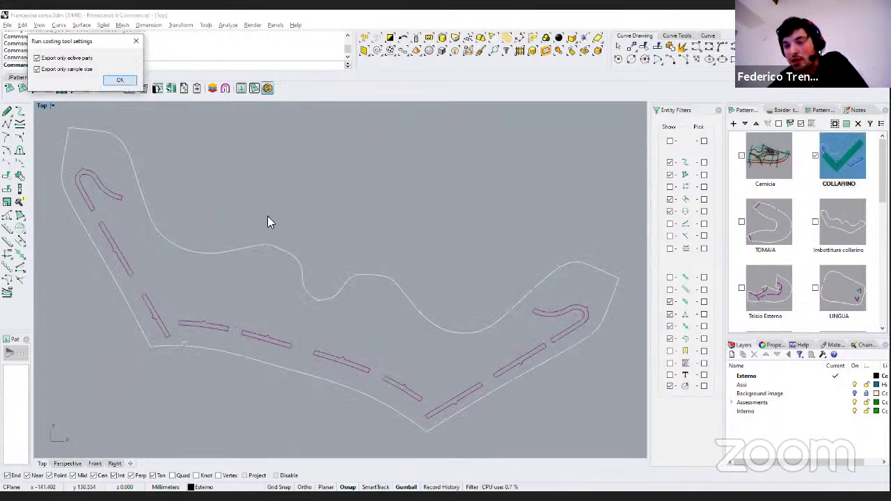
key("Return")
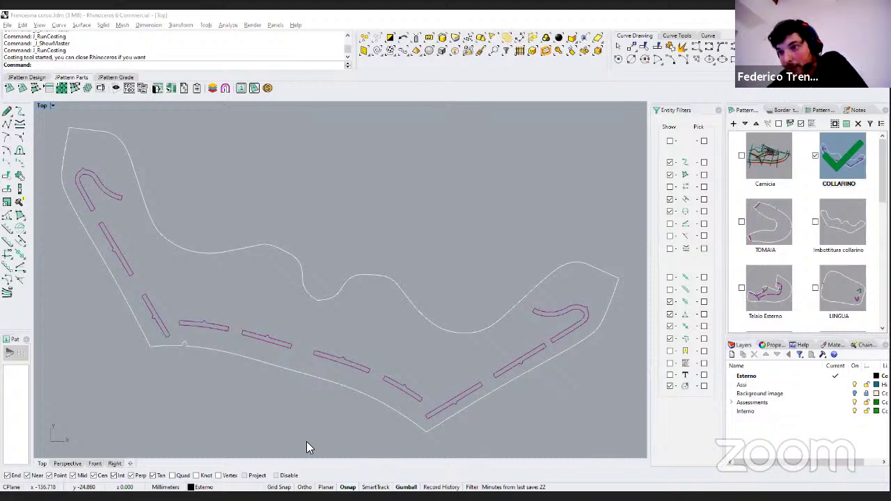
Step: Choose Autocad Exchange File (.dxf) as the export format and close Jevero Cost
key("Down")
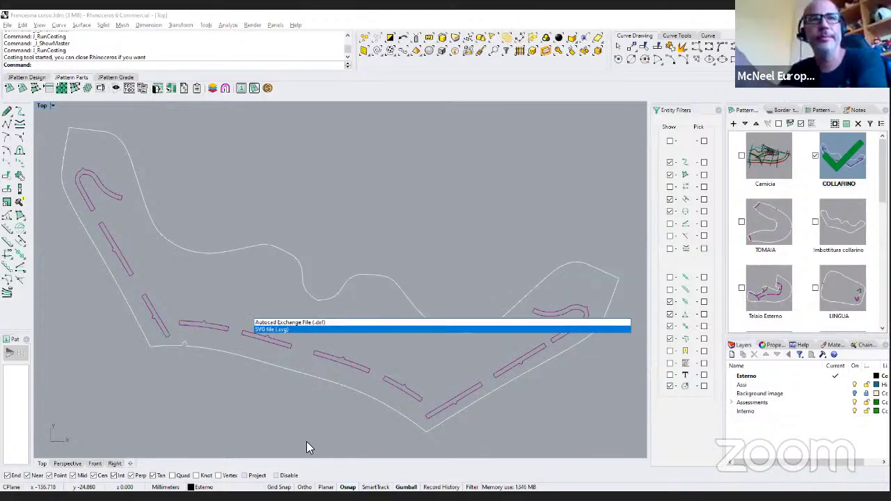
key("Up")
key("Down")
key("Up")
key("Down")
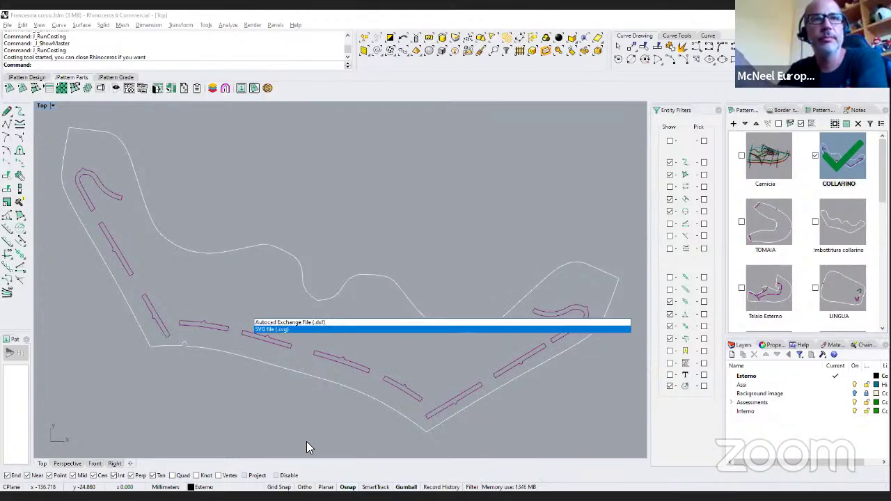
key("Up")
key("Down")
key("Up")
key("Down")
key("Up")
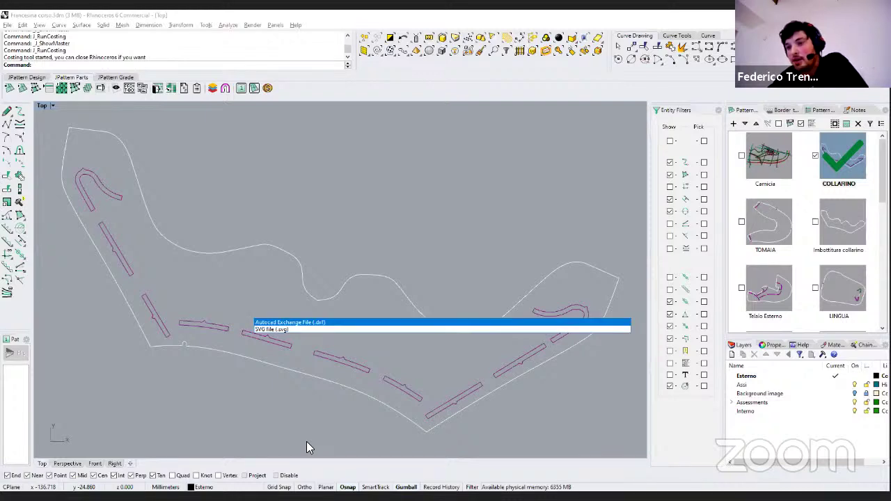
key("Down")
key("Up")
key("Escape")
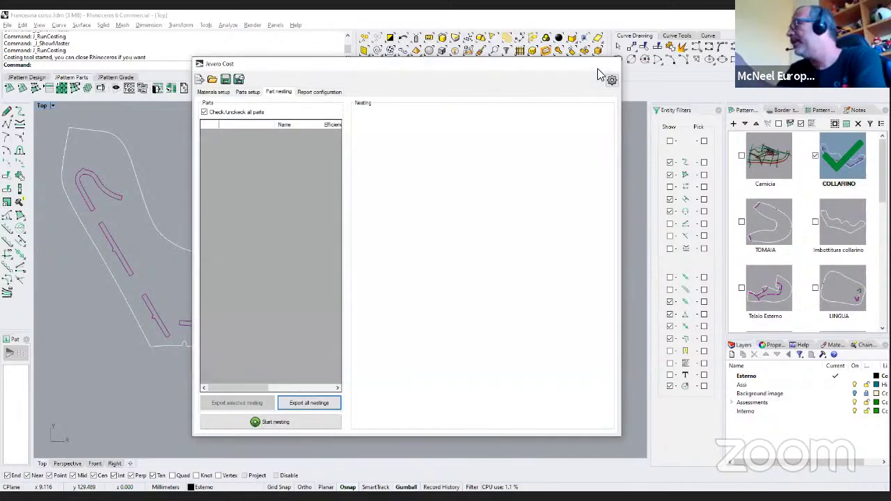
left_click(598, 68)
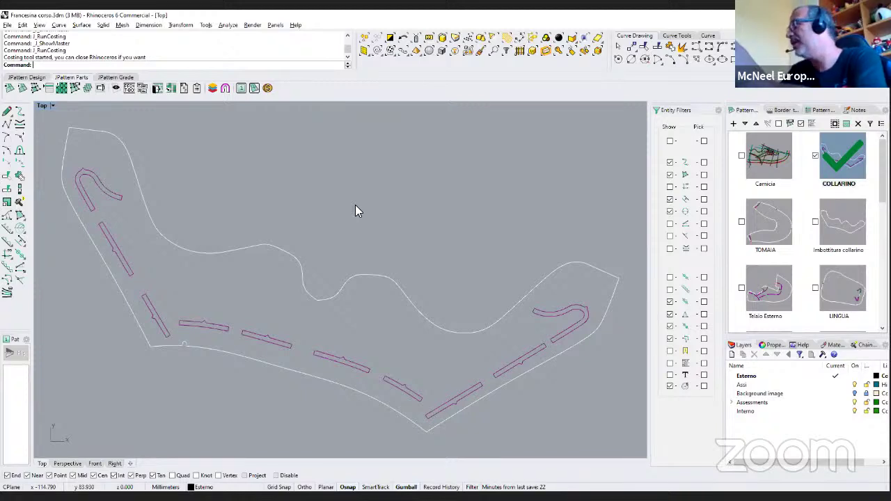
Step: Switch to the JPattern Design toolset and reframe the Top view around the COLLARINO collar parts
left_click(18, 79)
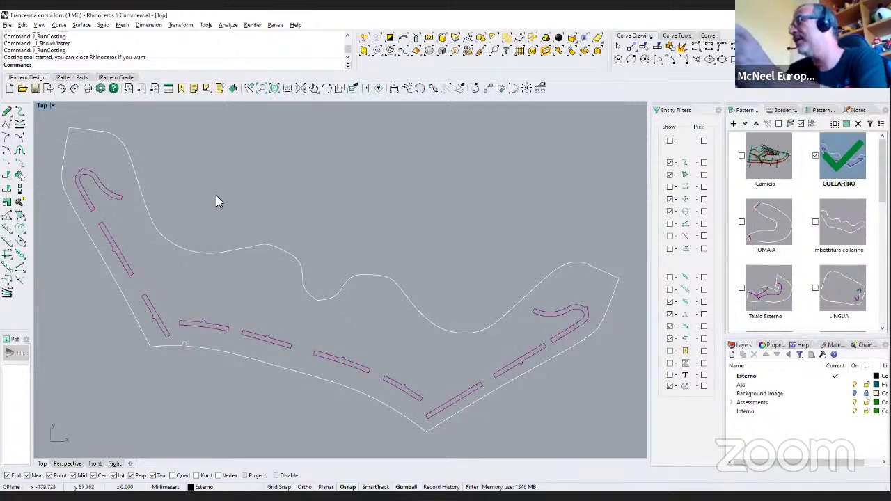
scroll(216, 195, "down", 3)
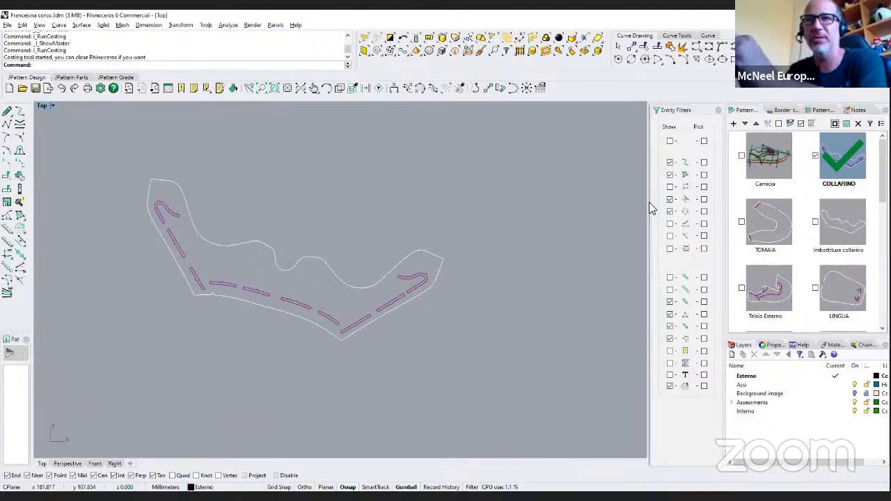
right_click_drag(522, 219, 531, 227)
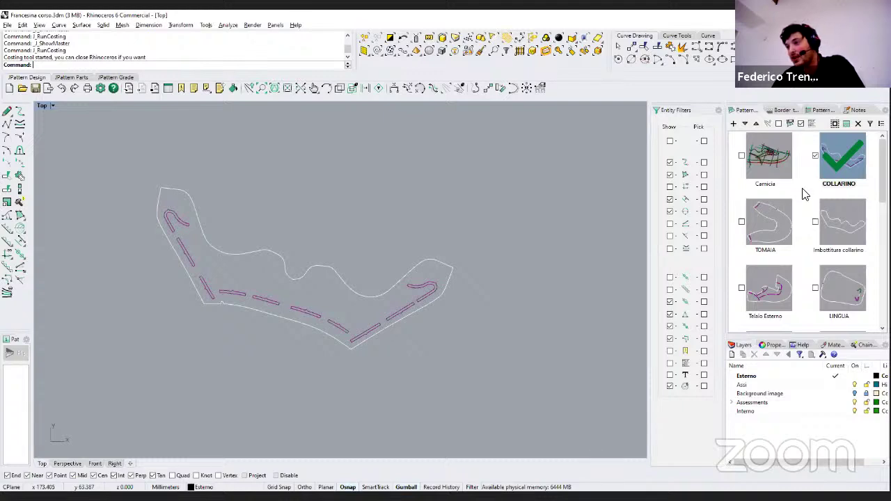
left_click(766, 185)
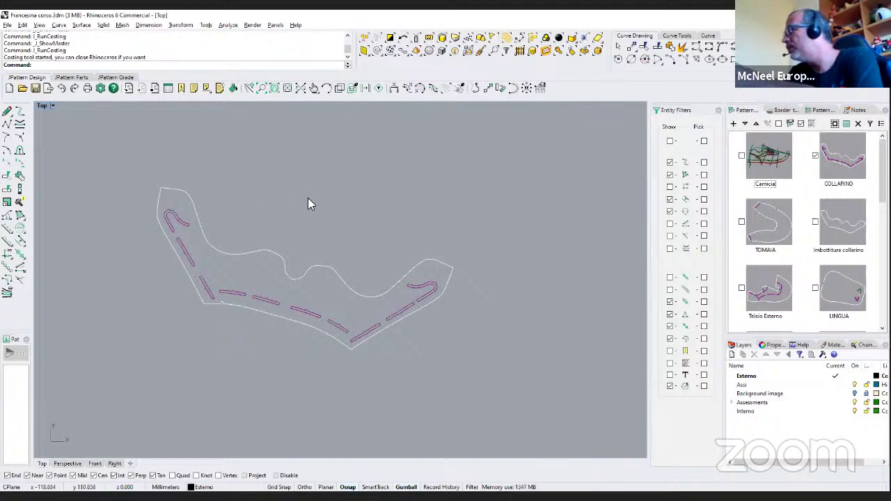
Step: Activate the Camicia pattern, select one of its curves, and zoom out to show the whole shoe design
left_click(776, 171)
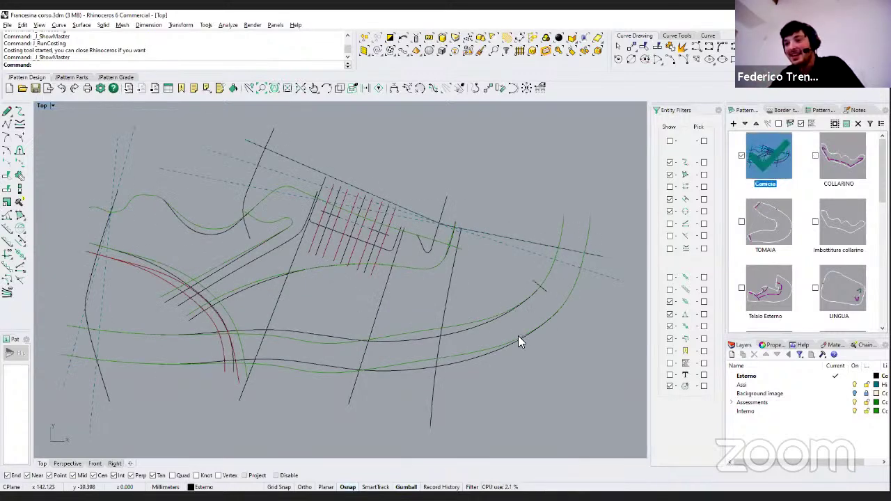
left_click(448, 199)
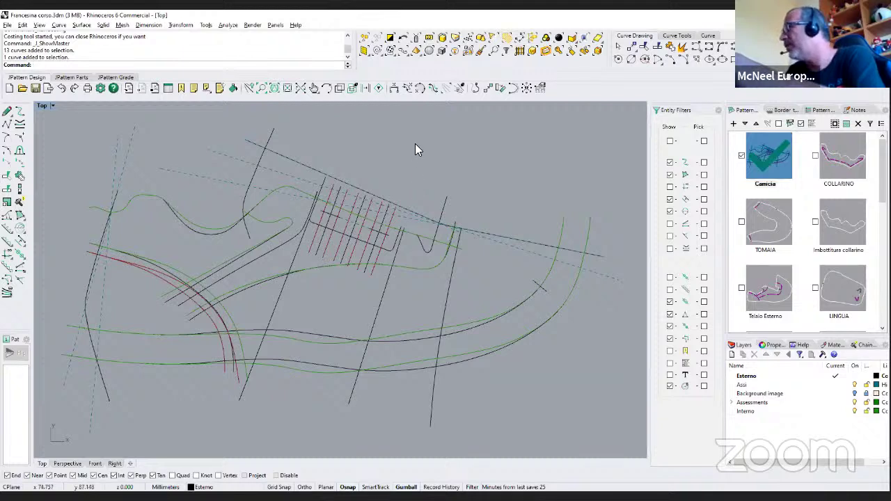
left_click(801, 209)
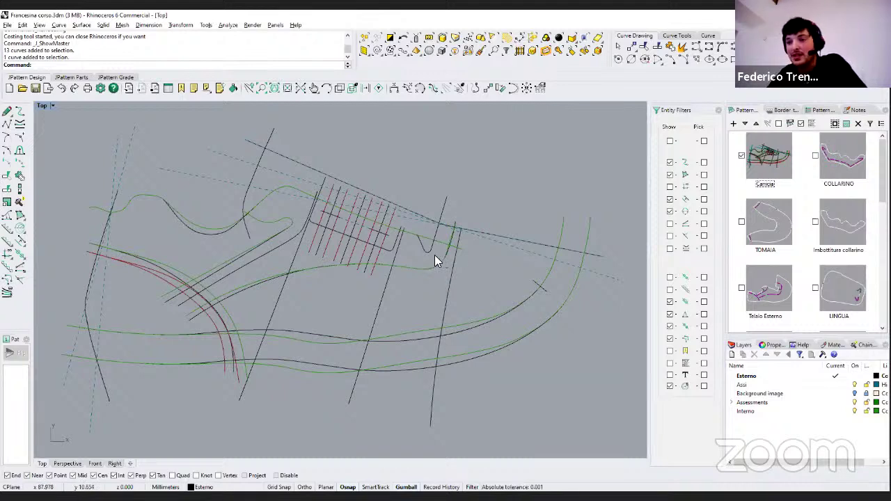
scroll(458, 248, "down", 3)
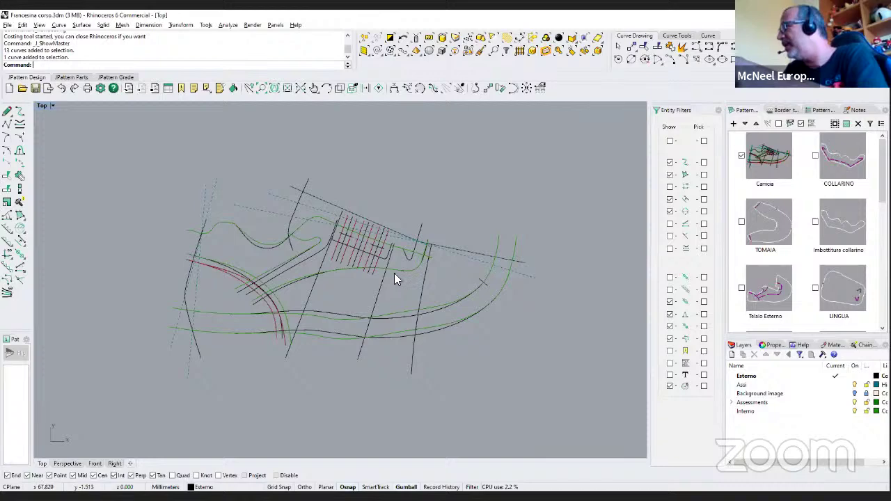
scroll(394, 273, "up", 2)
scroll(397, 273, "up", 2)
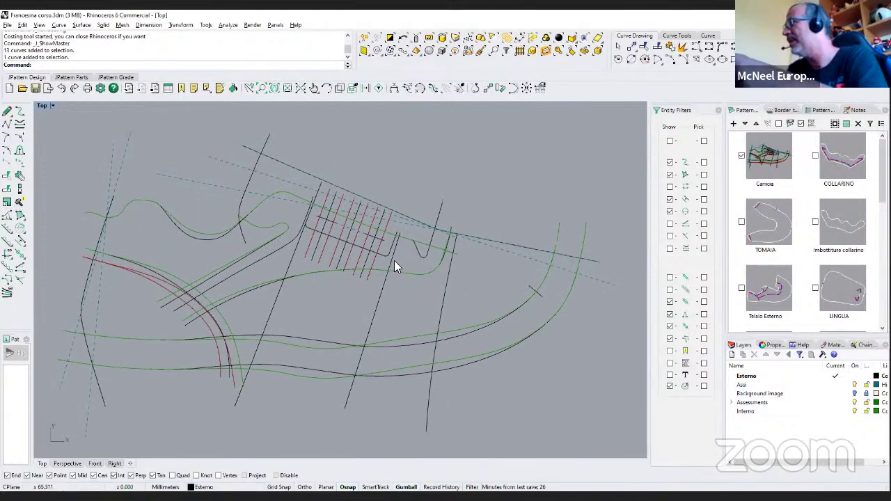
scroll(391, 265, "down", 1)
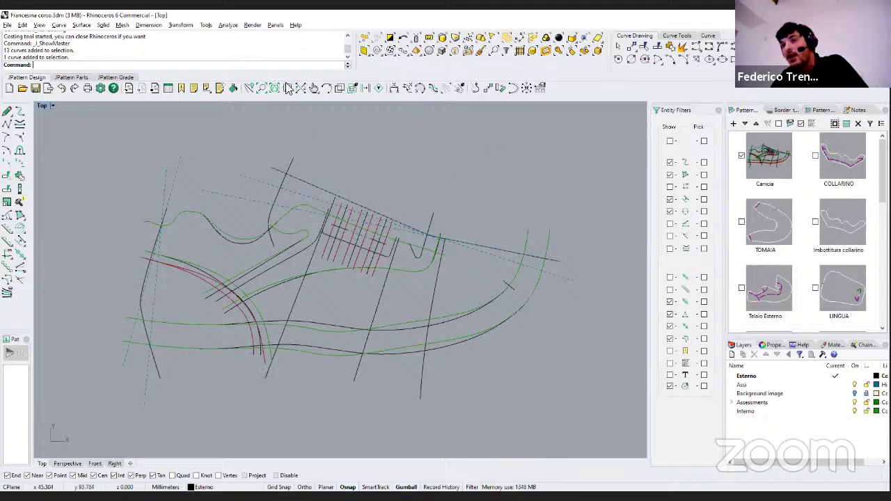
left_click(229, 28)
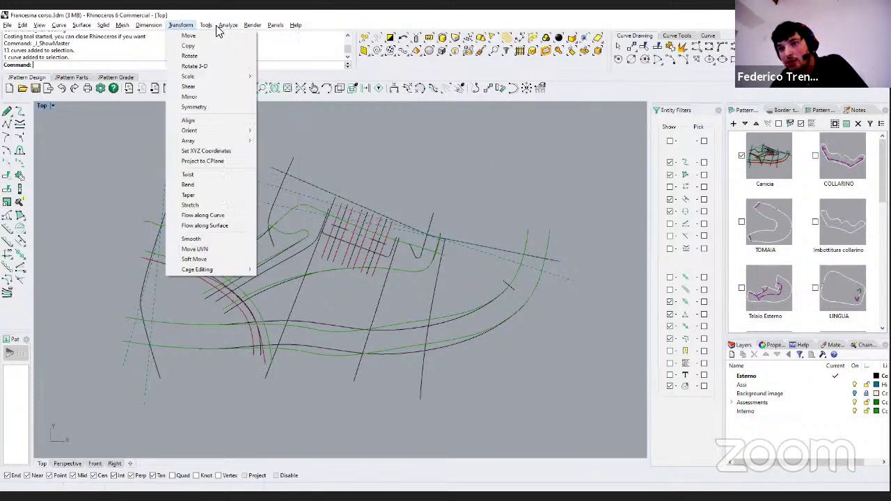
mouse_move(182, 26)
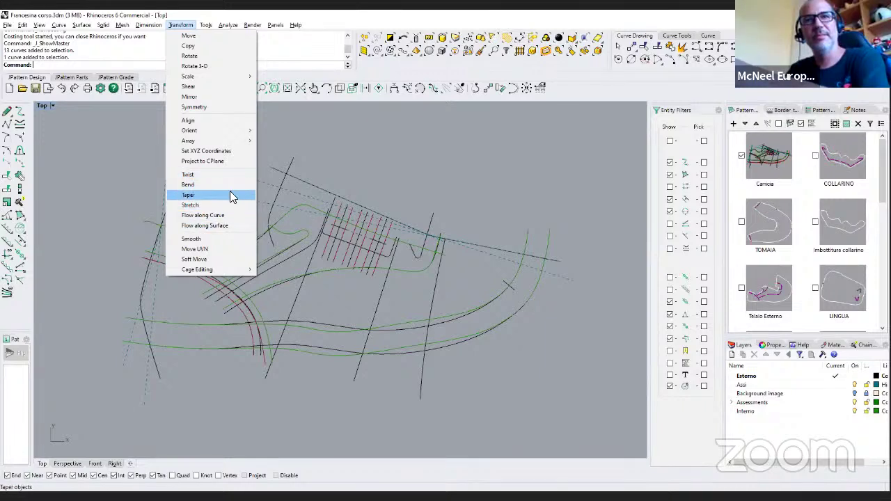
left_click(479, 155)
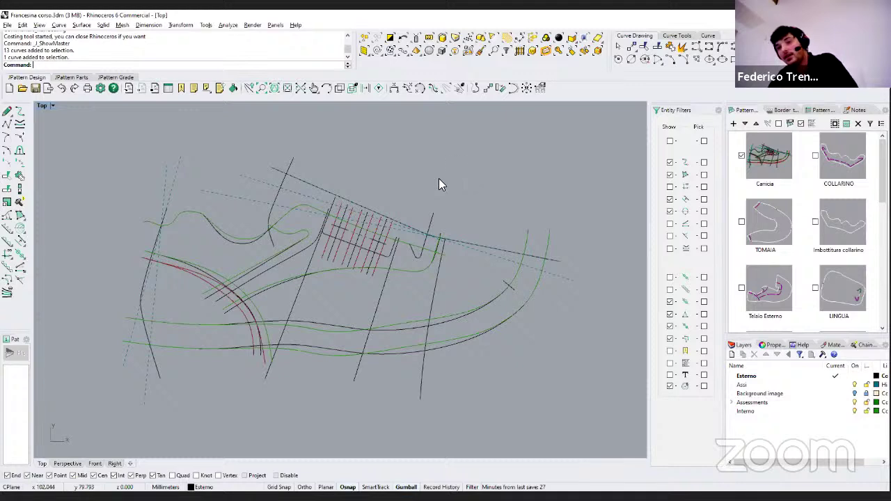
right_click_drag(306, 255, 294, 268)
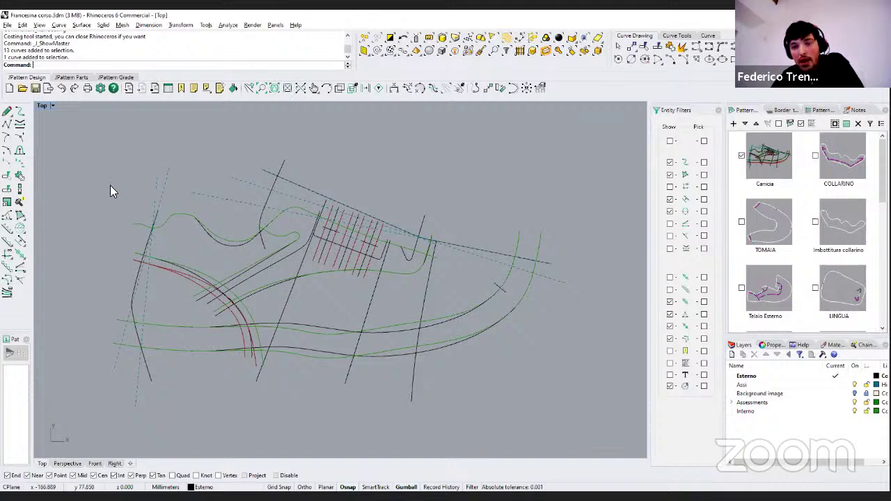
right_click_drag(129, 195, 135, 195)
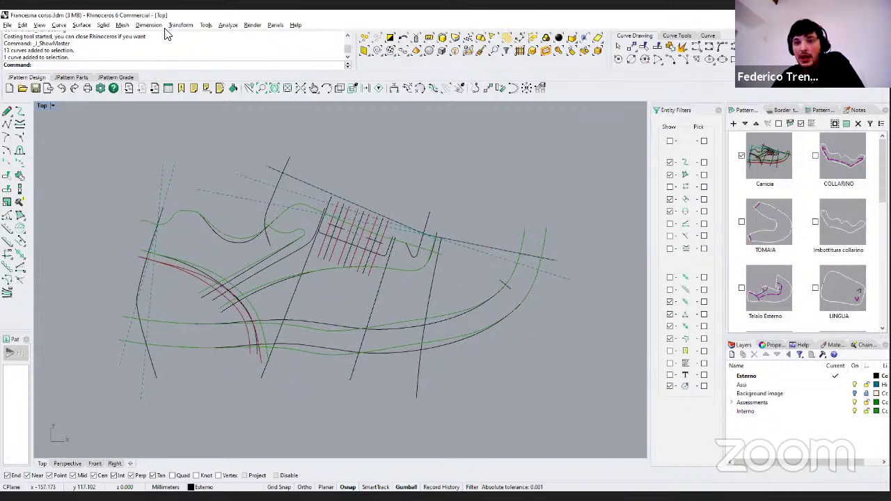
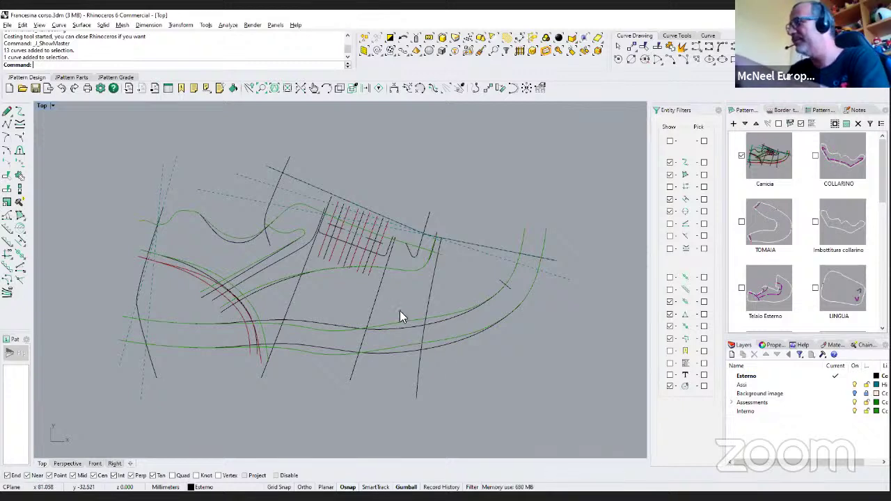
Step: Zoom out the Top view slightly and show the JPattern Grade toolbar tools
scroll(361, 292, "down", 3)
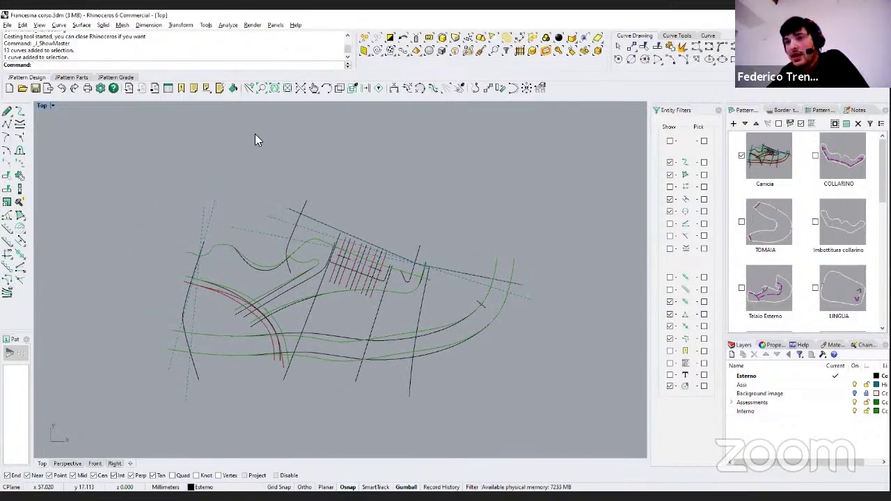
left_click(117, 78)
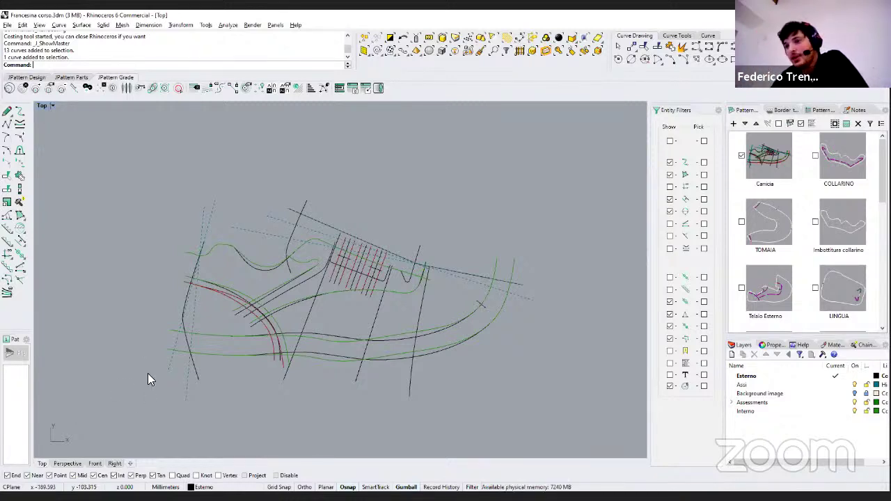
Step: Pan the Top view right and down, then zoom in so the shoe upper fills it
scroll(202, 249, "down", 2)
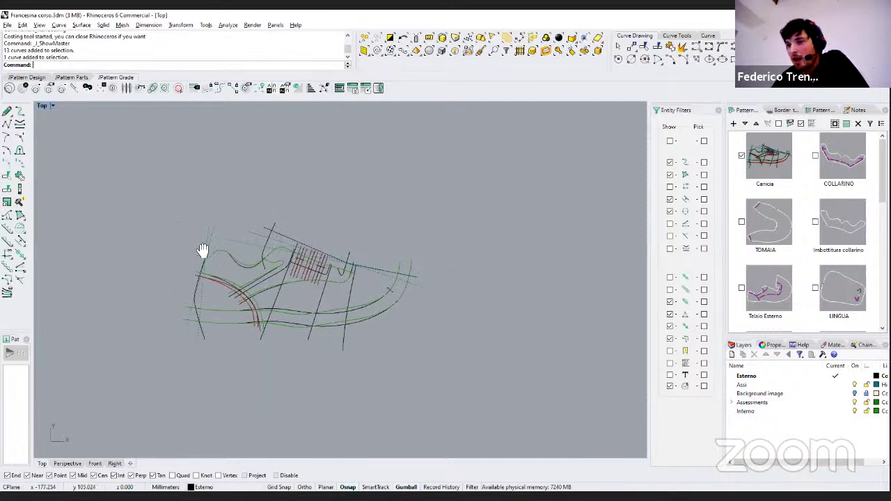
mouse_move(202, 249)
right_mouse_down()
mouse_move(279, 284)
mouse_move(207, 272)
mouse_move(214, 249)
mouse_move(201, 244)
mouse_move(193, 258)
right_mouse_up()
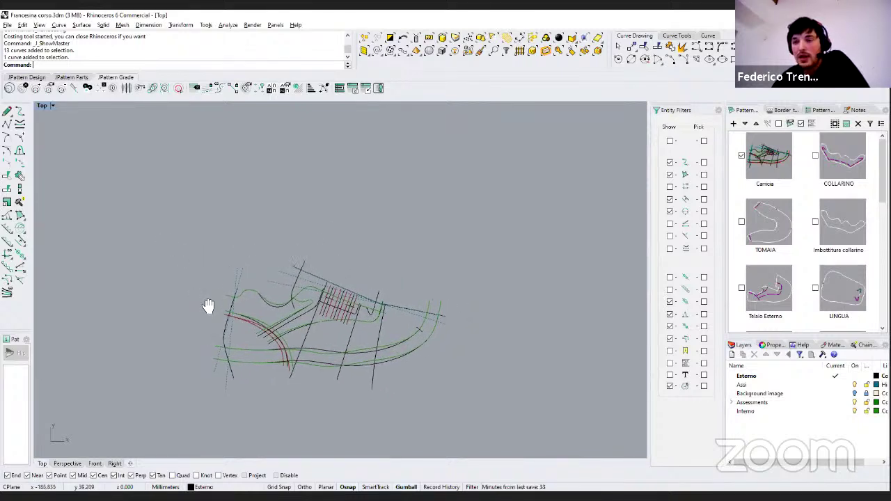
right_click_drag(202, 305, 209, 305)
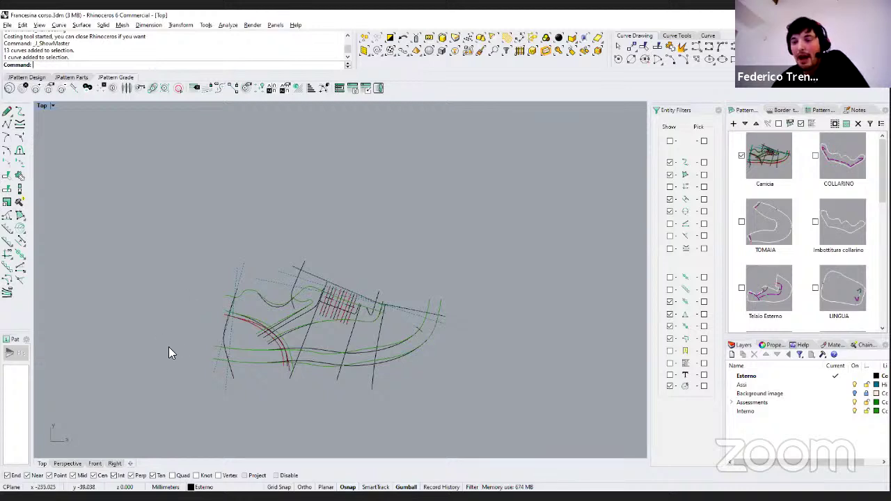
scroll(232, 366, "up", 3)
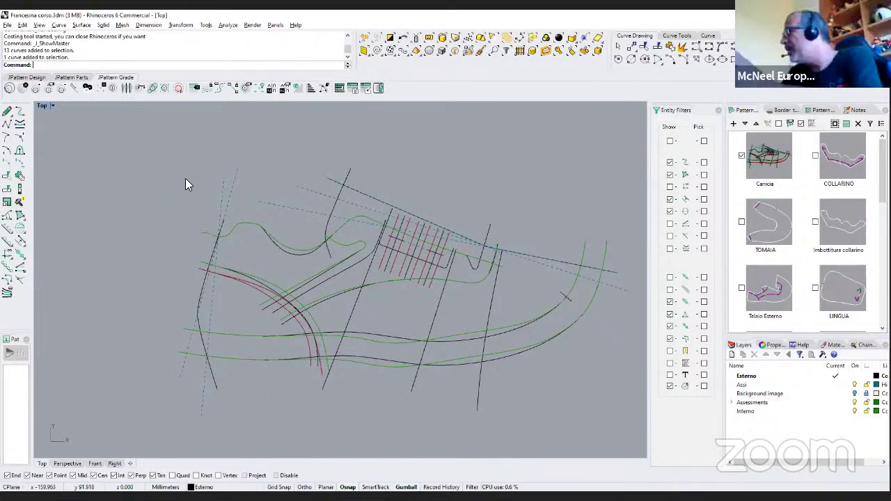
left_click(230, 193)
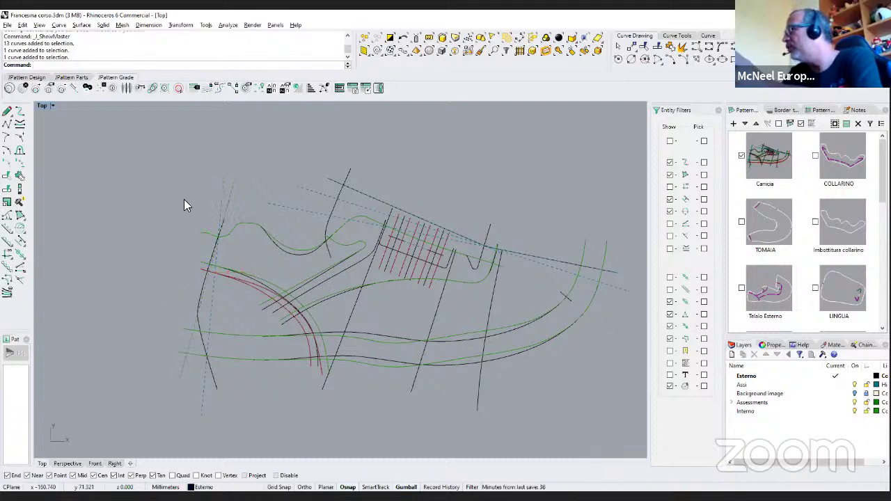
right_click_drag(175, 212, 163, 199)
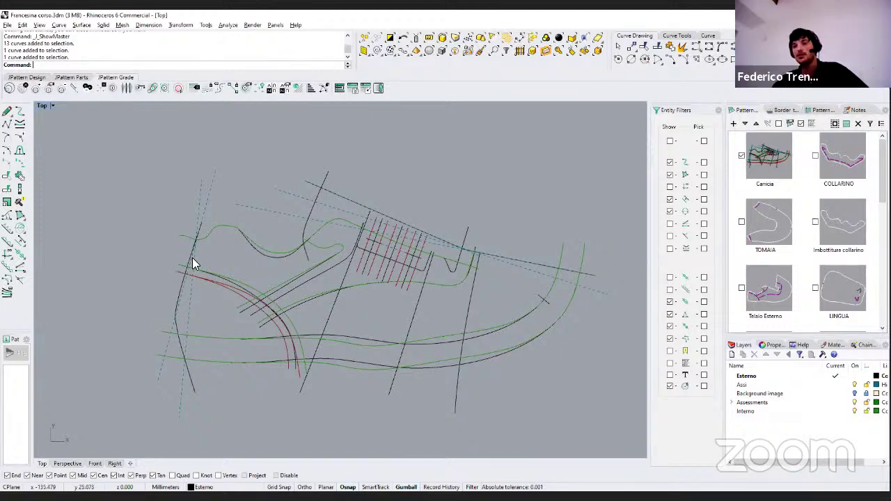
mouse_move(211, 266)
right_mouse_down()
mouse_move(249, 265)
mouse_move(225, 260)
right_mouse_up()
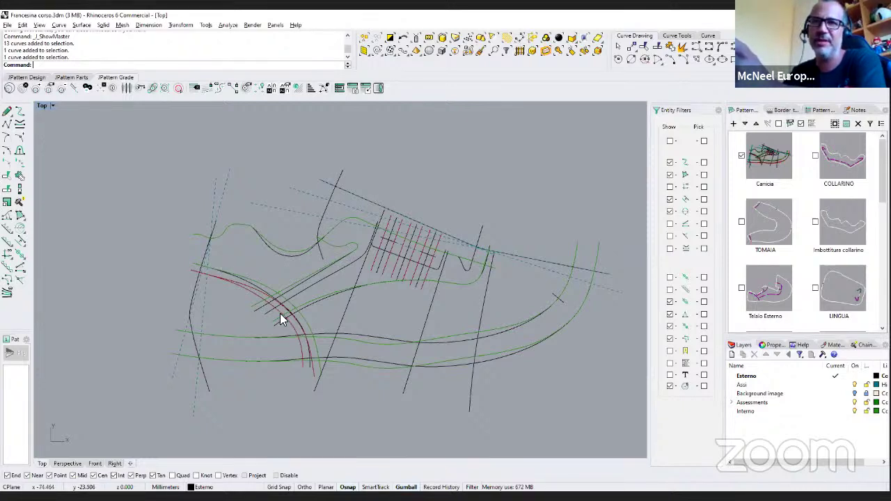
right_click_drag(369, 313, 347, 308)
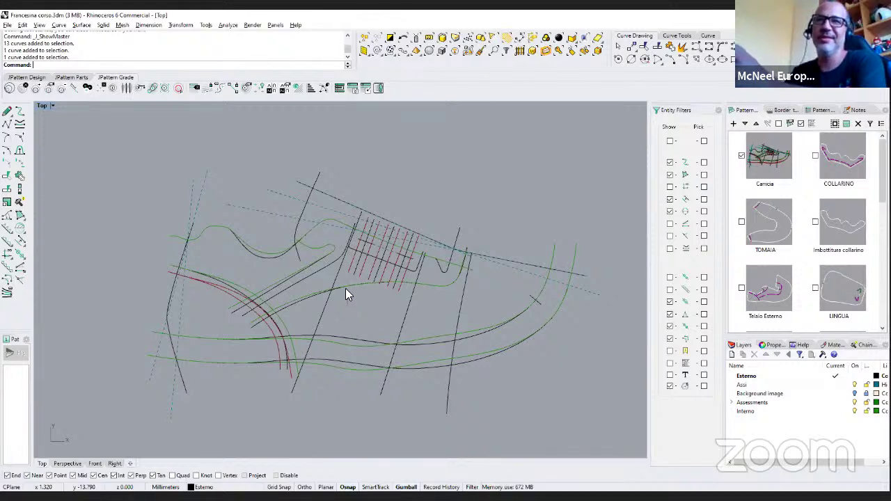
left_click(343, 285)
key("Escape")
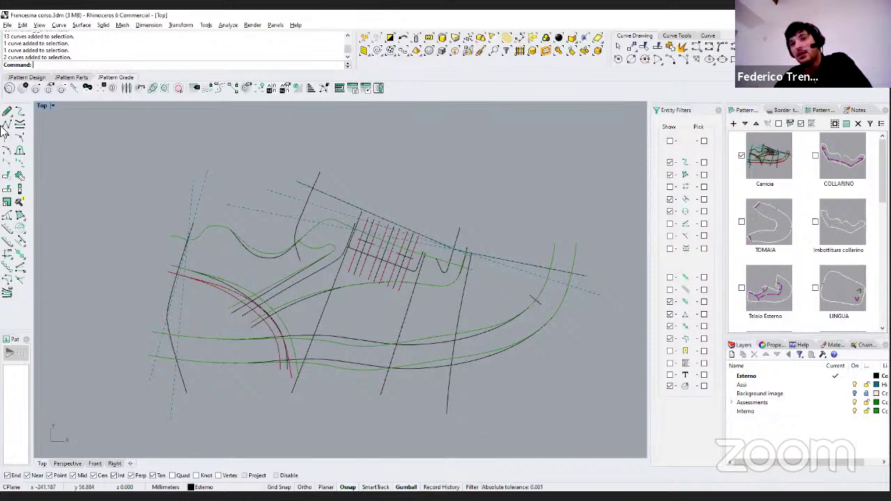
Step: Switch to the Standard tools and Zoom Selected on all 40 Camicia curves, then deselect
left_click(28, 77)
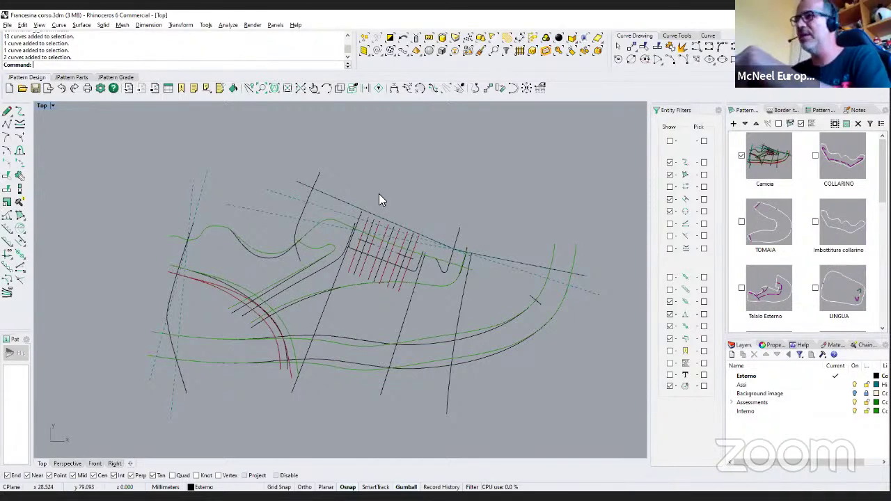
key("ctrl+a")
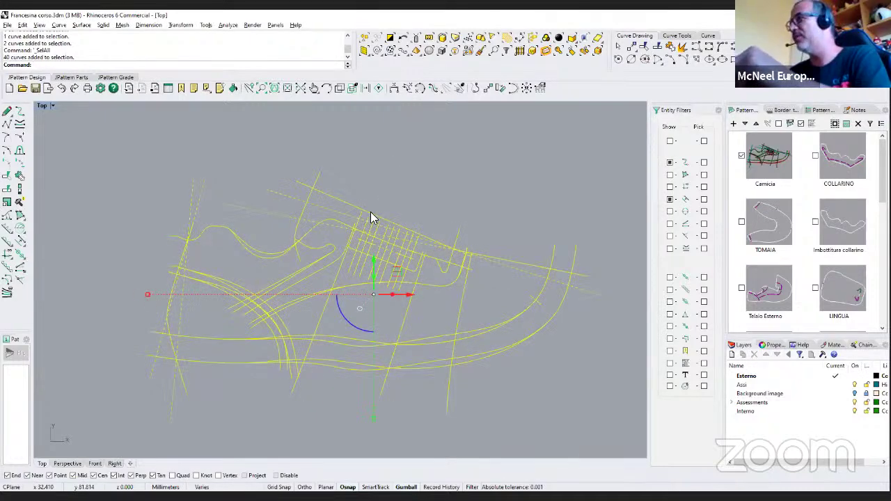
middle_click(371, 217)
left_click(374, 218)
key("Escape")
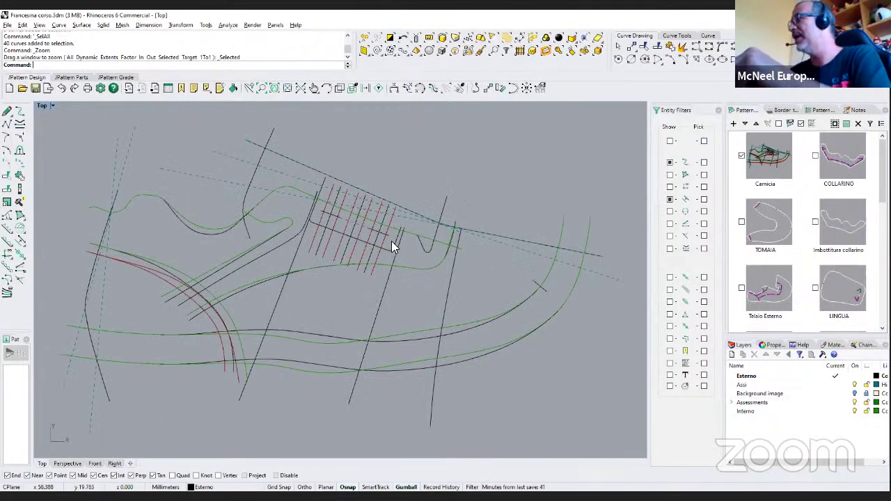